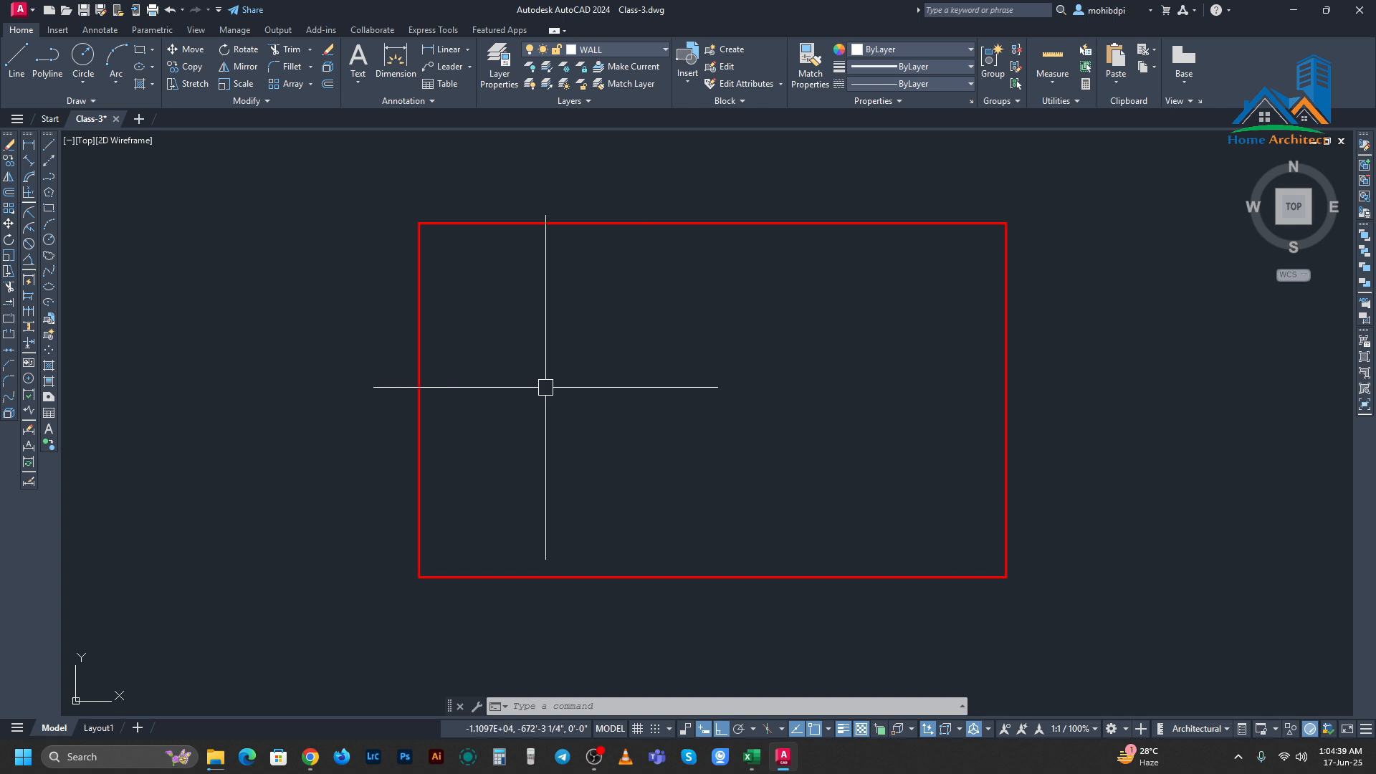
# Step: Draw a horizontal line and a vertical line downward from its starting point, forming a corner inside the red rectangle
pyautogui.write('l')
pyautogui.press('Return')
pyautogui.click(495, 324)
pyautogui.click(650, 328)
pyautogui.press('Escape')
pyautogui.press('Return')
pyautogui.click(494, 325)
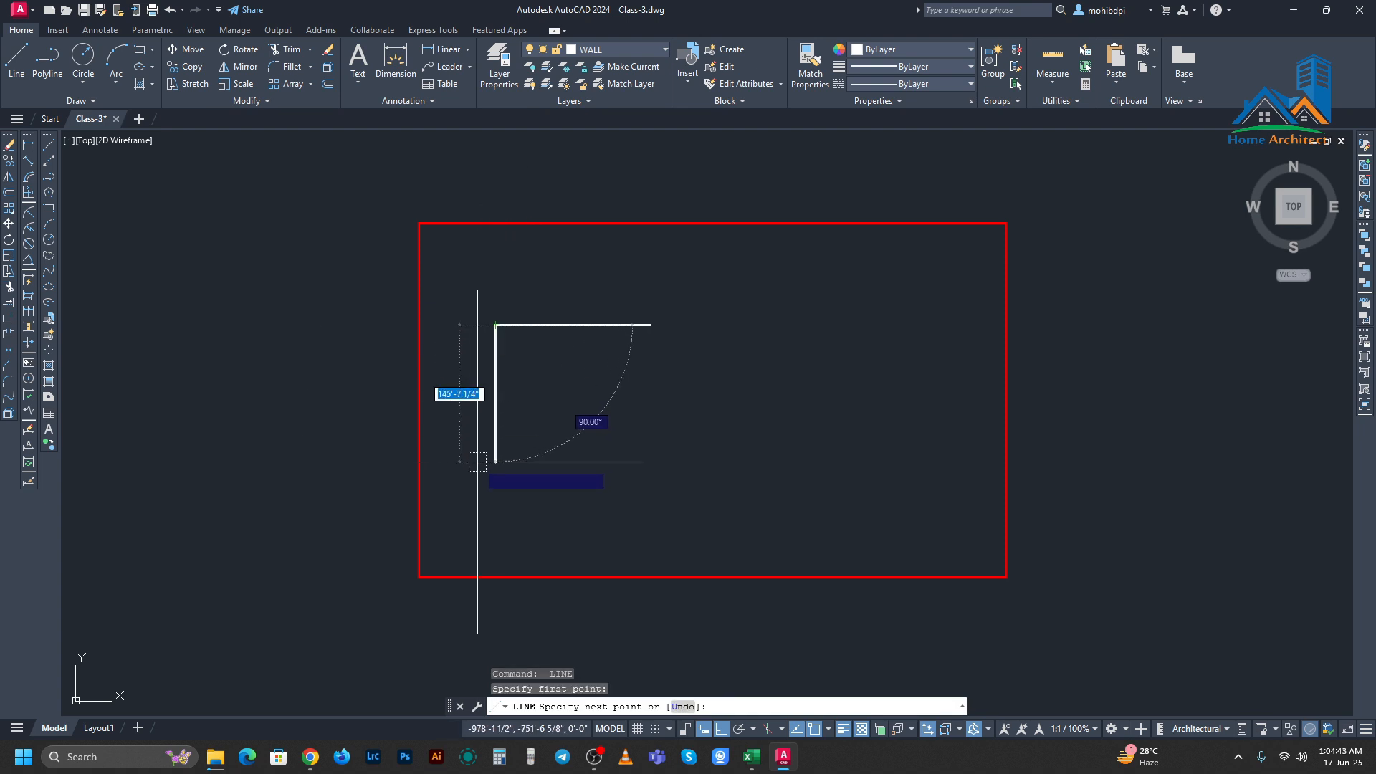
pyautogui.click(494, 480)
pyautogui.press('Escape')
# Step: Offset both the horizontal and vertical lines 5" inward to form double-line walls
pyautogui.write('o')
pyautogui.press('Return')
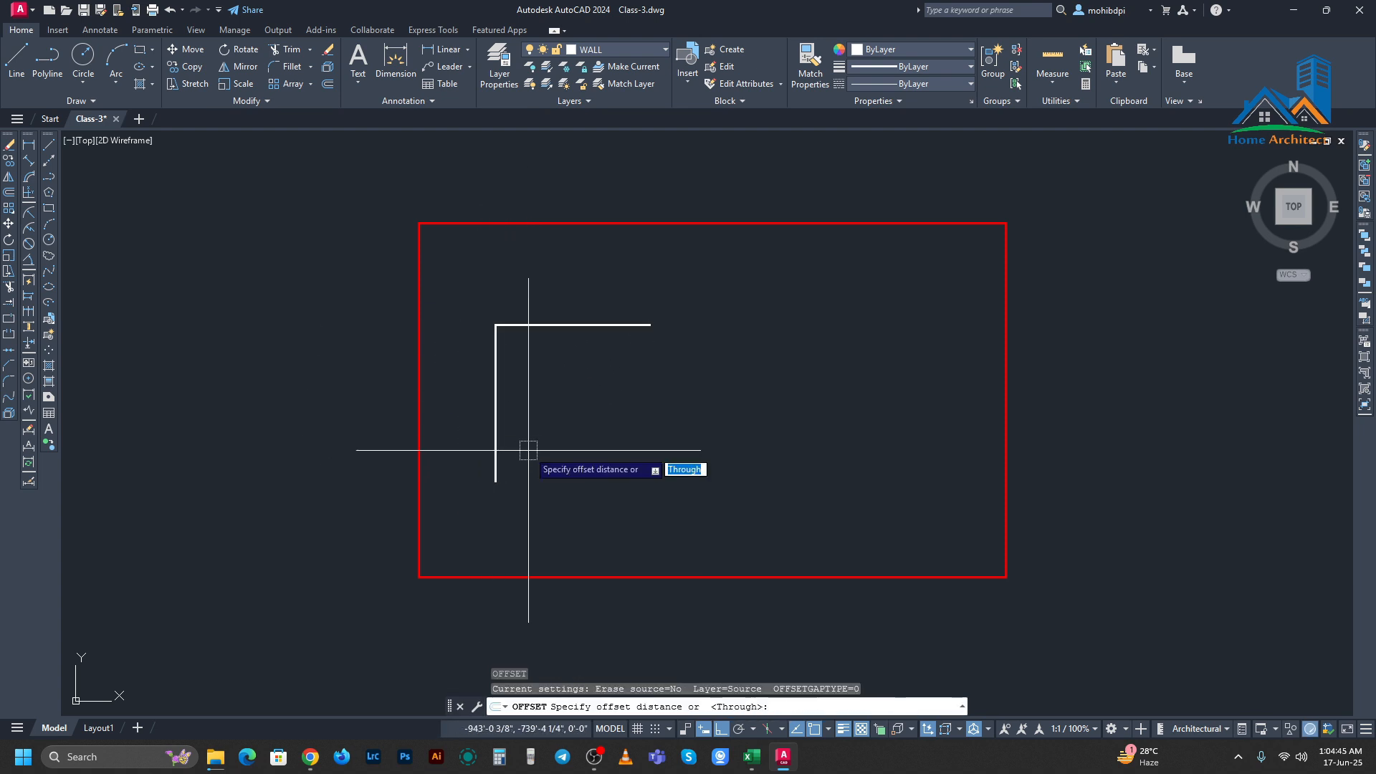
pyautogui.write('5')
pyautogui.press('Return')
pyautogui.click(523, 324)
pyautogui.click(512, 343)
pyautogui.scroll(9, 552, 330)
pyautogui.scroll(-3, 466, 309)
pyautogui.scroll(-2, 458, 316)
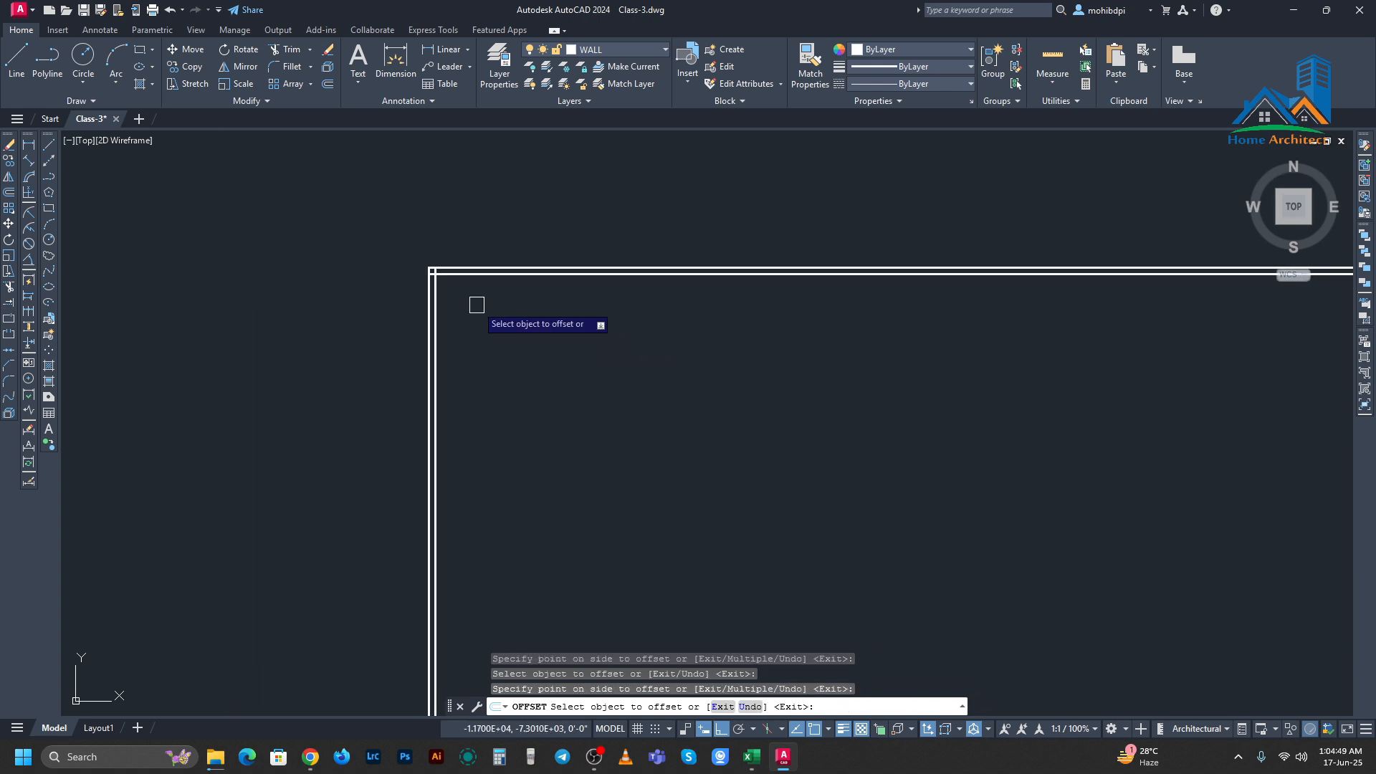
pyautogui.press('Escape')
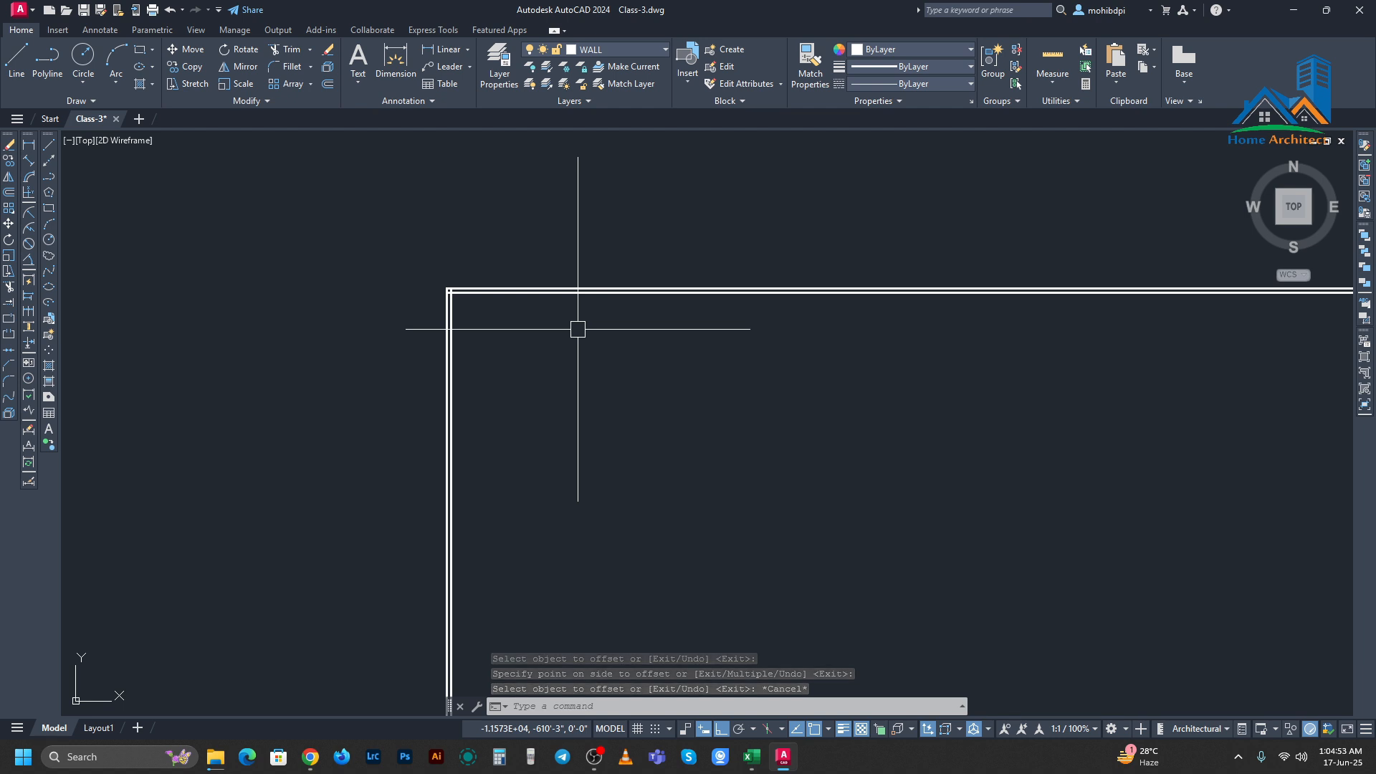
# Step: Offset the inner line of the vertical wall 16' into the room to place the opposite wall's inner face
pyautogui.write('o')
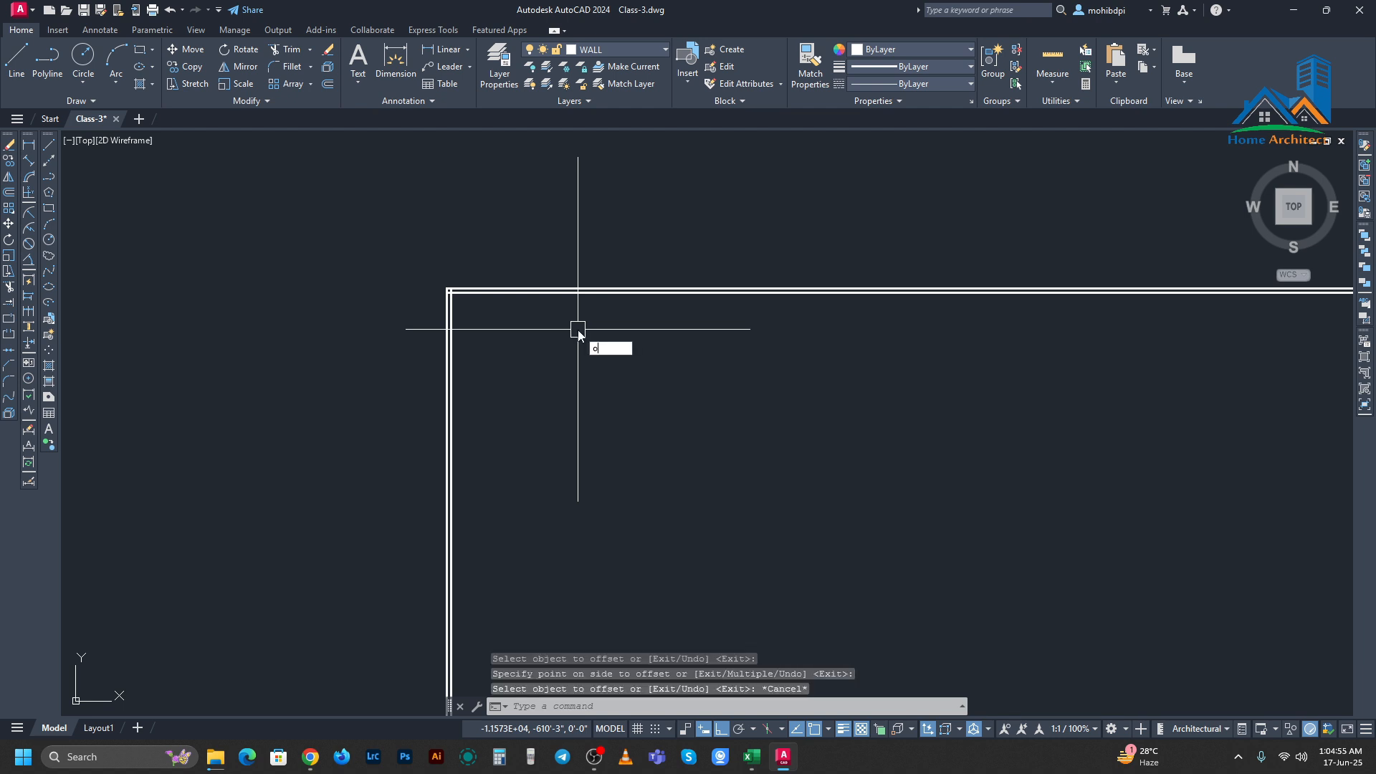
pyautogui.press('space')
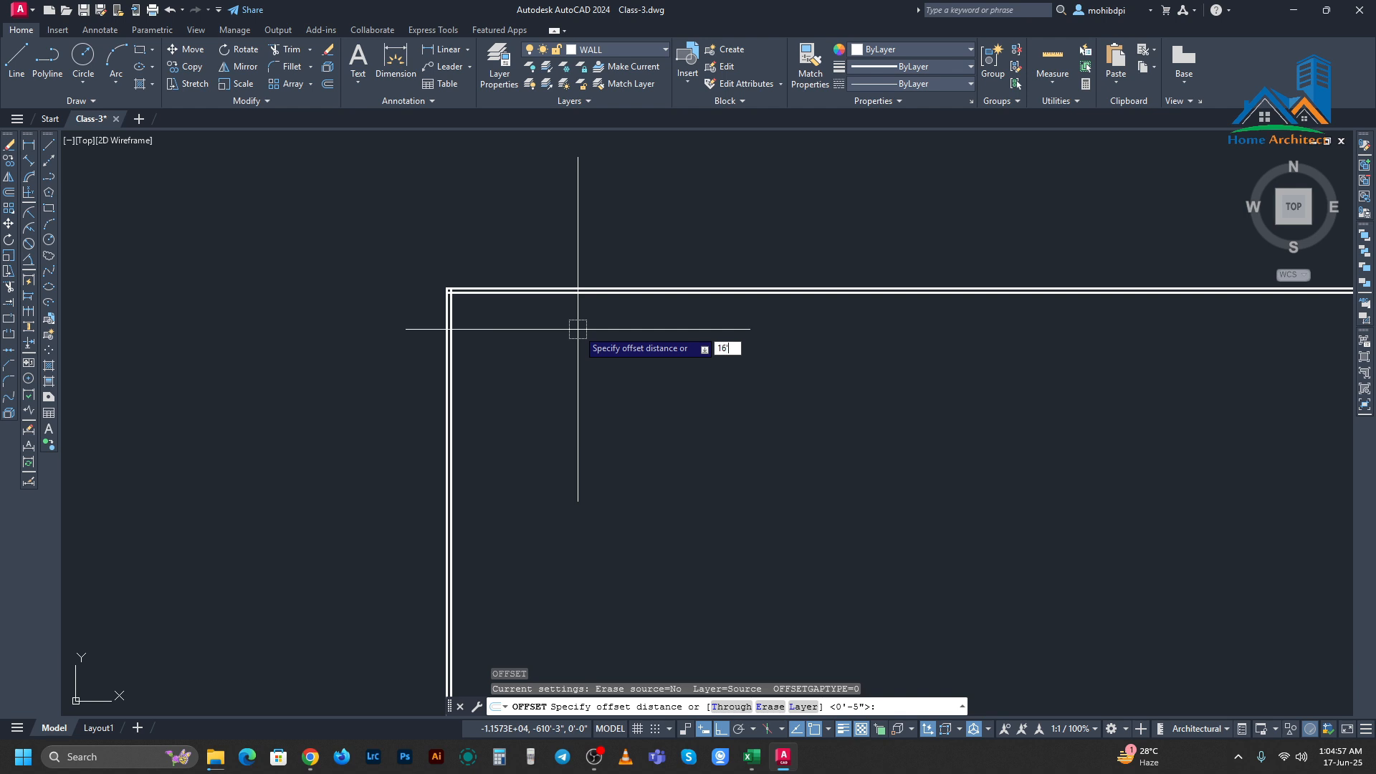
pyautogui.write("16'")
pyautogui.press('Return')
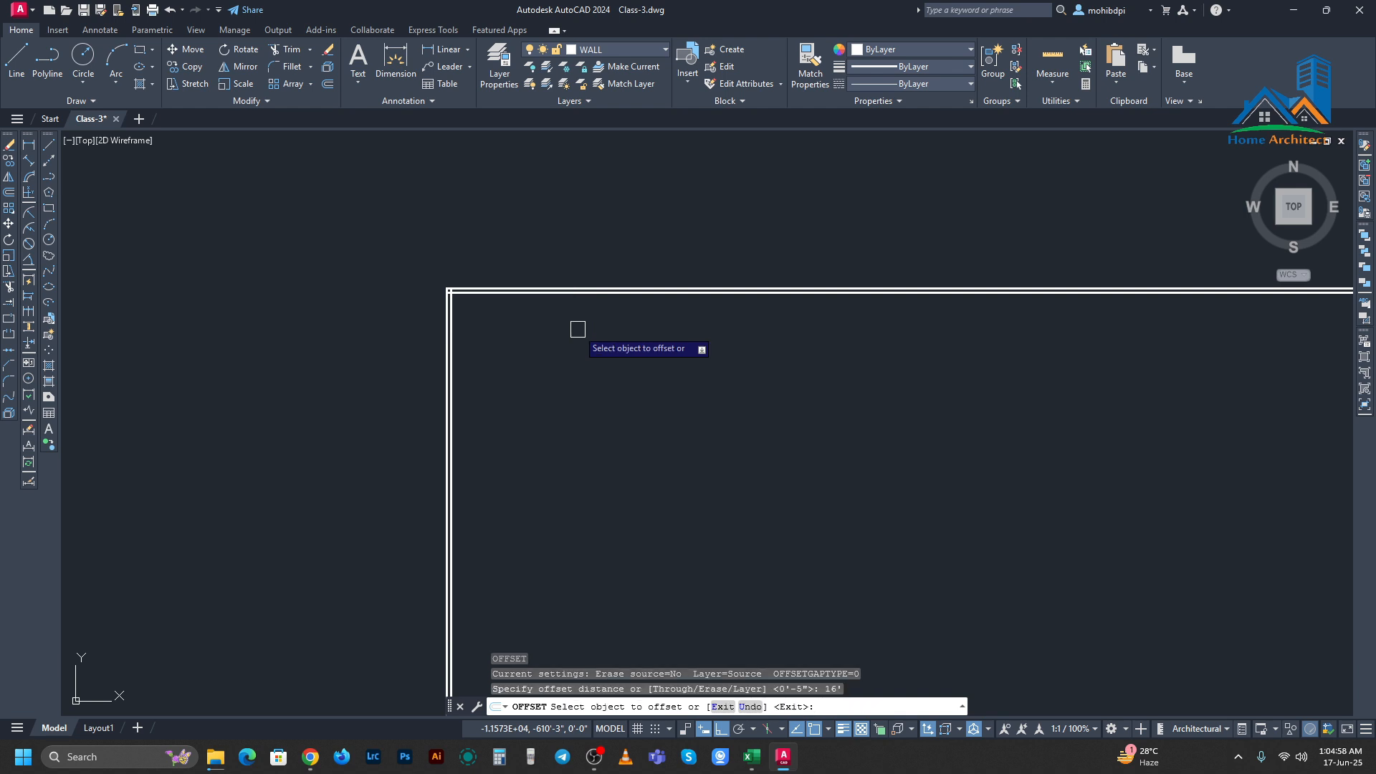
pyautogui.click(459, 385)
pyautogui.click(566, 387)
pyautogui.press('Escape')
pyautogui.press('Escape')
# Step: Offset the new vertical line 5" outward to give the second side wall its thickness
pyautogui.write('o')
pyautogui.press('space')
pyautogui.write('5')
pyautogui.press('Return')
pyautogui.click(604, 387)
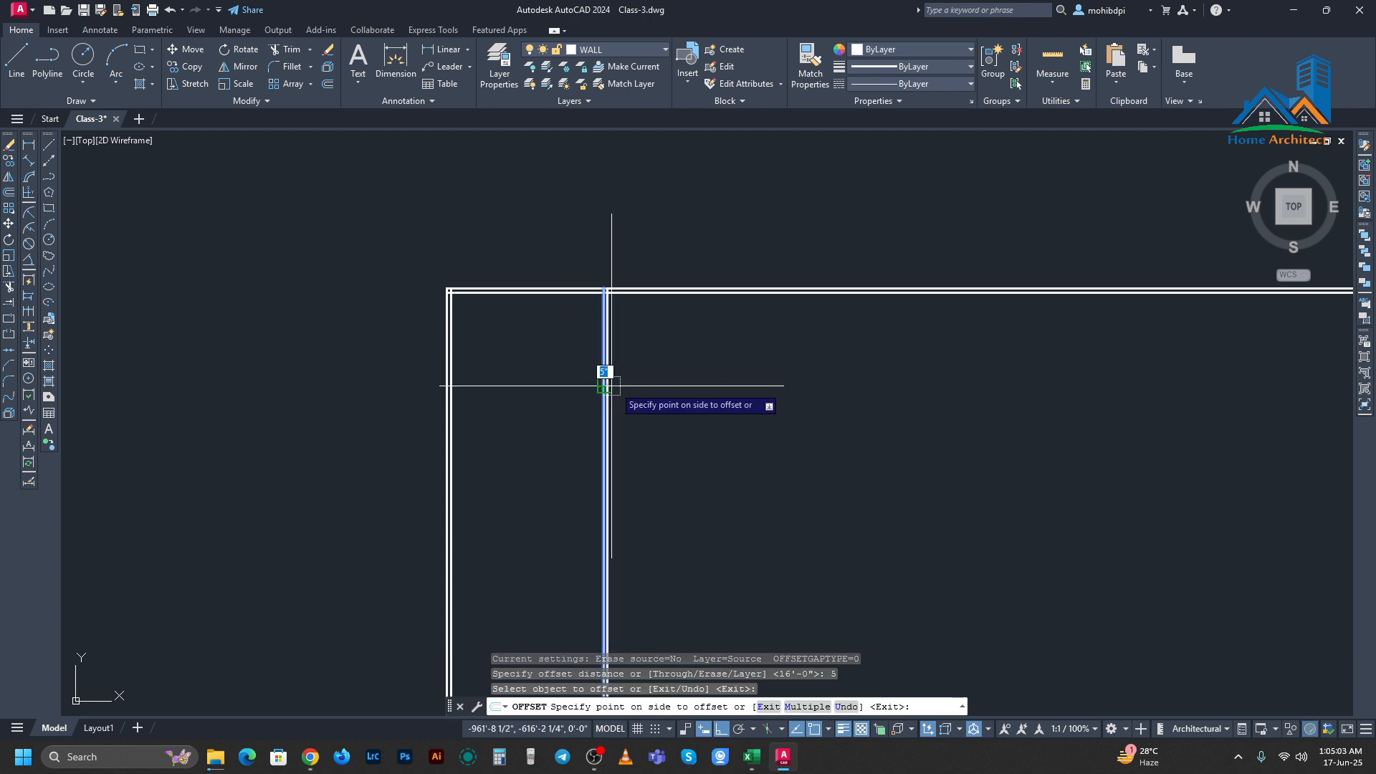
pyautogui.click(693, 378)
pyautogui.press('Escape')
pyautogui.press('Escape')
# Step: Trim both horizontal wall lines where they extend beyond the second side wall
pyautogui.write('tr')
pyautogui.press('space')
pyautogui.click(646, 381)
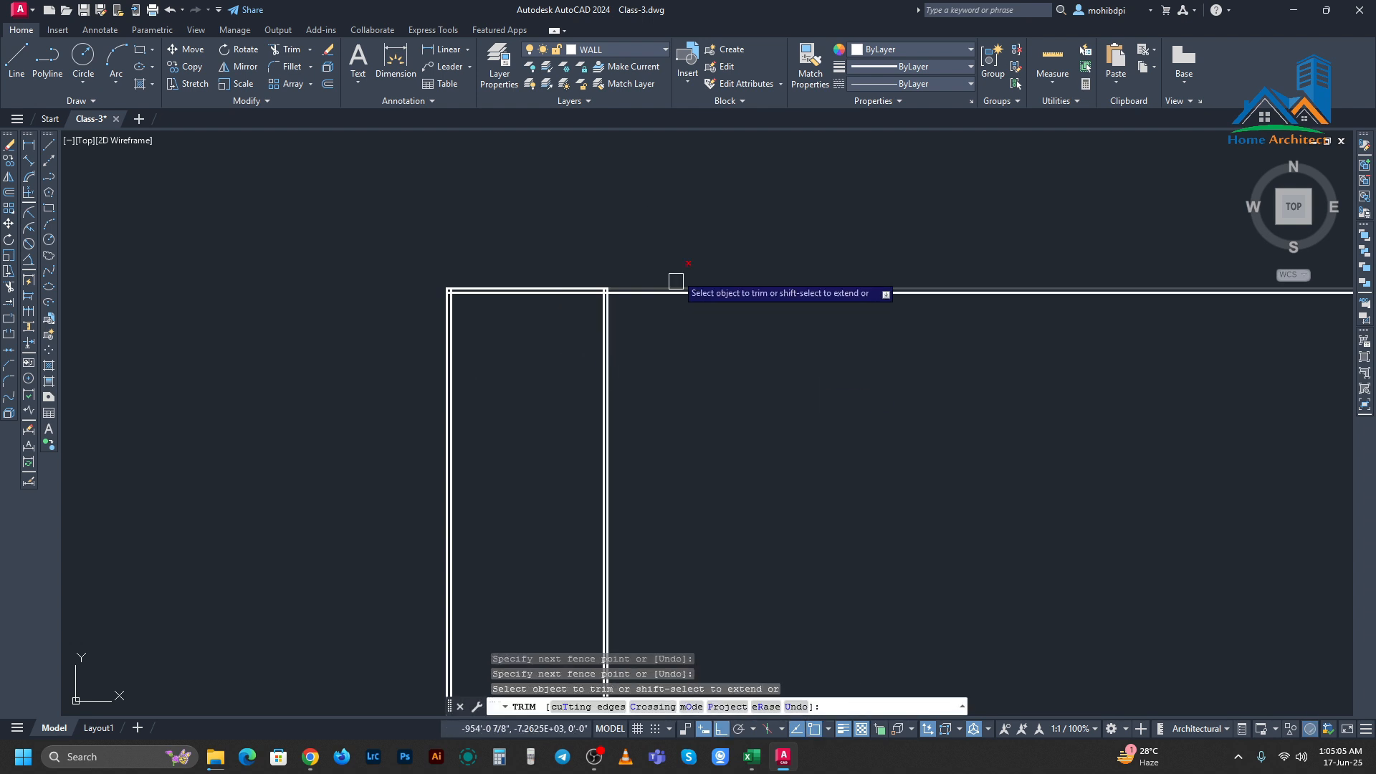
pyautogui.press('Escape')
pyautogui.press('Escape')
# Step: Offset the inner line of the upper wall 16' downward
pyautogui.write('o')
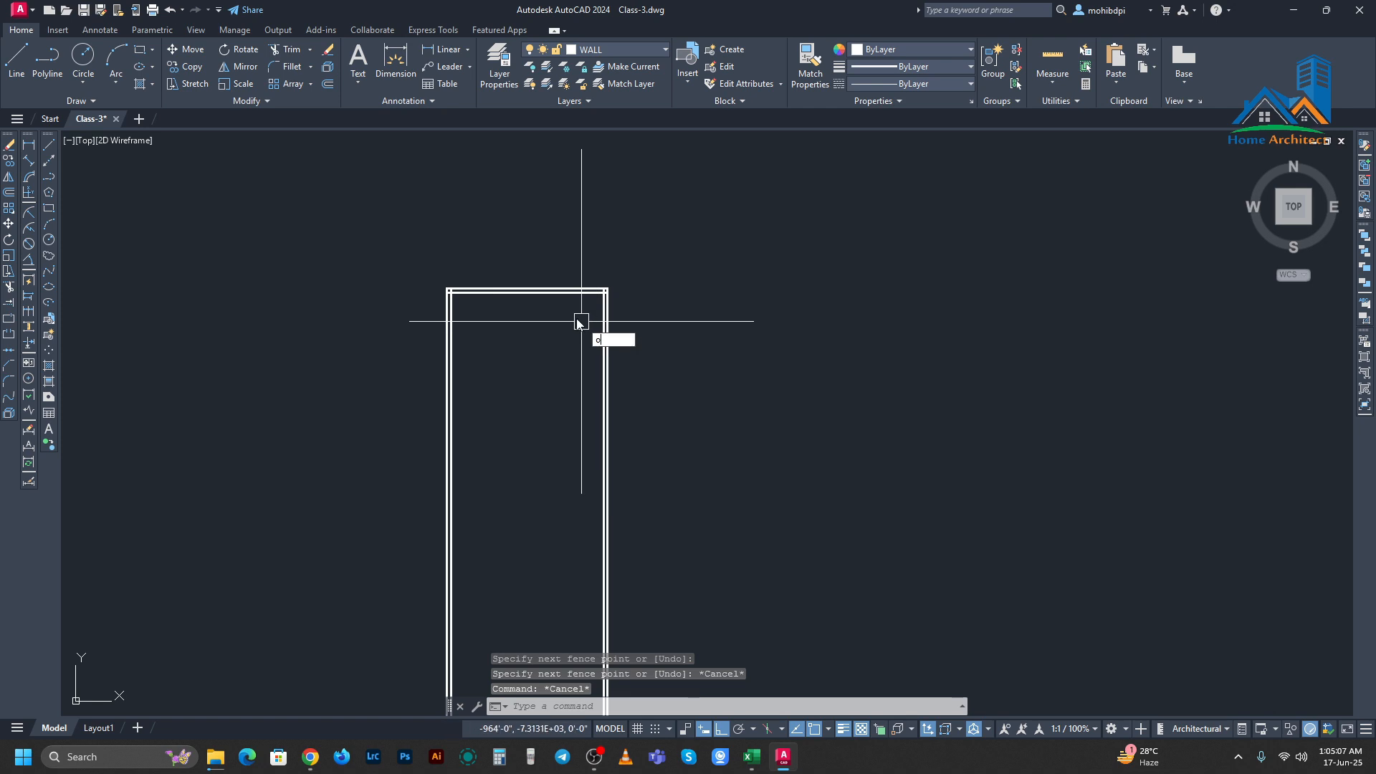
pyautogui.press('space')
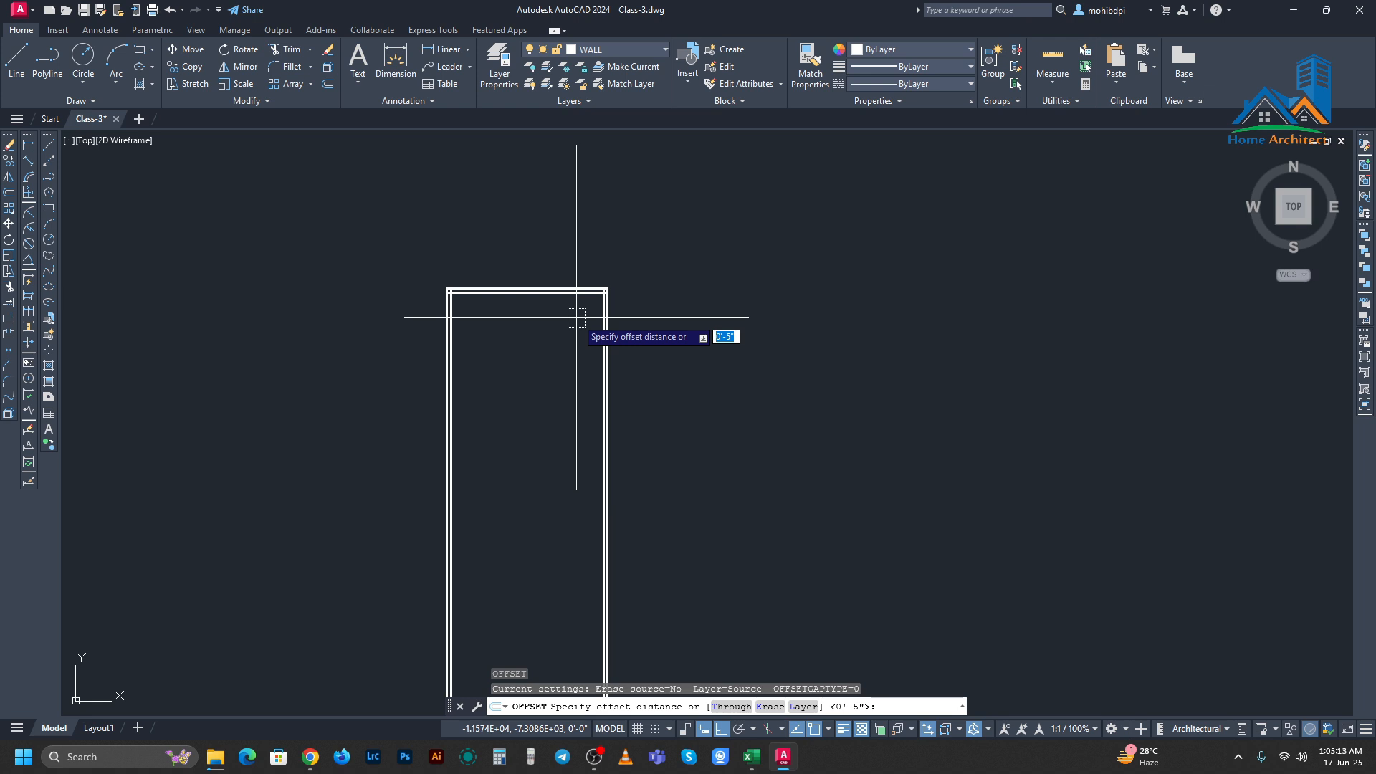
pyautogui.write("16'")
pyautogui.press('Return')
pyautogui.click(571, 292)
pyautogui.click(566, 350)
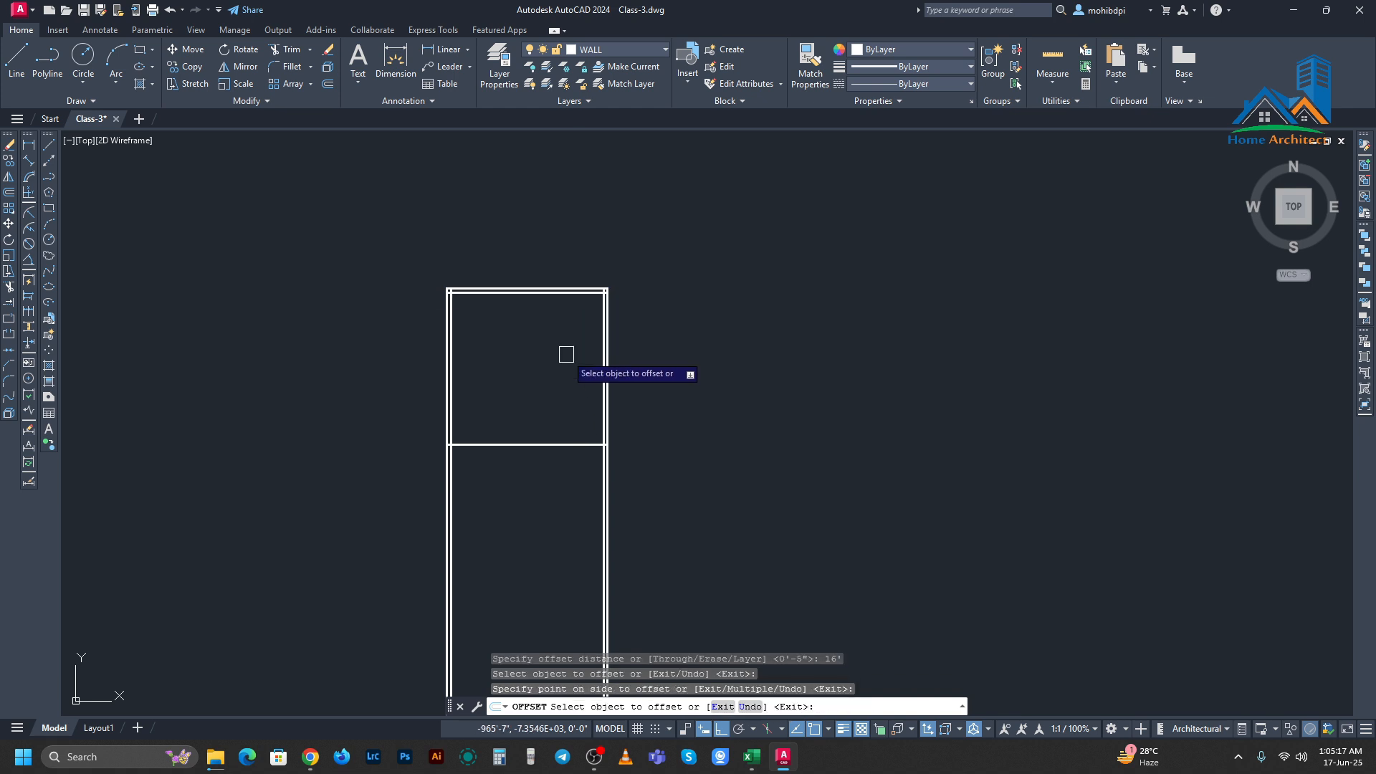
pyautogui.press('Escape')
# Step: Offset the new lower horizontal line 5" outward to form the lower wall's thickness
pyautogui.write('o')
pyautogui.press('Return')
pyautogui.write('5')
pyautogui.press('Return')
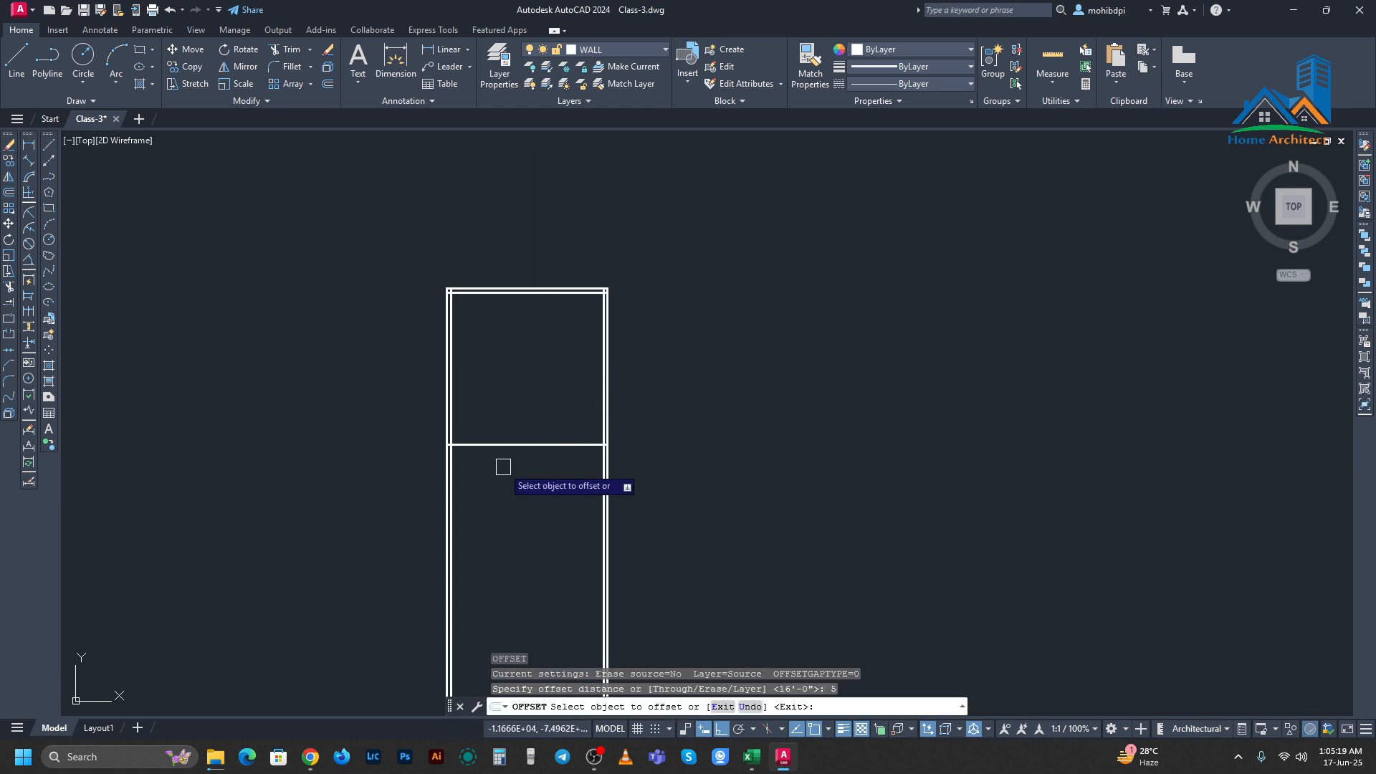
pyautogui.click(499, 446)
pyautogui.click(494, 473)
pyautogui.press('Escape')
# Step: Trim the vertical lines of both side walls below the lower wall
pyautogui.write('tr')
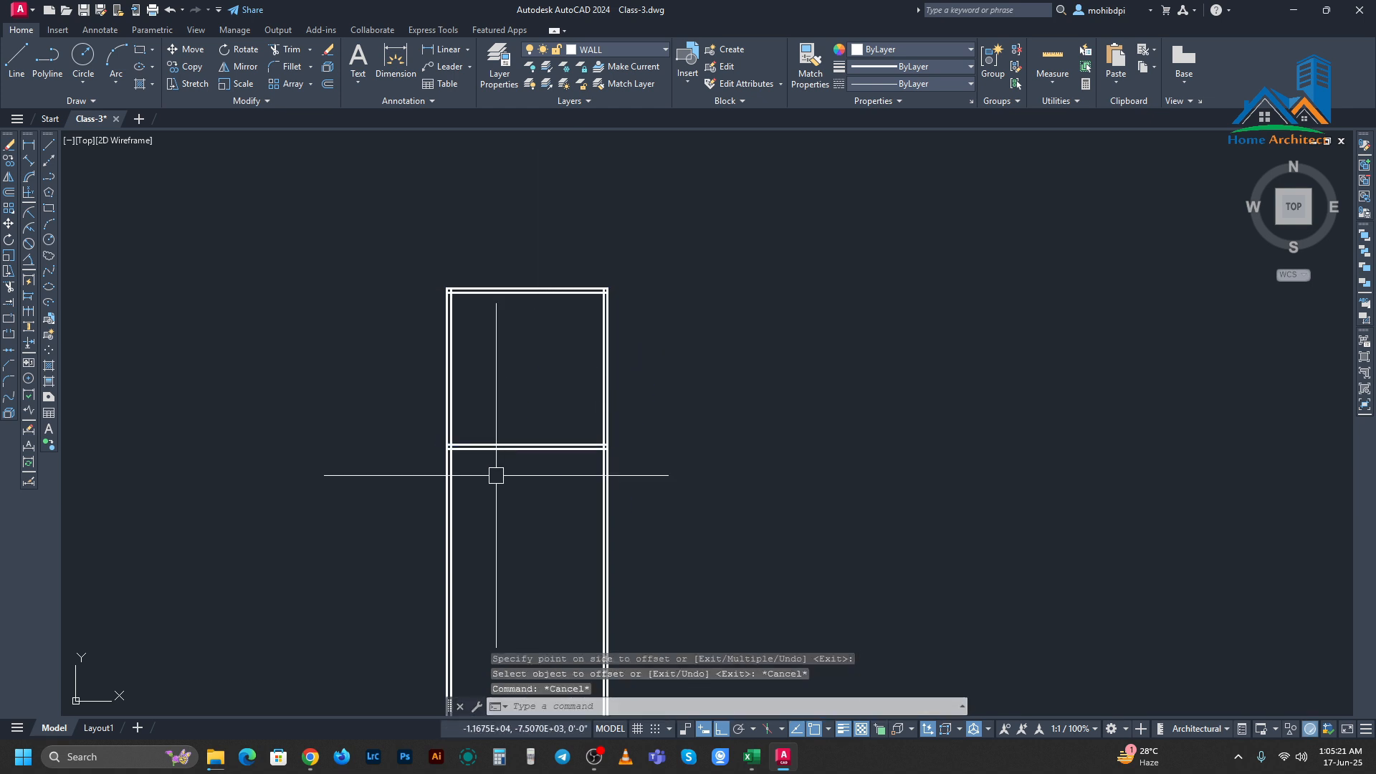
pyautogui.press('Return')
pyautogui.click(449, 479)
pyautogui.press('Return')
pyautogui.press('Escape')
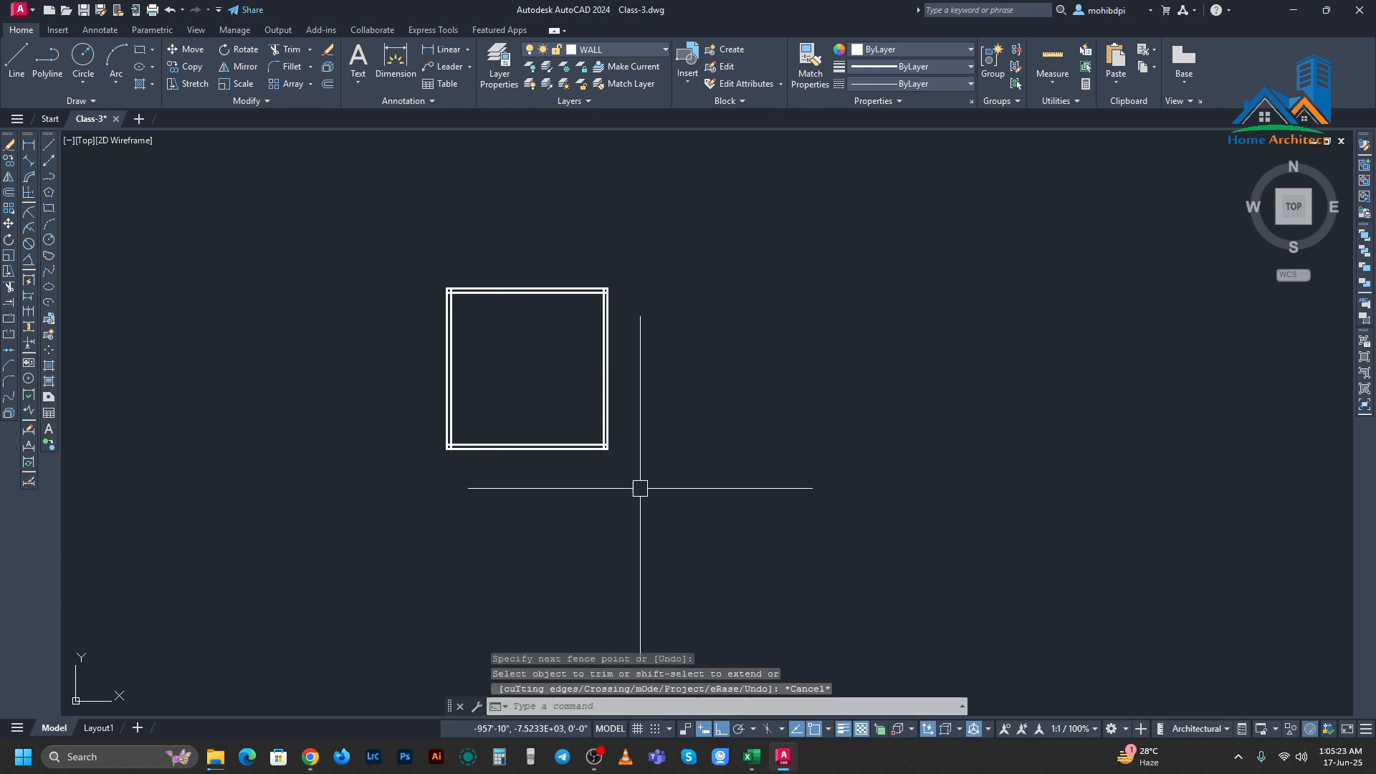
# Step: Trim the overlapping inner line ends at all four wall corners to leave two clean nested squares
pyautogui.scroll(4, 517, 342)
pyautogui.moveTo(517, 344); pyautogui.dragTo(527, 345, button='middle')
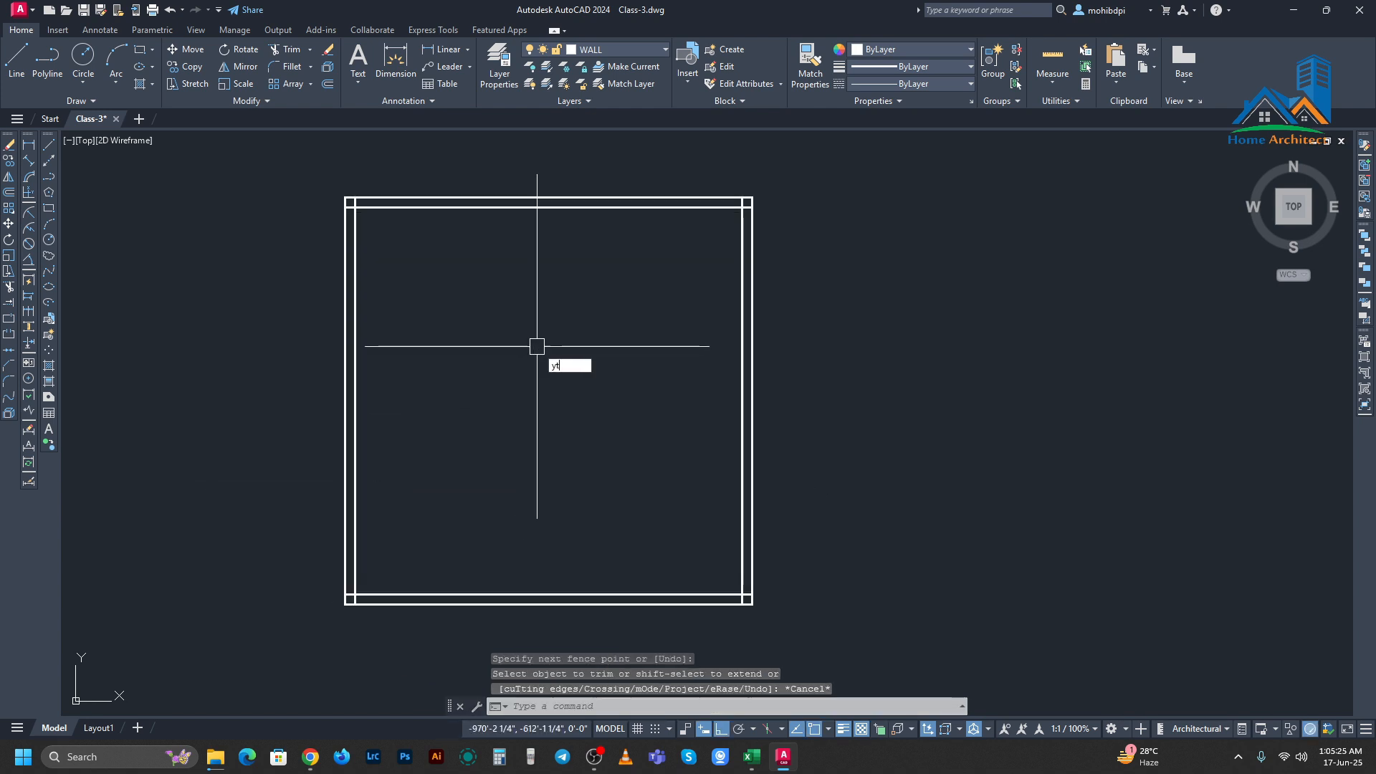
pyautogui.press('Escape')
pyautogui.write('tr')
pyautogui.press('Return')
pyautogui.scroll(6, 344, 189)
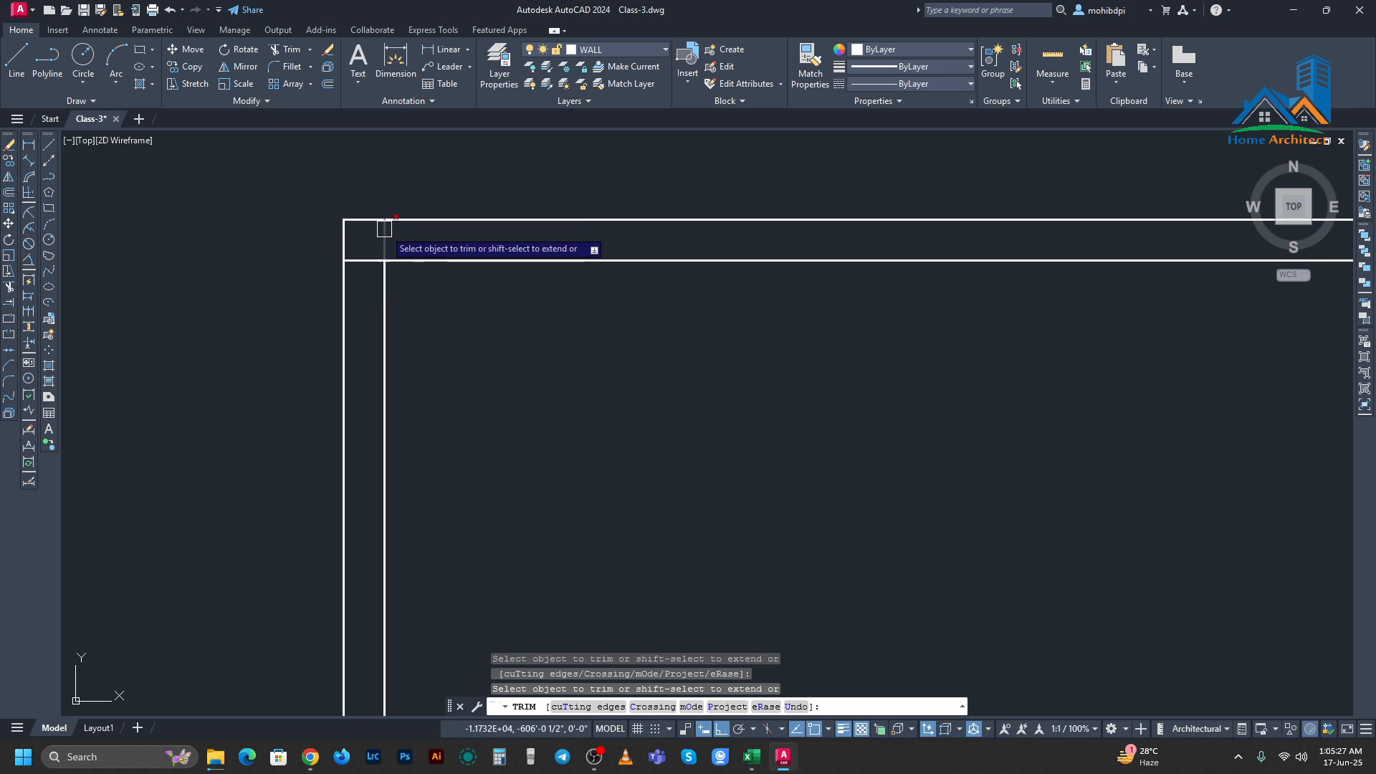
pyautogui.scroll(-9, 361, 275)
pyautogui.scroll(9, 786, 282)
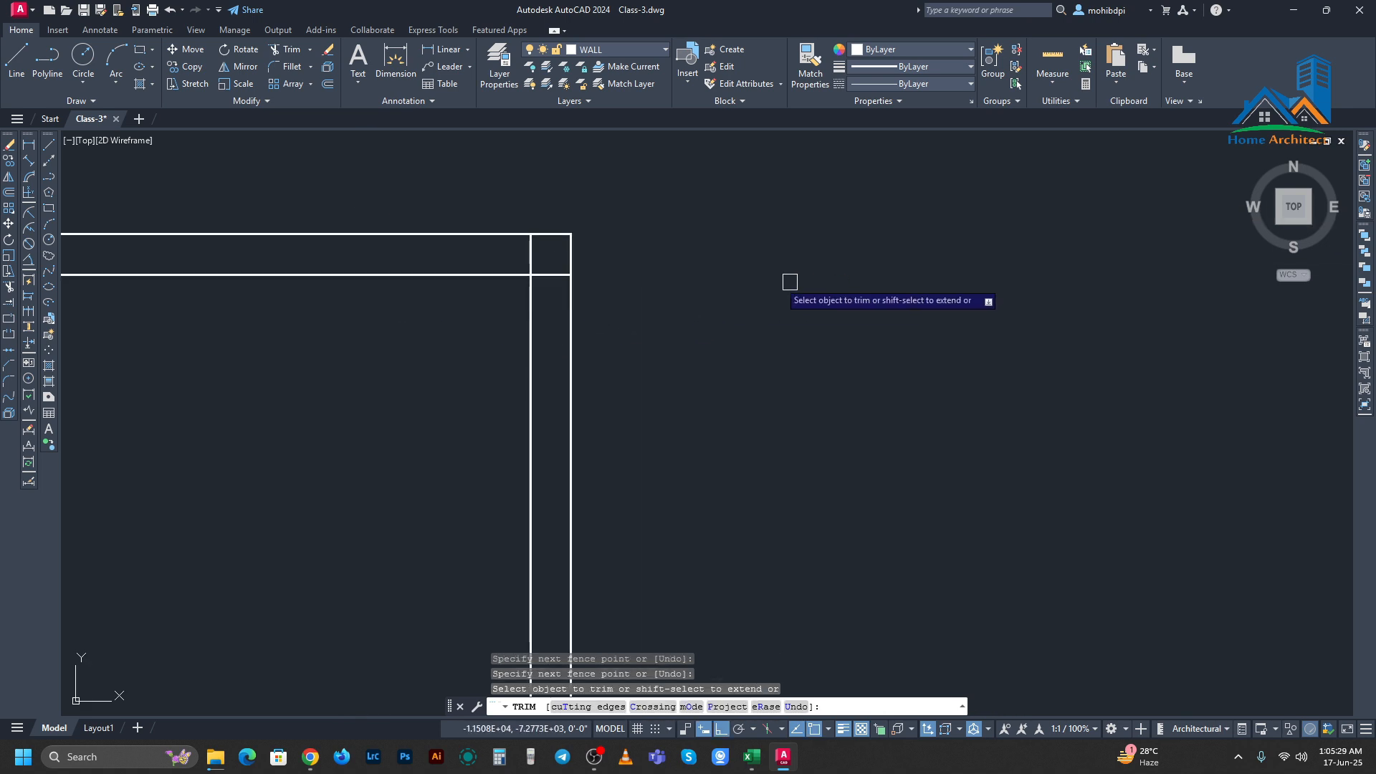
pyautogui.scroll(-8, 685, 301)
pyautogui.scroll(8, 681, 480)
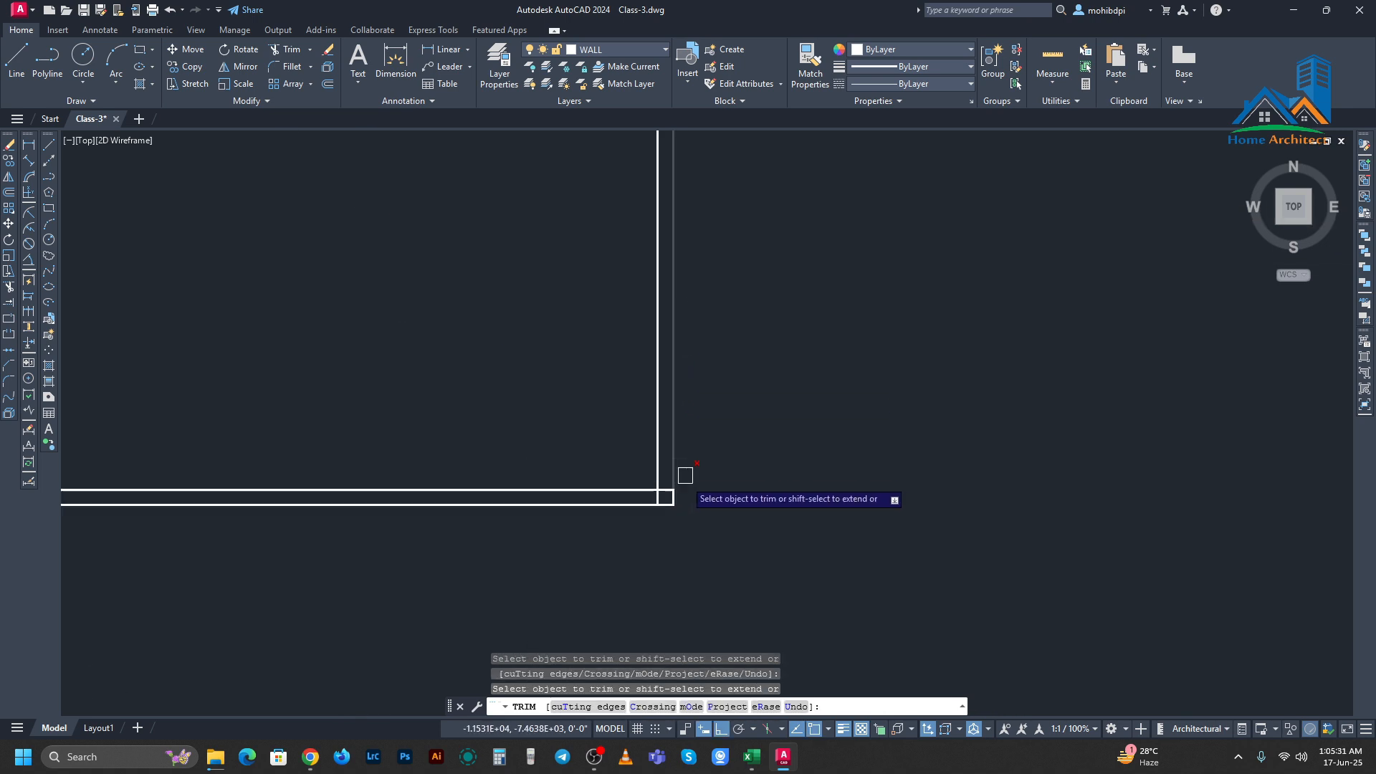
pyautogui.scroll(-8, 688, 484)
pyautogui.scroll(8, 319, 476)
pyautogui.scroll(-5, 563, 408)
pyautogui.press('Escape')
pyautogui.scroll(2, 574, 437)
pyautogui.scroll(-2, 600, 452)
pyautogui.moveTo(618, 431); pyautogui.dragTo(627, 404, button='middle')
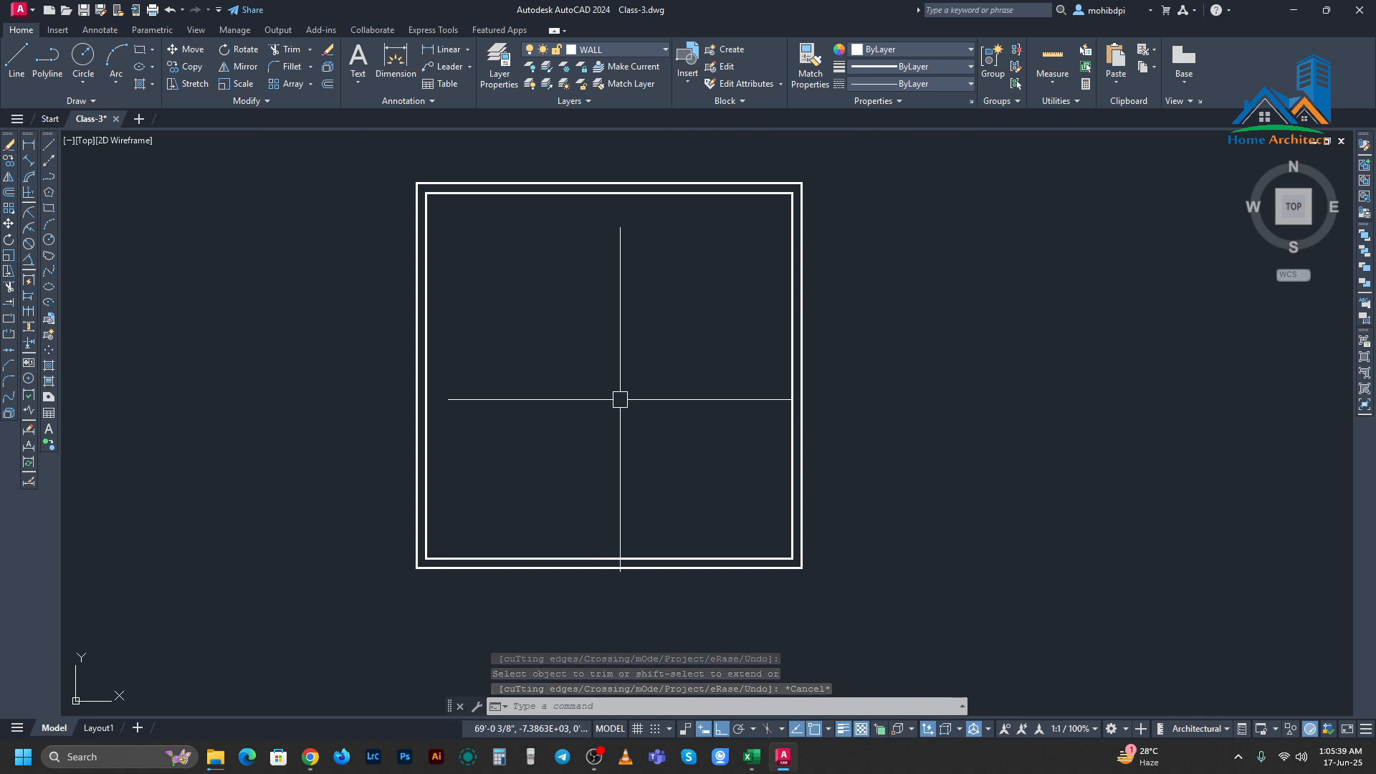
pyautogui.moveTo(441, 399)
pyautogui.mouseDown()
pyautogui.moveTo(507, 267)
pyautogui.moveTo(685, 239)
pyautogui.moveTo(799, 452)
pyautogui.moveTo(714, 359)
pyautogui.mouseUp()
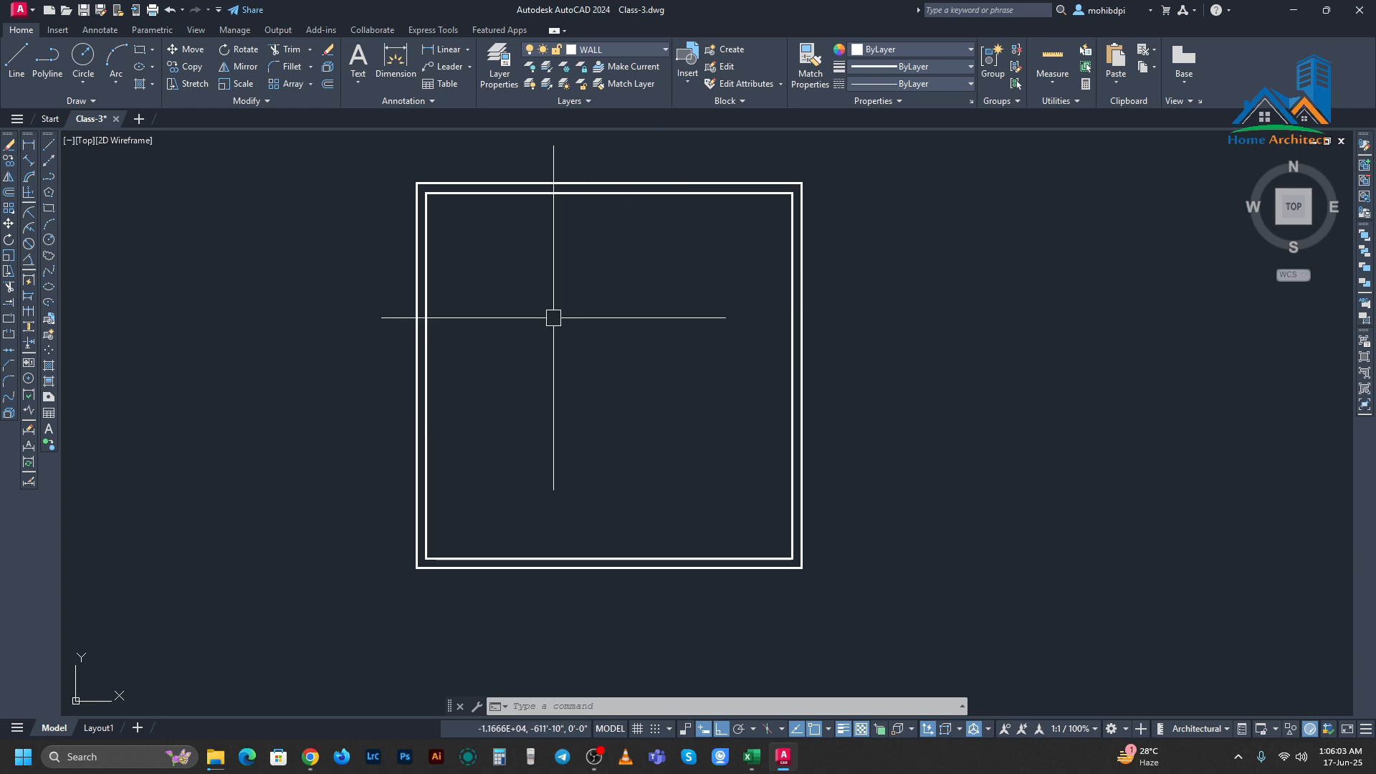
pyautogui.click(614, 286)
pyautogui.click(680, 319)
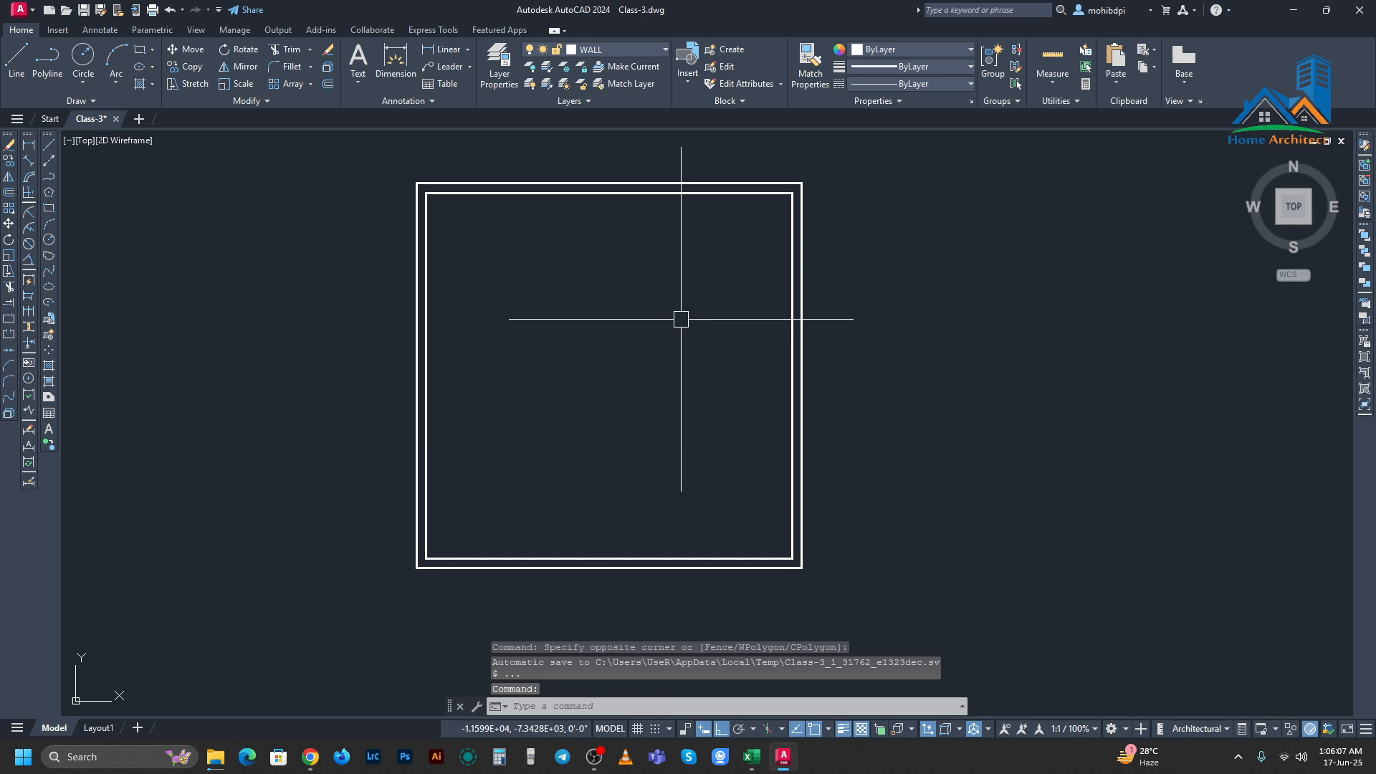
# Step: Draw a horizontal line across the room between the midpoints of the side walls' inner faces
pyautogui.write('l')
pyautogui.press('Return')
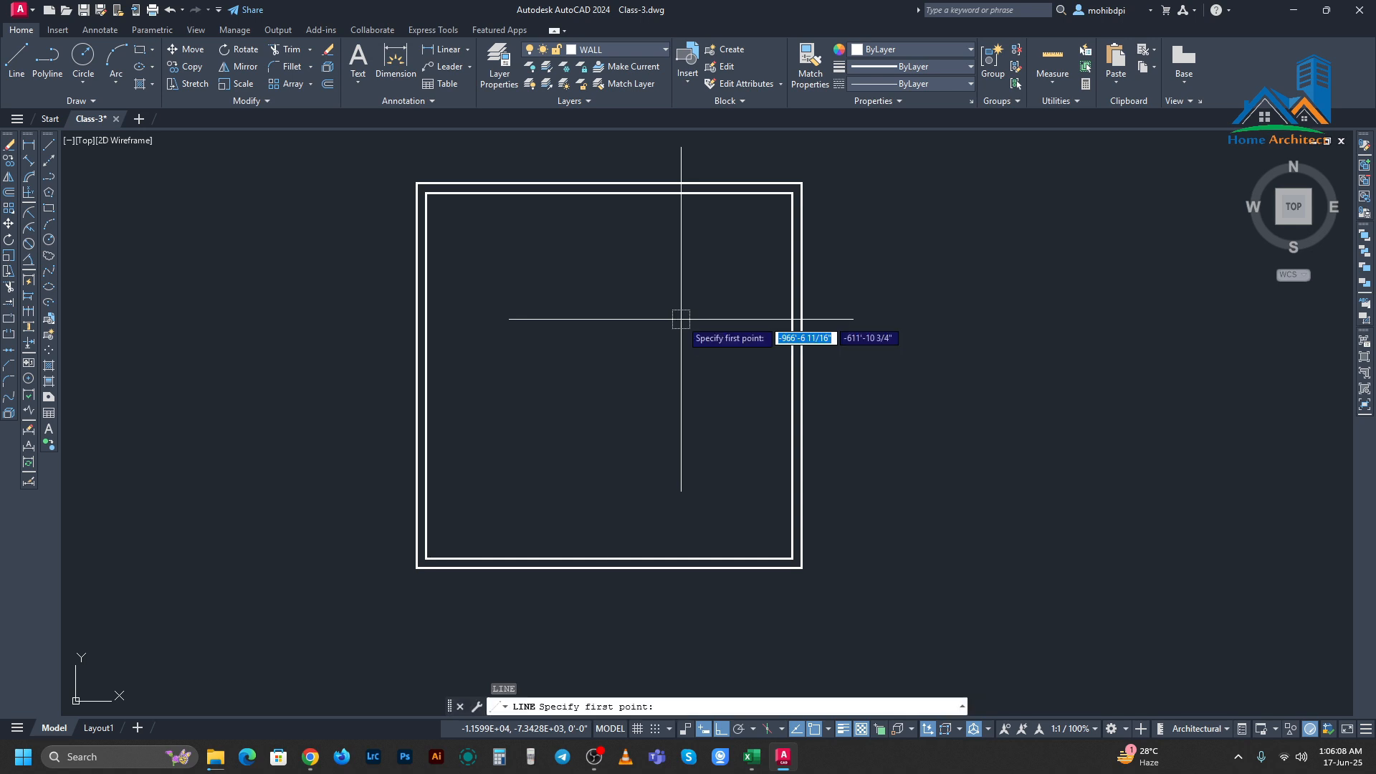
pyautogui.click(426, 376)
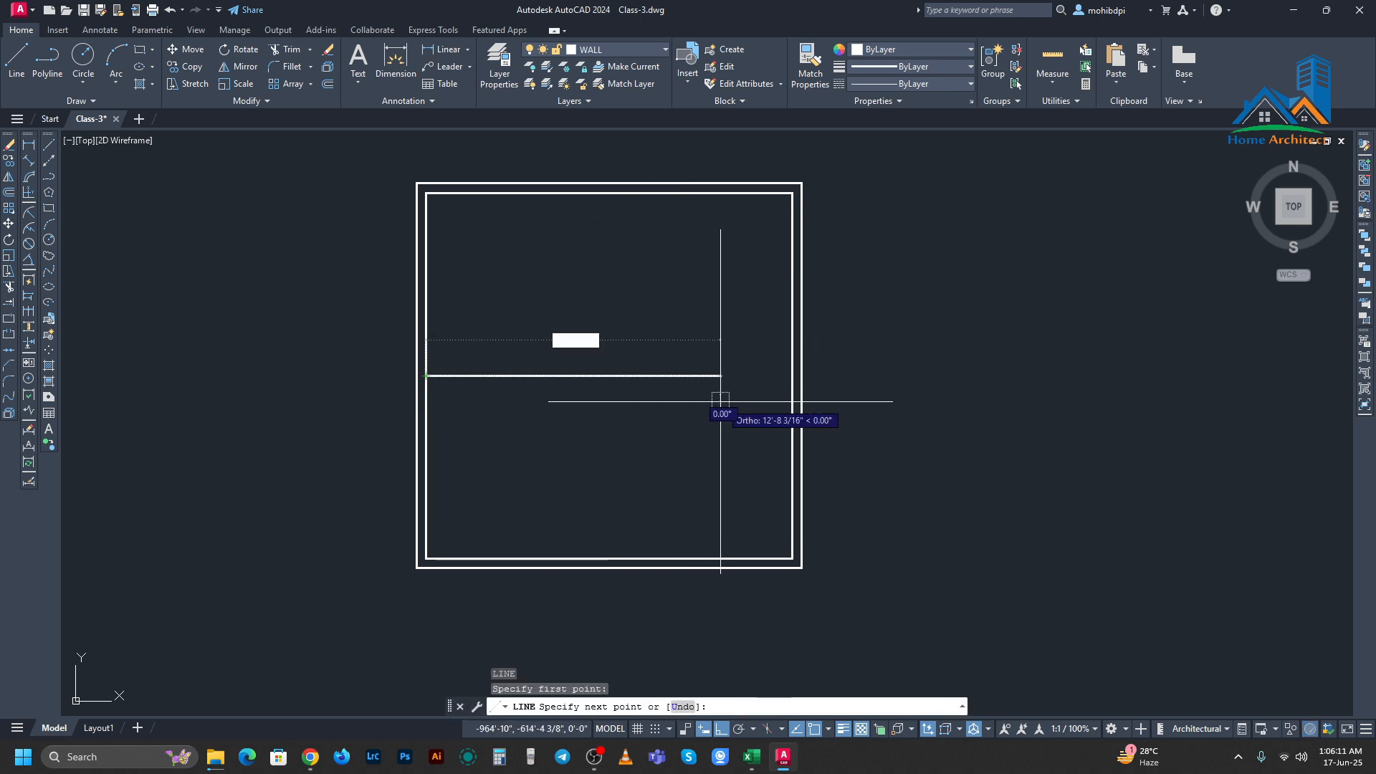
pyautogui.click(792, 376)
pyautogui.press('Escape')
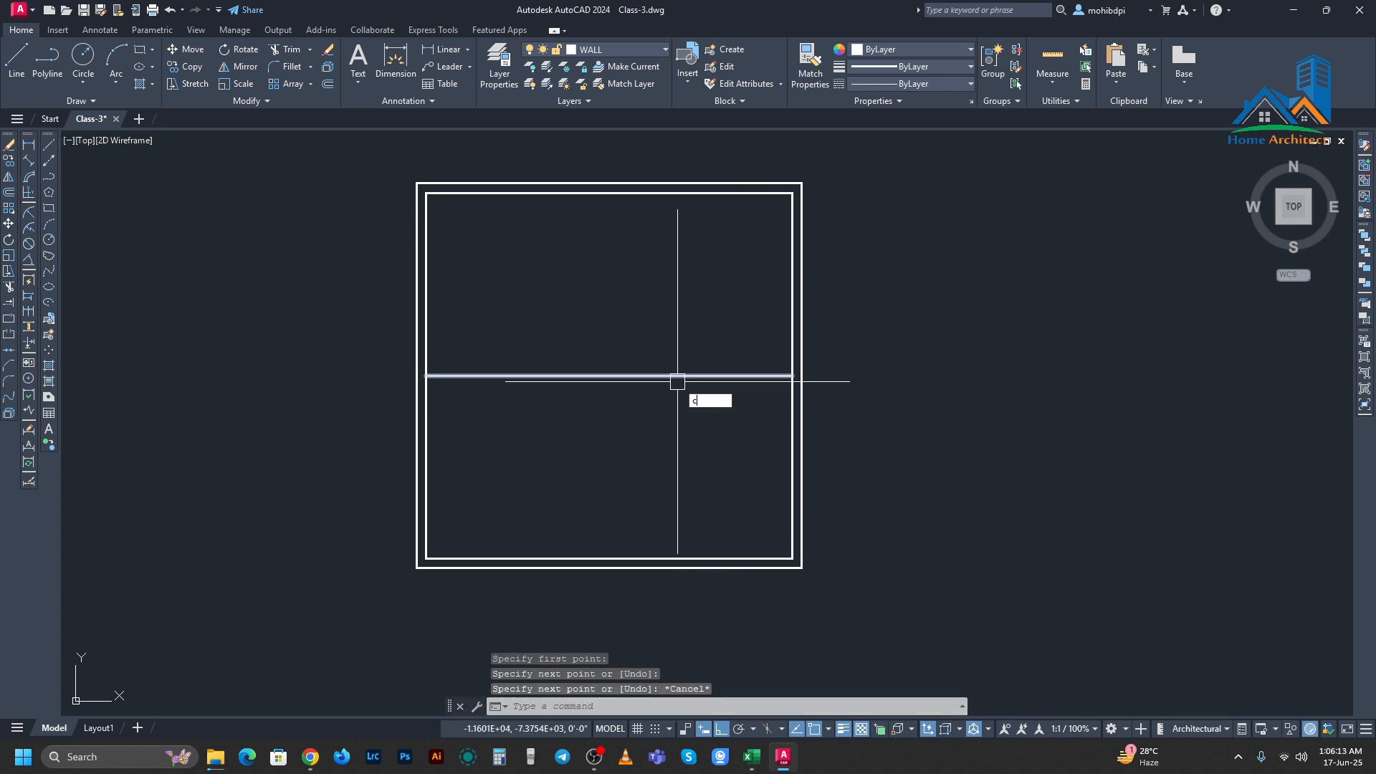
# Step: Draw a circle centred on the dividing line's midpoint with its radius reaching the upper wall's inner face
pyautogui.write('c')
pyautogui.press('Return')
pyautogui.click(610, 376)
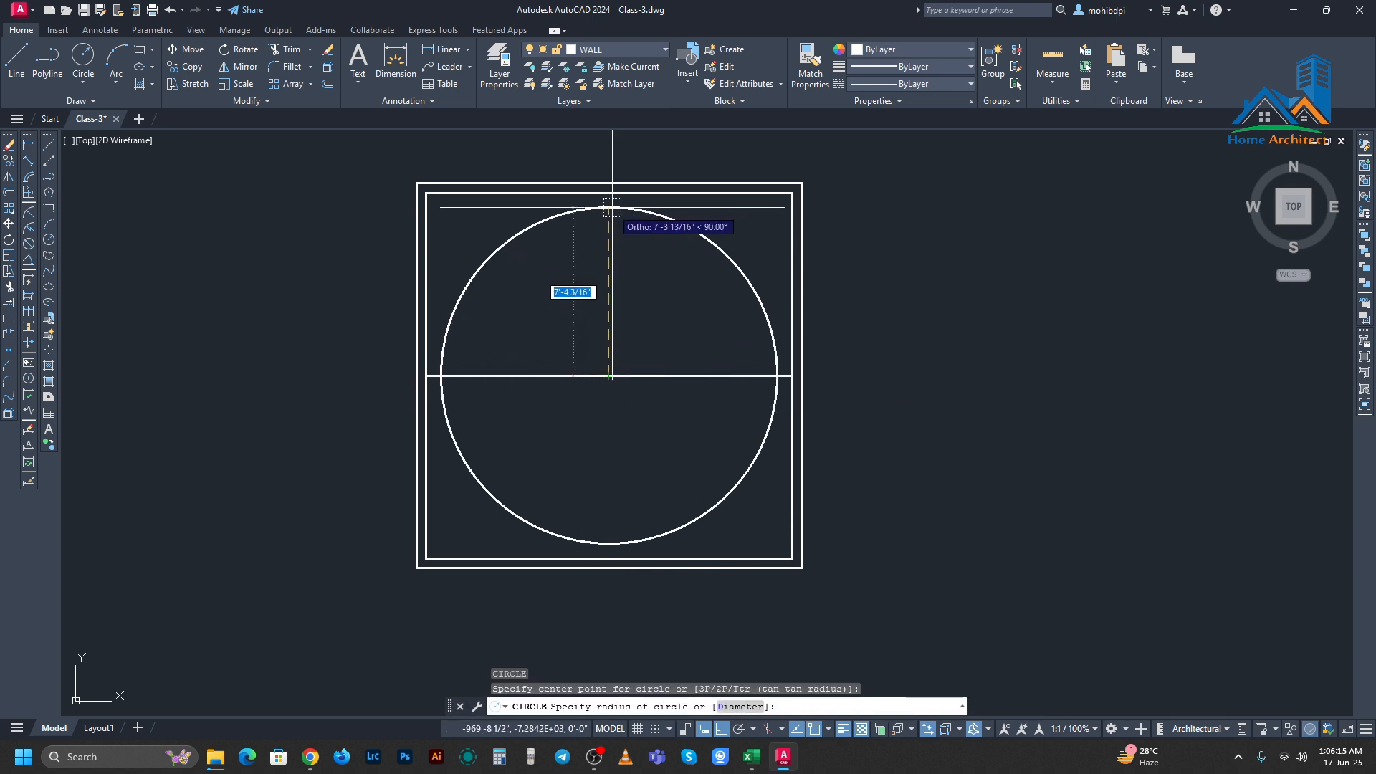
pyautogui.click(611, 194)
pyautogui.press('Escape')
pyautogui.click(630, 368)
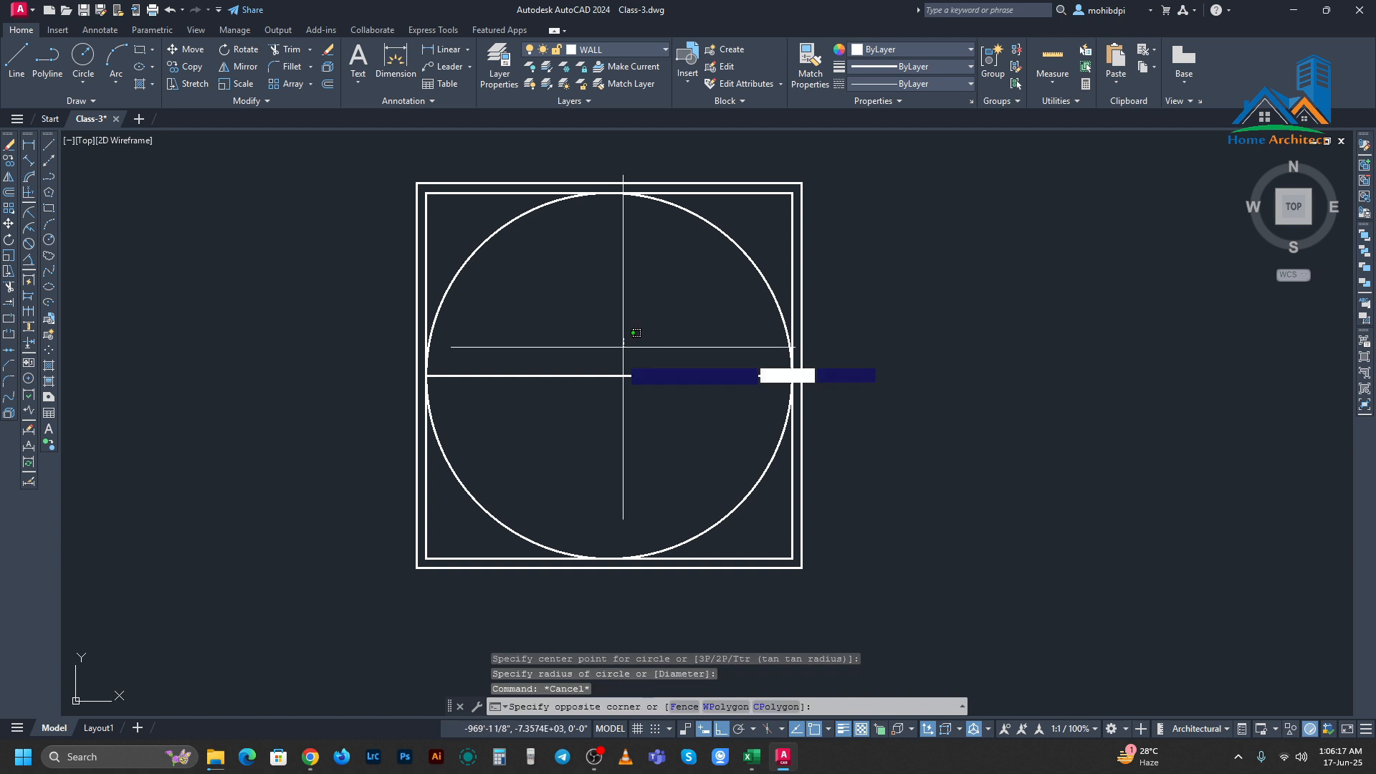
pyautogui.click(600, 393)
pyautogui.press('Escape')
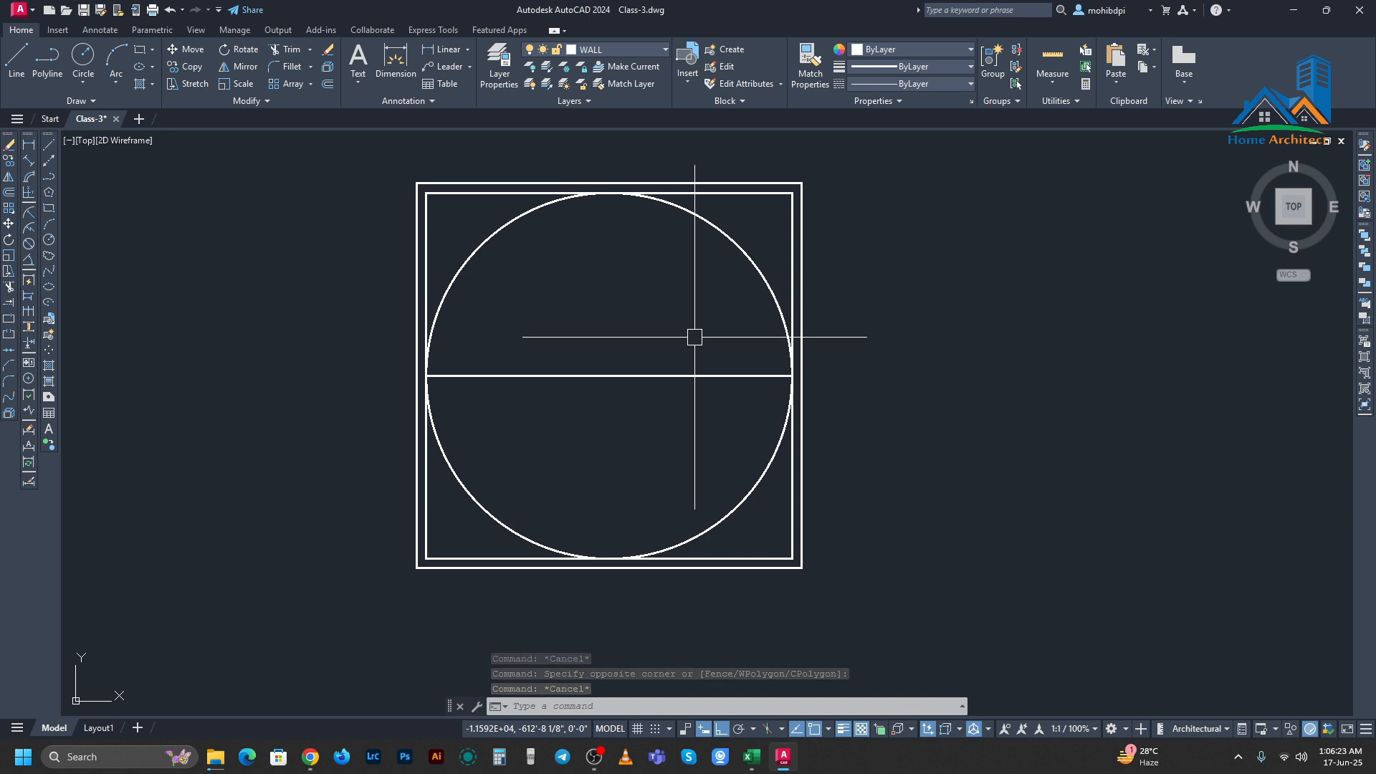
# Step: Offset the circle 5' inward to create a concentric inner circle
pyautogui.write('o')
pyautogui.press('Return')
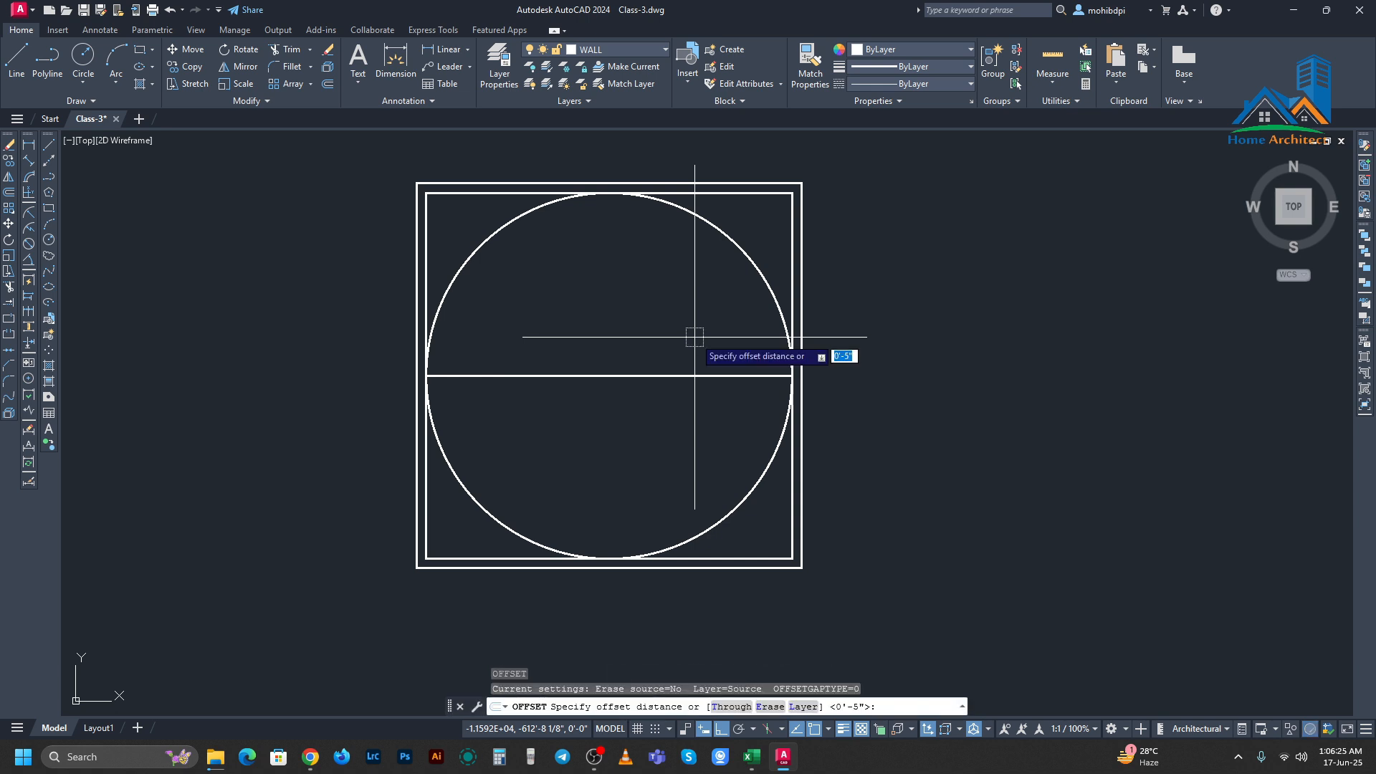
pyautogui.write("5'")
pyautogui.press('Return')
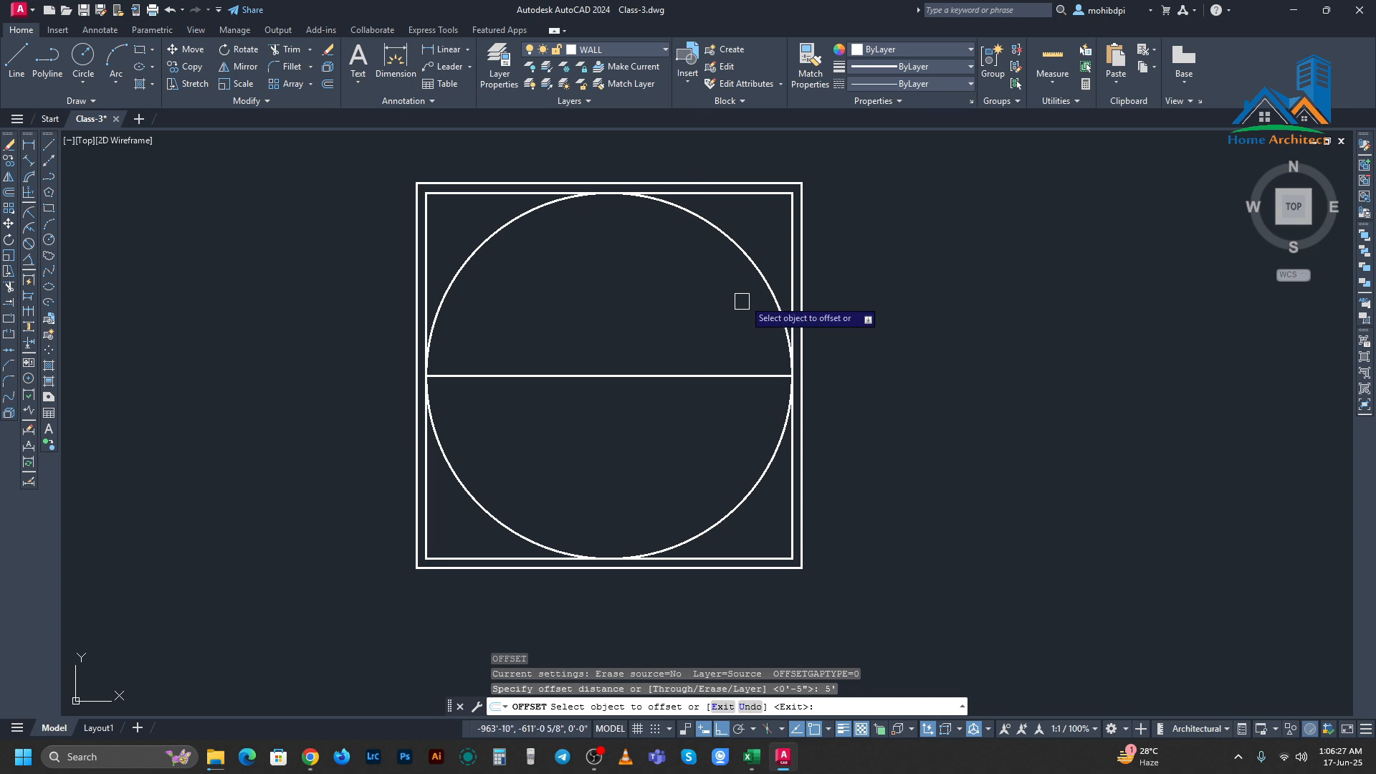
pyautogui.click(761, 265)
pyautogui.click(734, 292)
pyautogui.press('Escape')
pyautogui.press('Escape')
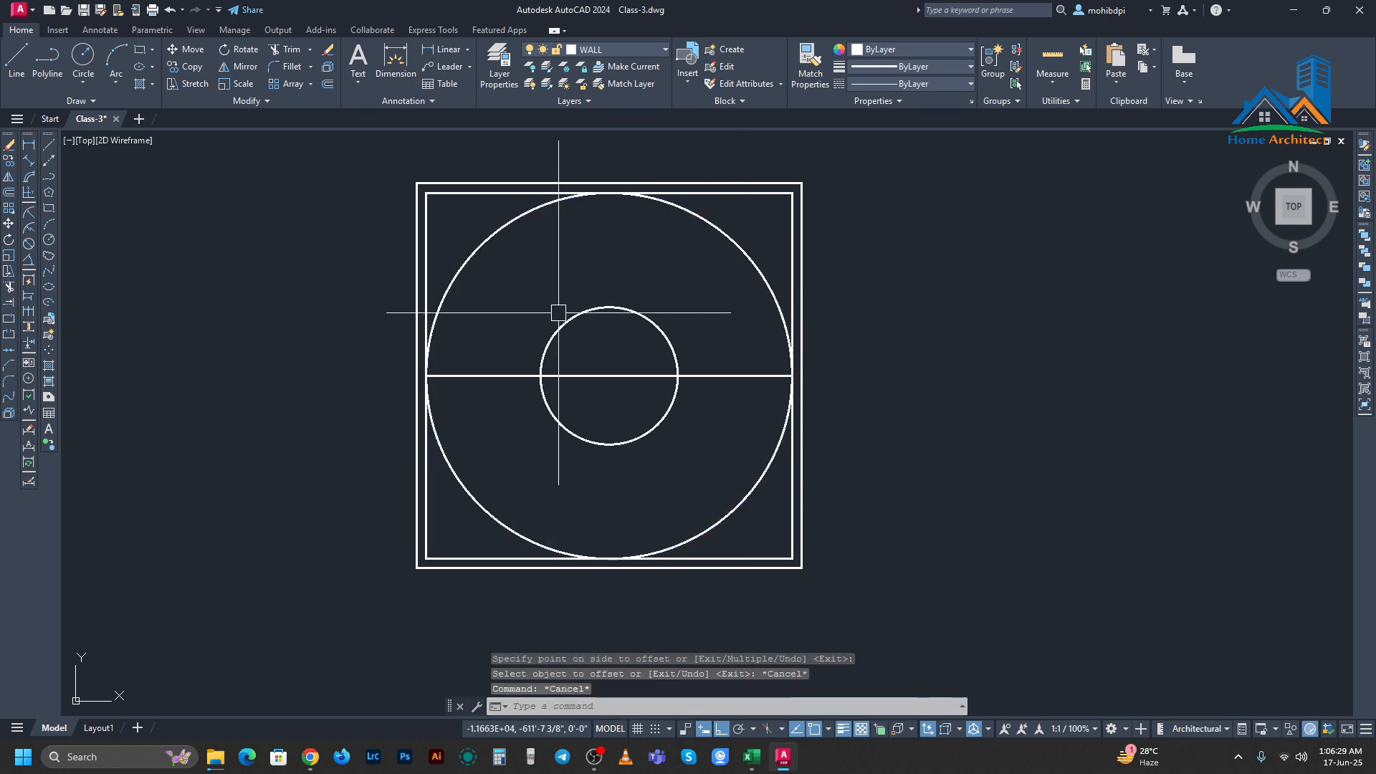
# Step: Trim the lower halves of both circles and the dividing line's segment within the inner circle, leaving a semicircular band
pyautogui.moveTo(556, 326); pyautogui.dragTo(569, 304, button='middle')
pyautogui.scroll(-2, 609, 363)
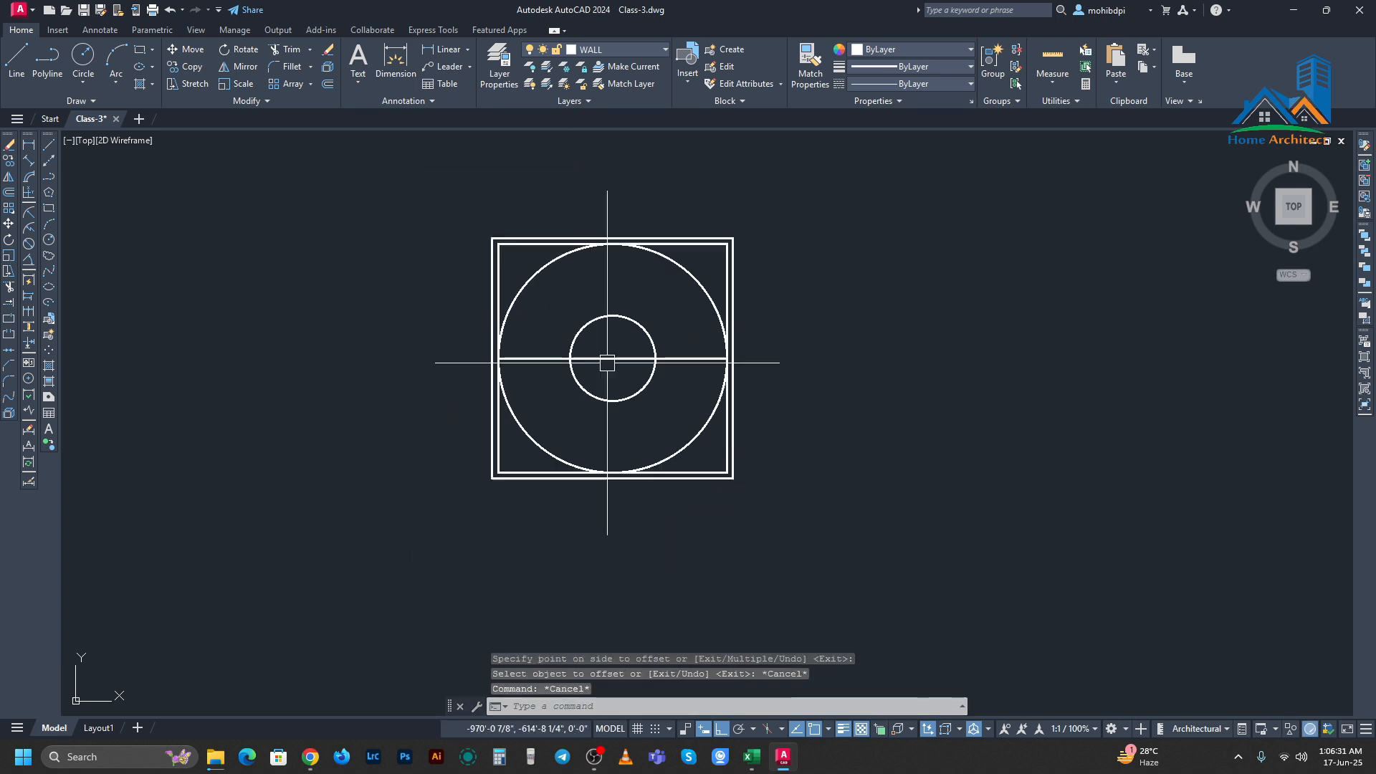
pyautogui.press('Return')
pyautogui.click(611, 395)
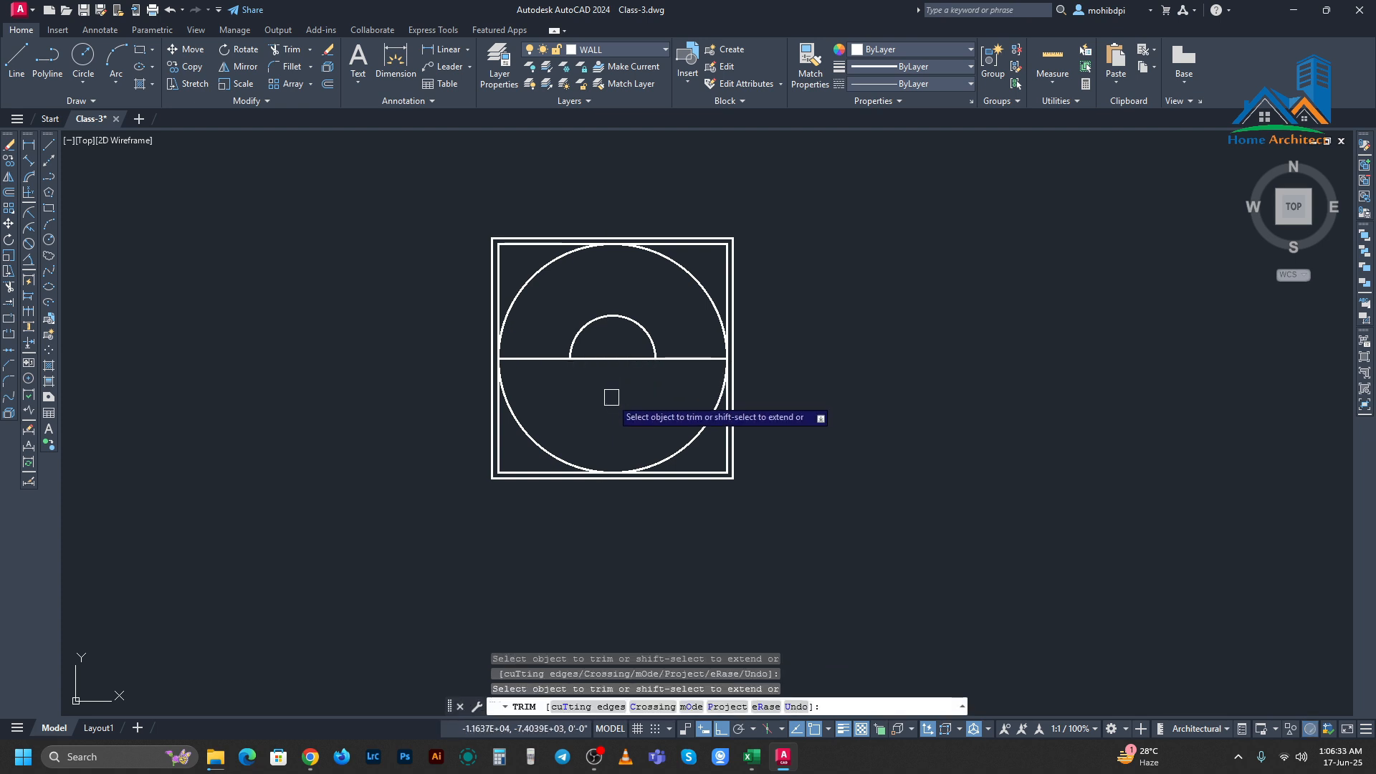
pyautogui.click(543, 440)
pyautogui.click(628, 359)
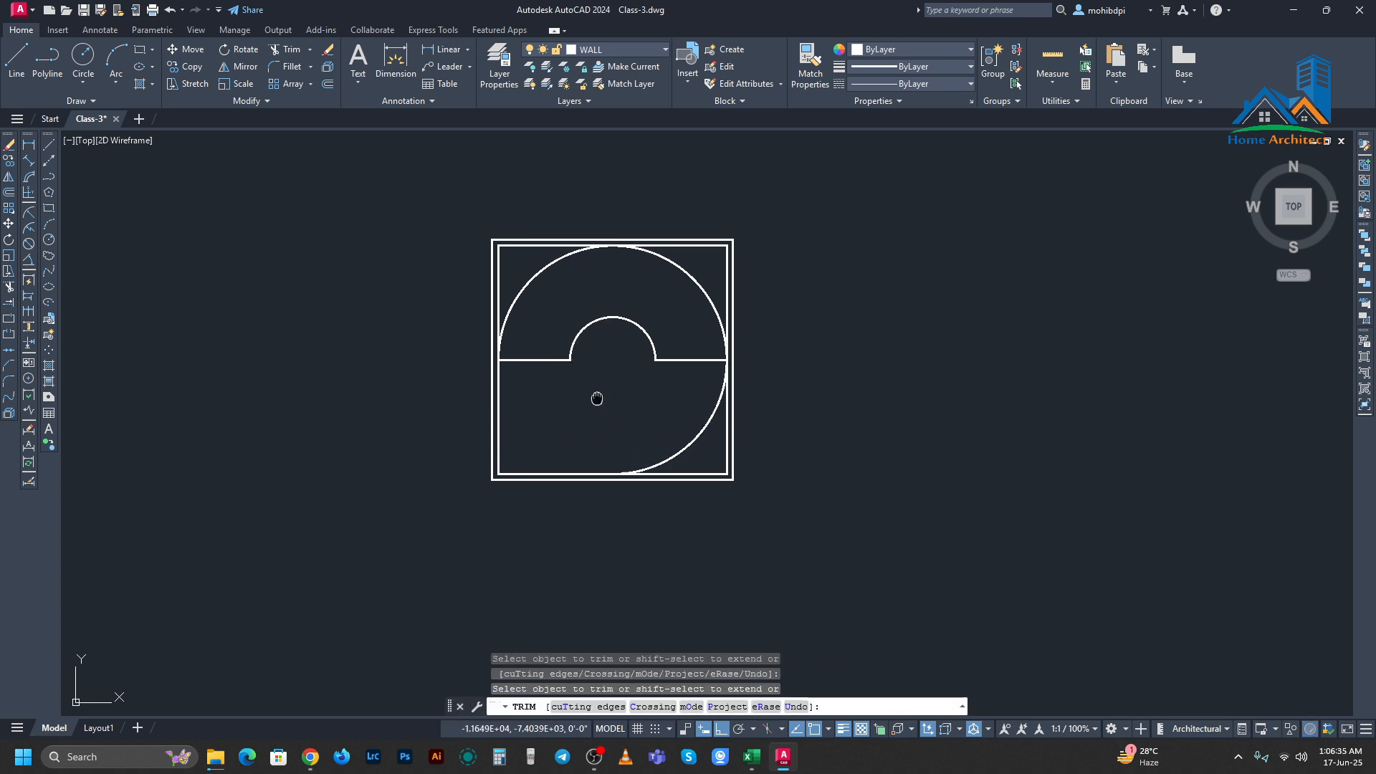
pyautogui.moveTo(596, 397); pyautogui.dragTo(603, 444, button='middle')
pyautogui.click(701, 479)
pyautogui.press('Escape')
pyautogui.scroll(4, 709, 470)
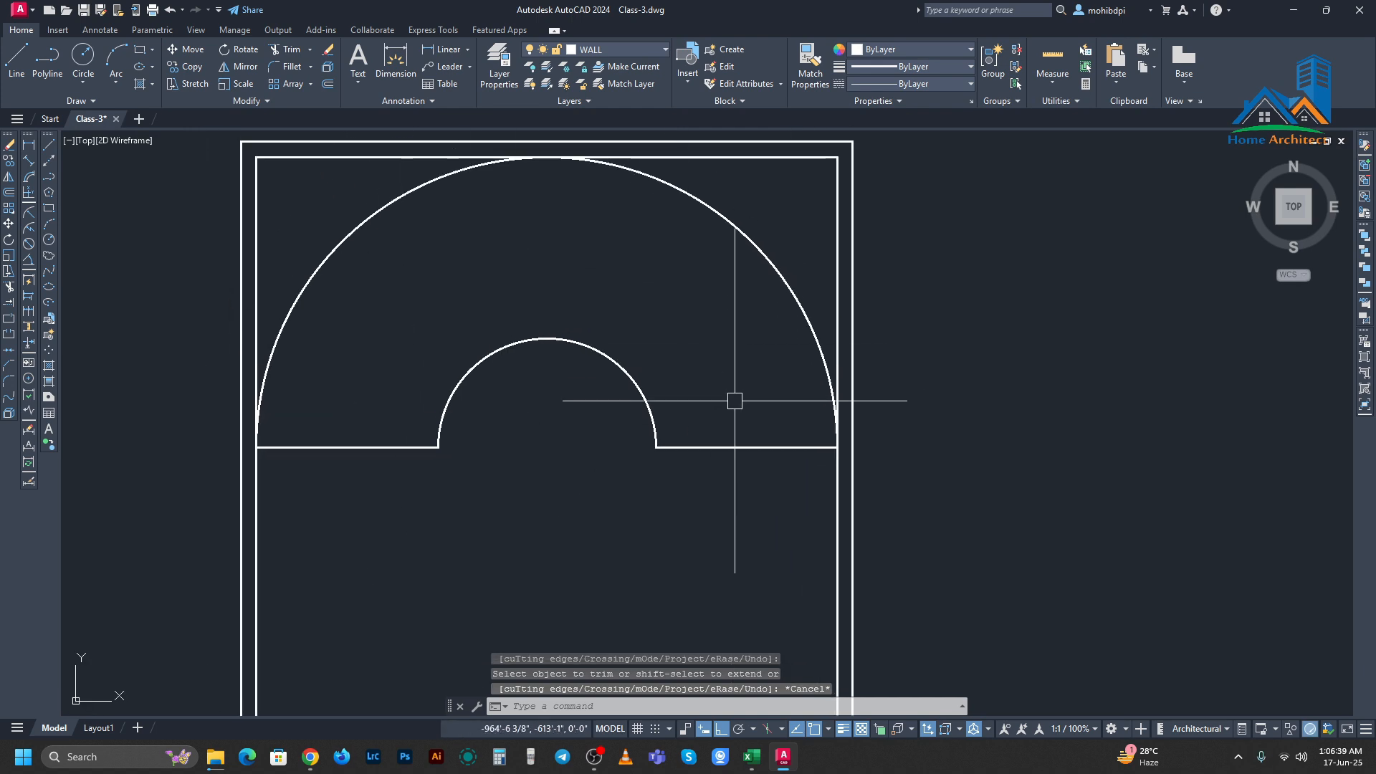
pyautogui.moveTo(731, 399); pyautogui.dragTo(818, 423, button='middle')
pyautogui.scroll(-2, 615, 318)
pyautogui.moveTo(614, 385); pyautogui.dragTo(614, 408, button='middle')
pyautogui.scroll(2, 614, 424)
pyautogui.scroll(-2, 608, 443)
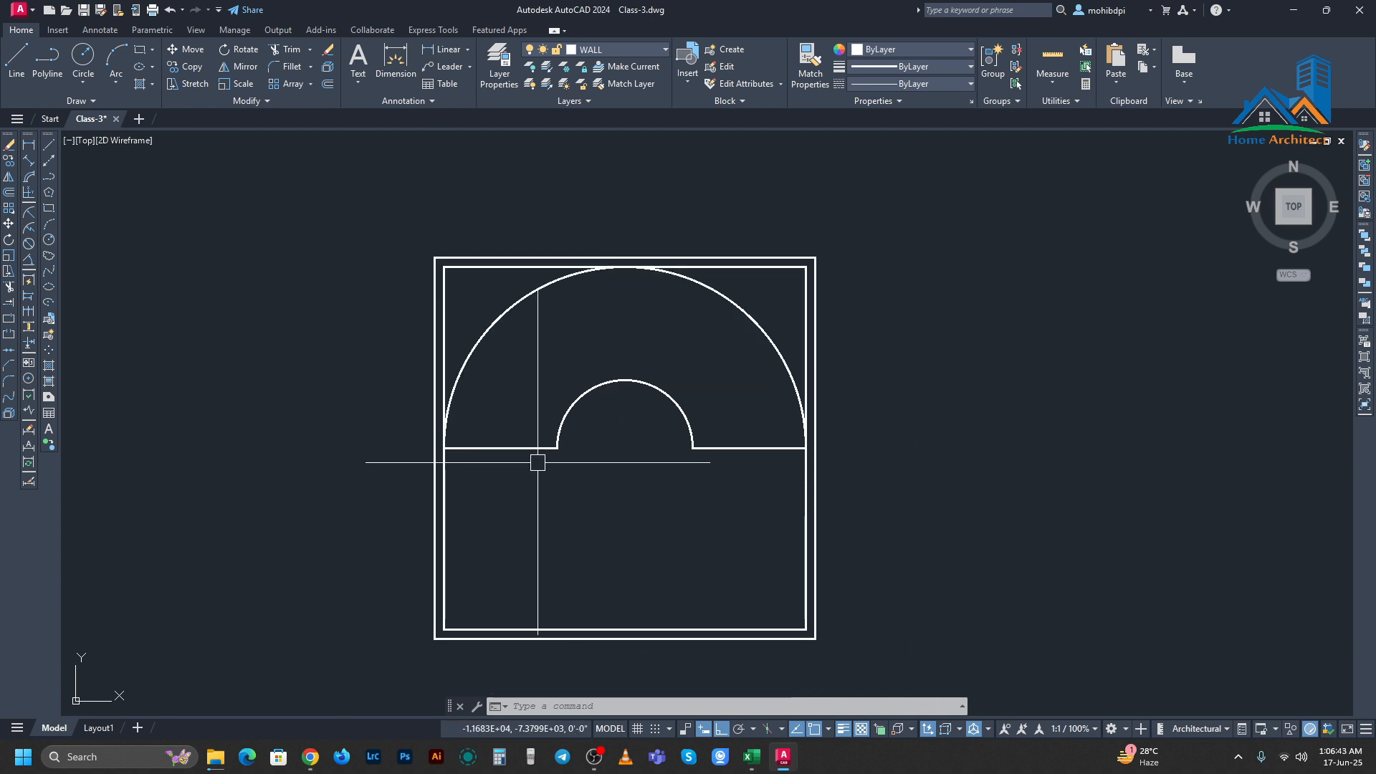
pyautogui.click(709, 449)
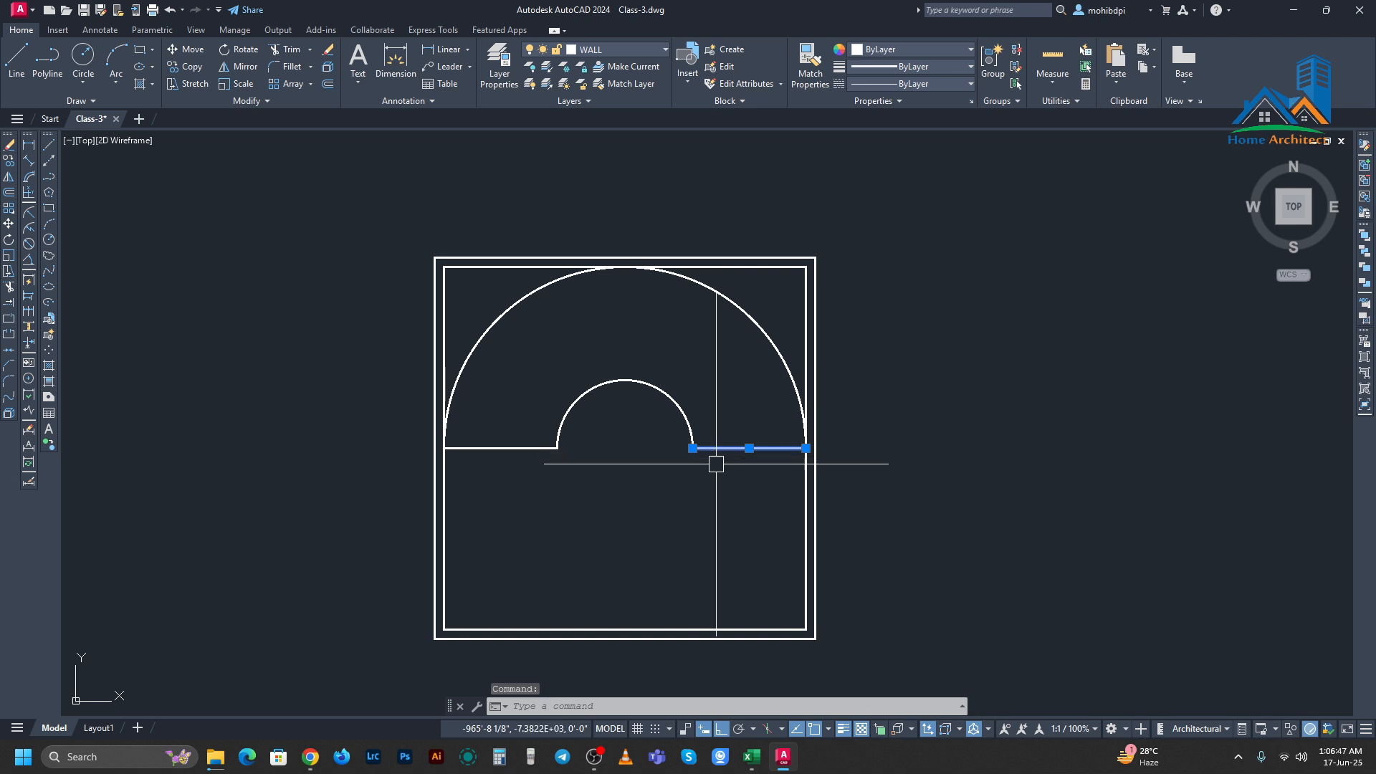
pyautogui.click(507, 449)
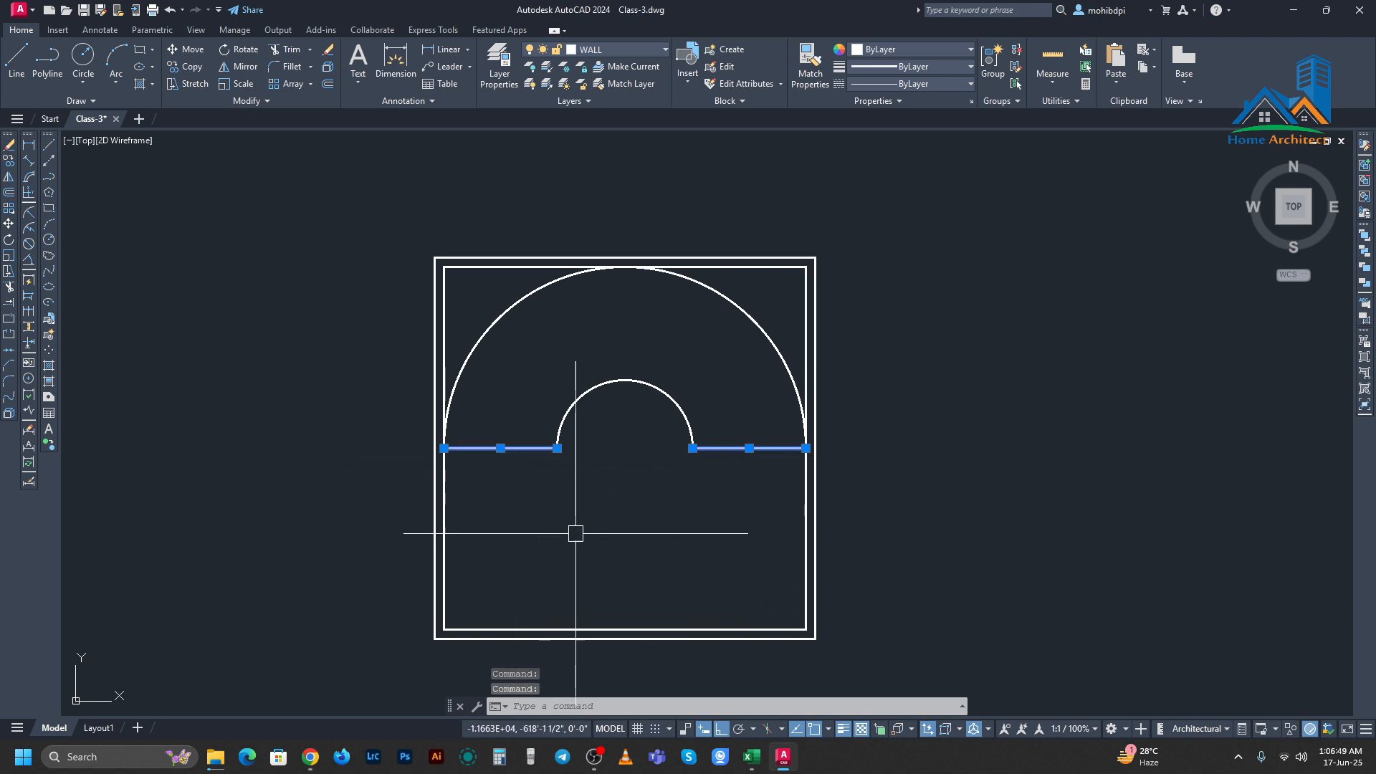
pyautogui.press('Escape')
pyautogui.scroll(-4, 674, 502)
pyautogui.scroll(4, 692, 497)
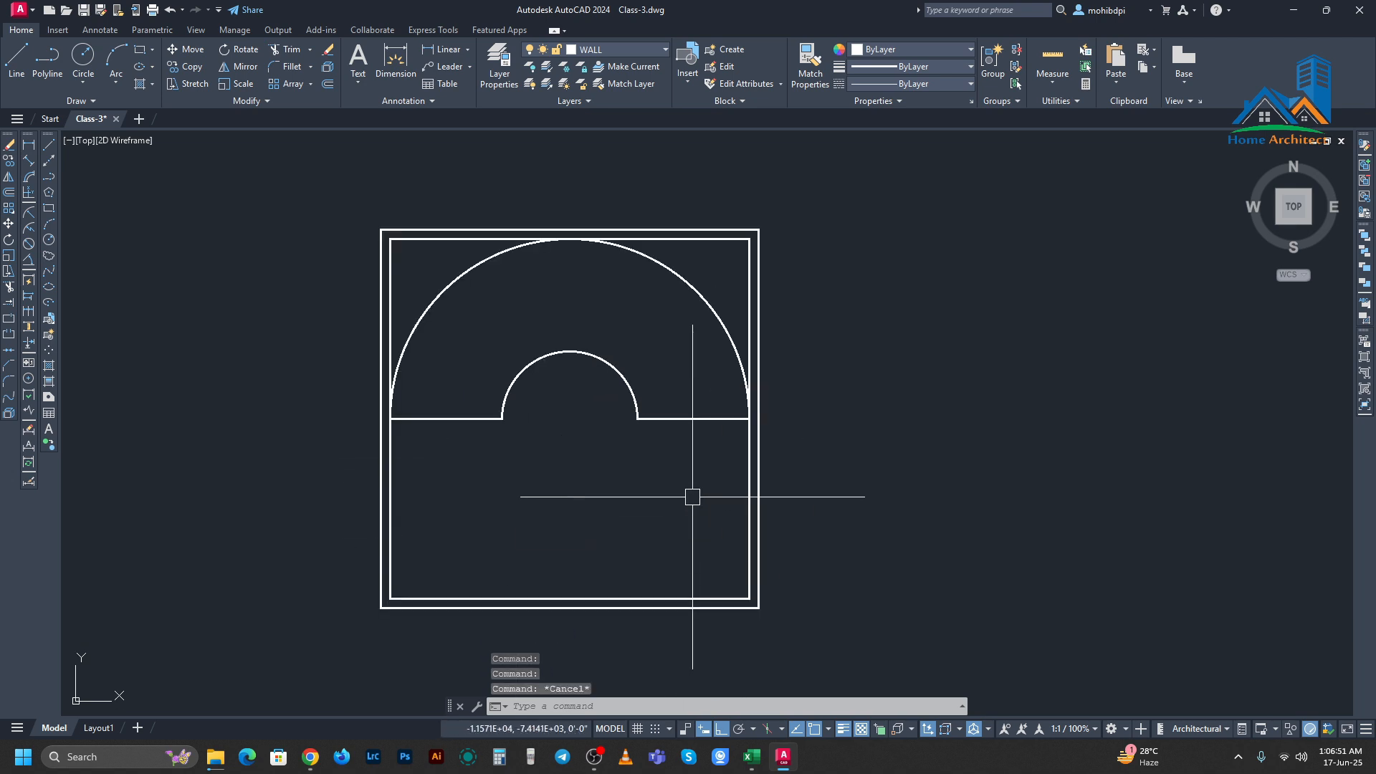
# Step: Offset the two base lines of the semicircular band downward twice at 12" spacing, on both sides of the room
pyautogui.write('o')
pyautogui.press('Return')
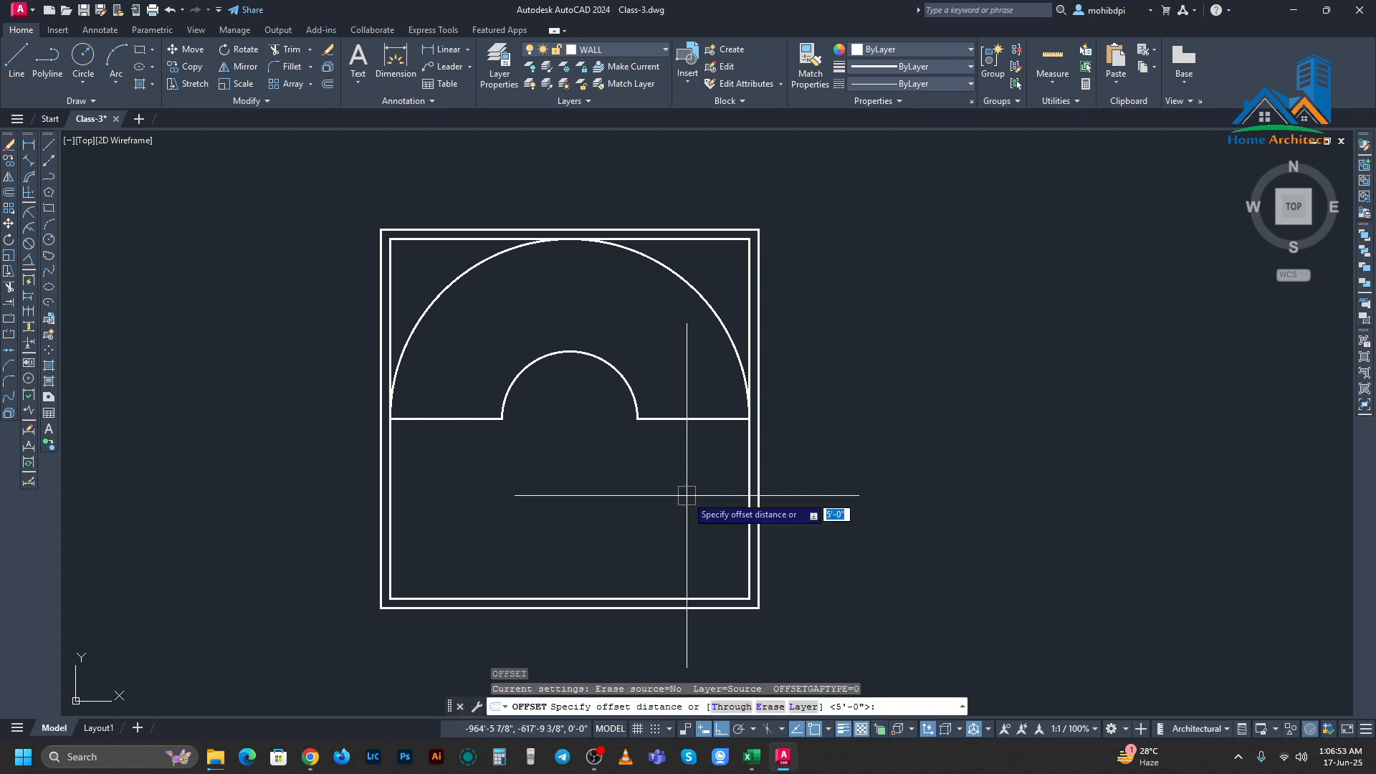
pyautogui.write('12')
pyautogui.press('Return')
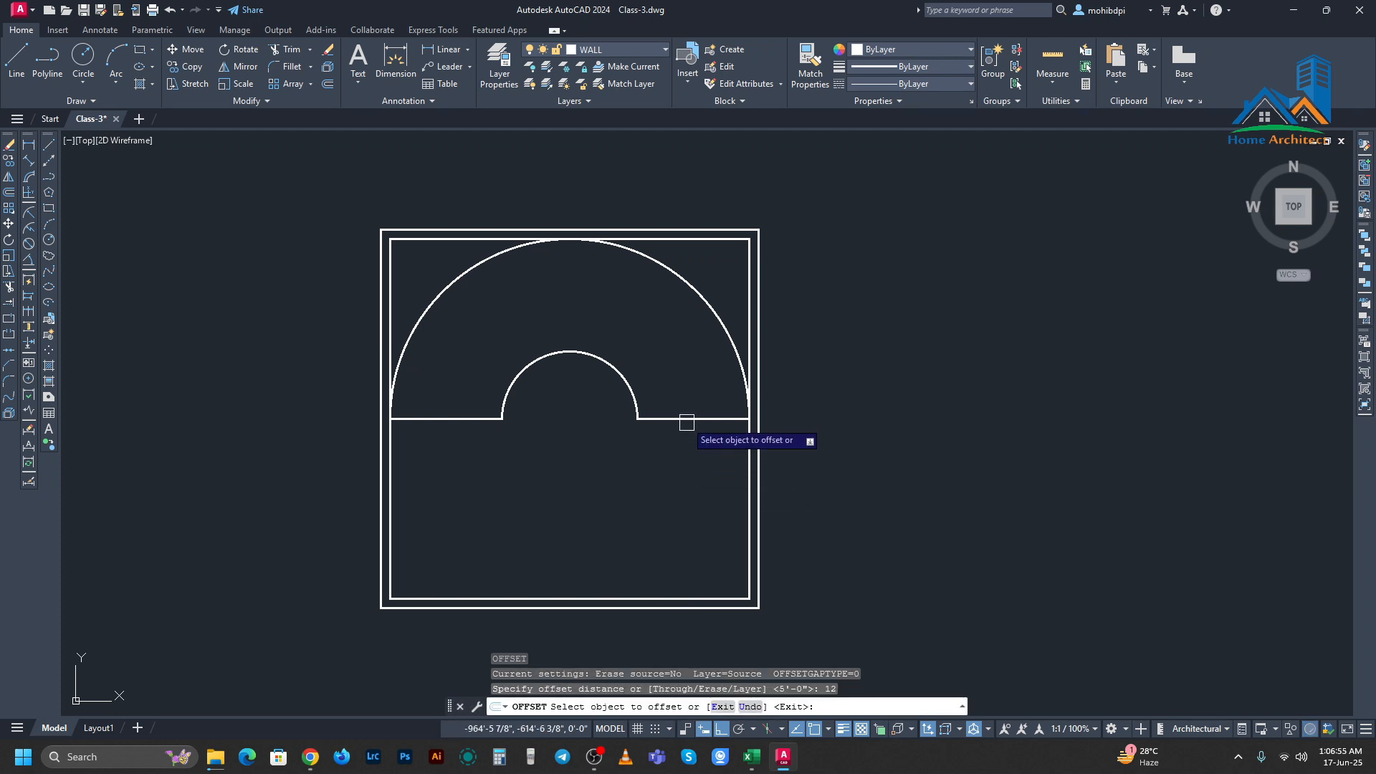
pyautogui.click(685, 419)
pyautogui.click(683, 482)
pyautogui.click(458, 423)
pyautogui.click(458, 473)
pyautogui.click(461, 443)
pyautogui.click(538, 481)
pyautogui.press('Escape')
pyautogui.press('Escape')
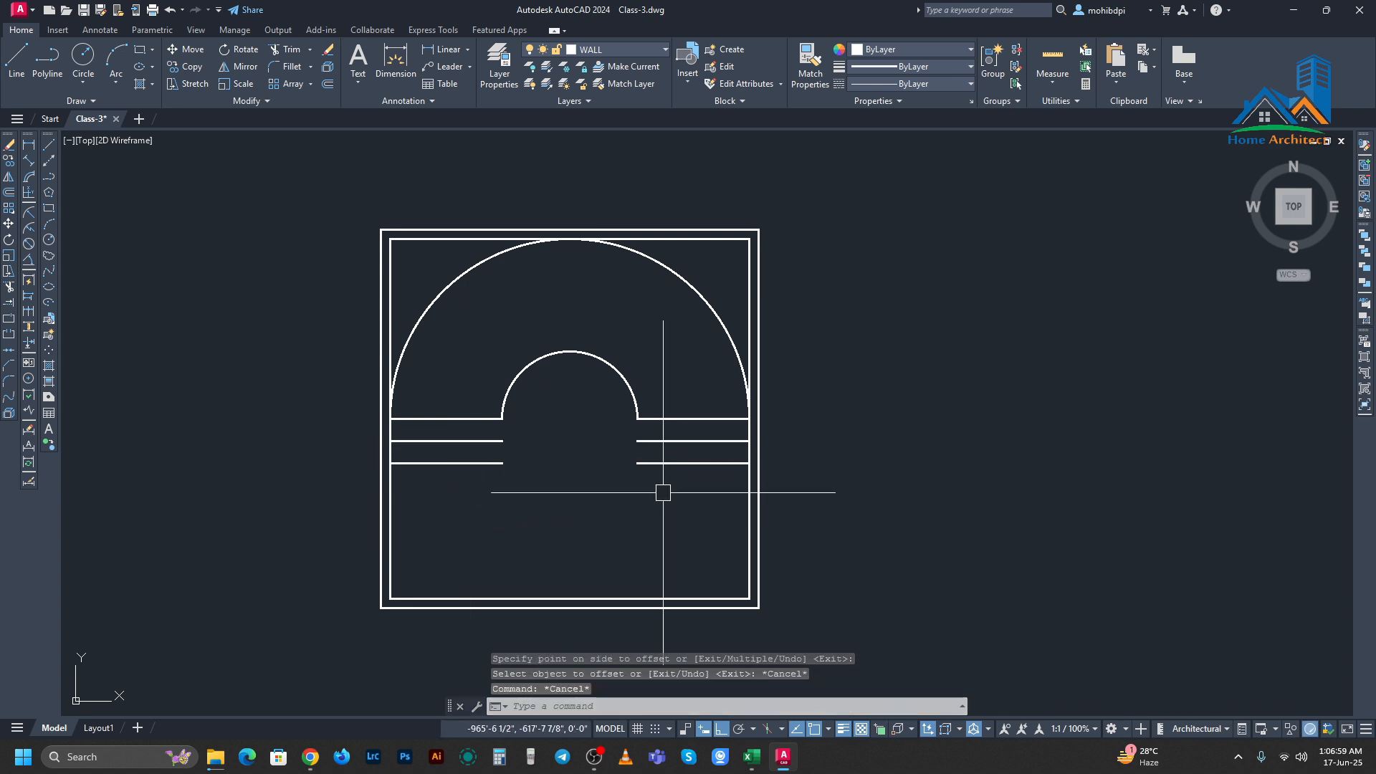
# Step: Draw vertical lines connecting the inner ends of the three parallel lines on each side, starting from the inner arc's endpoints
pyautogui.write('l')
pyautogui.press('Return')
pyautogui.click(502, 419)
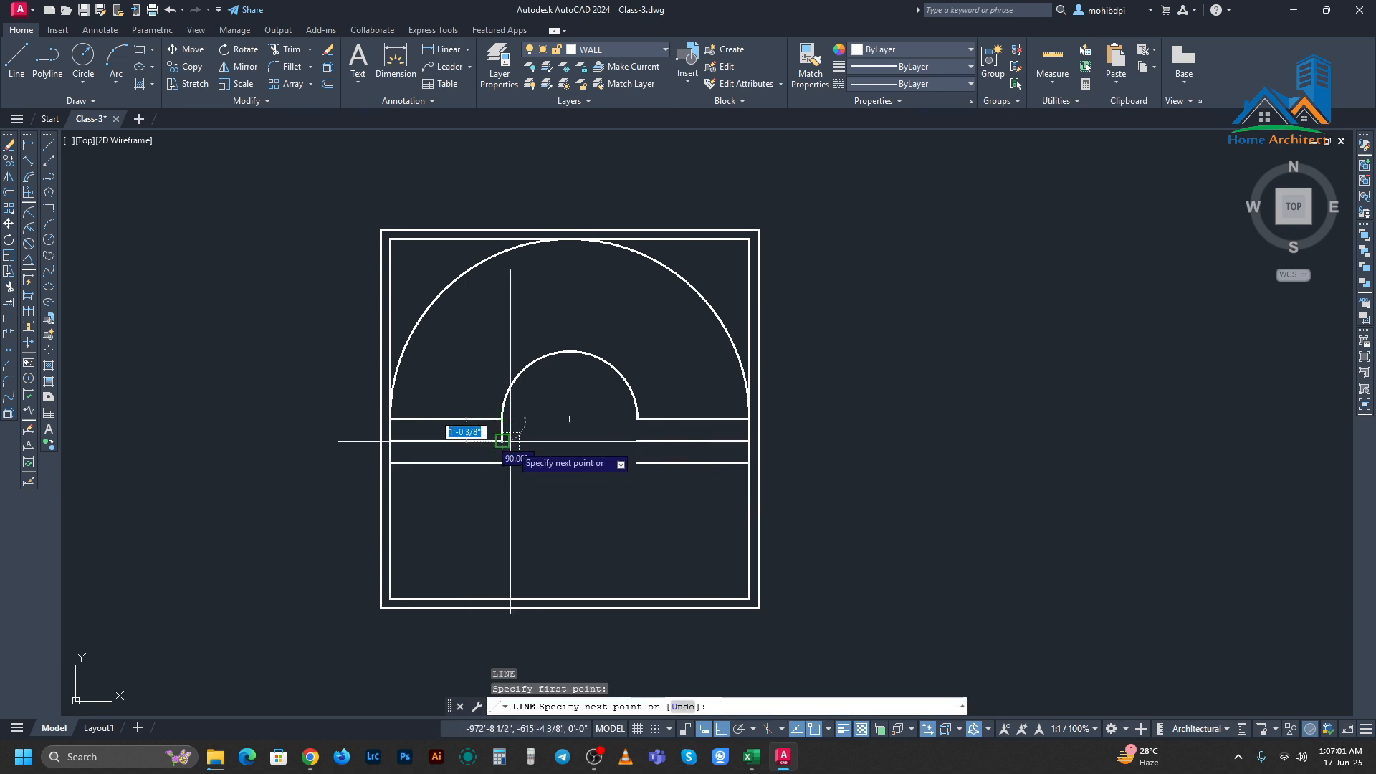
pyautogui.click(501, 463)
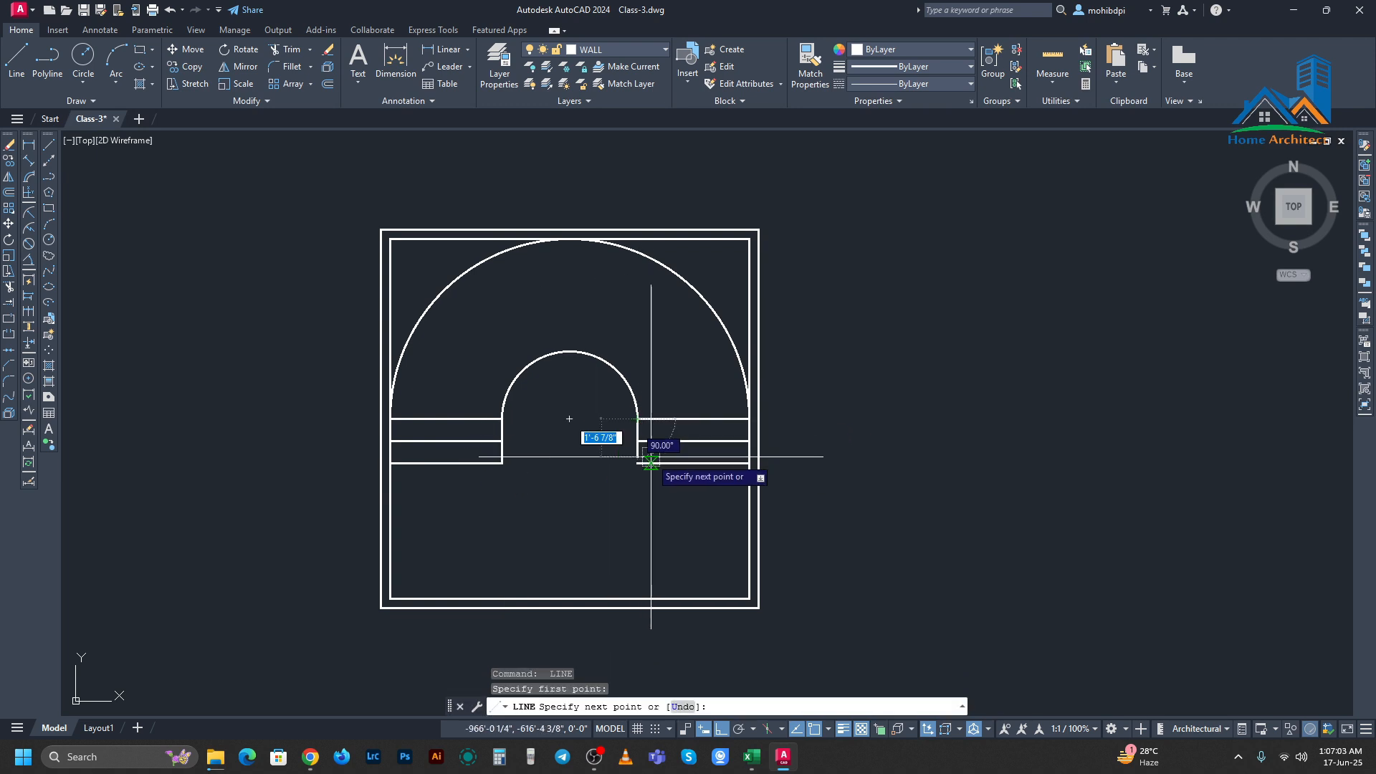
pyautogui.press('Escape')
pyautogui.moveTo(655, 428); pyautogui.dragTo(678, 481, button='middle')
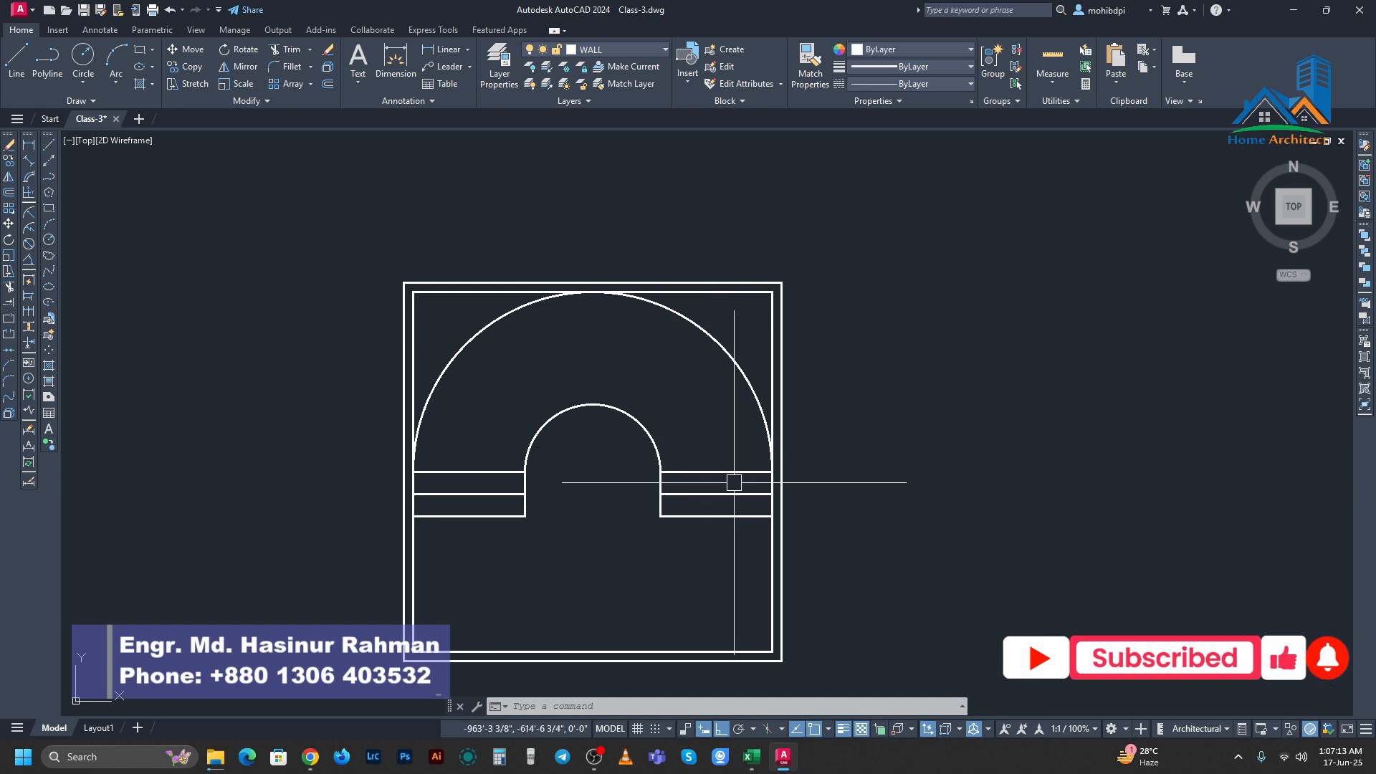
pyautogui.scroll(2, 709, 498)
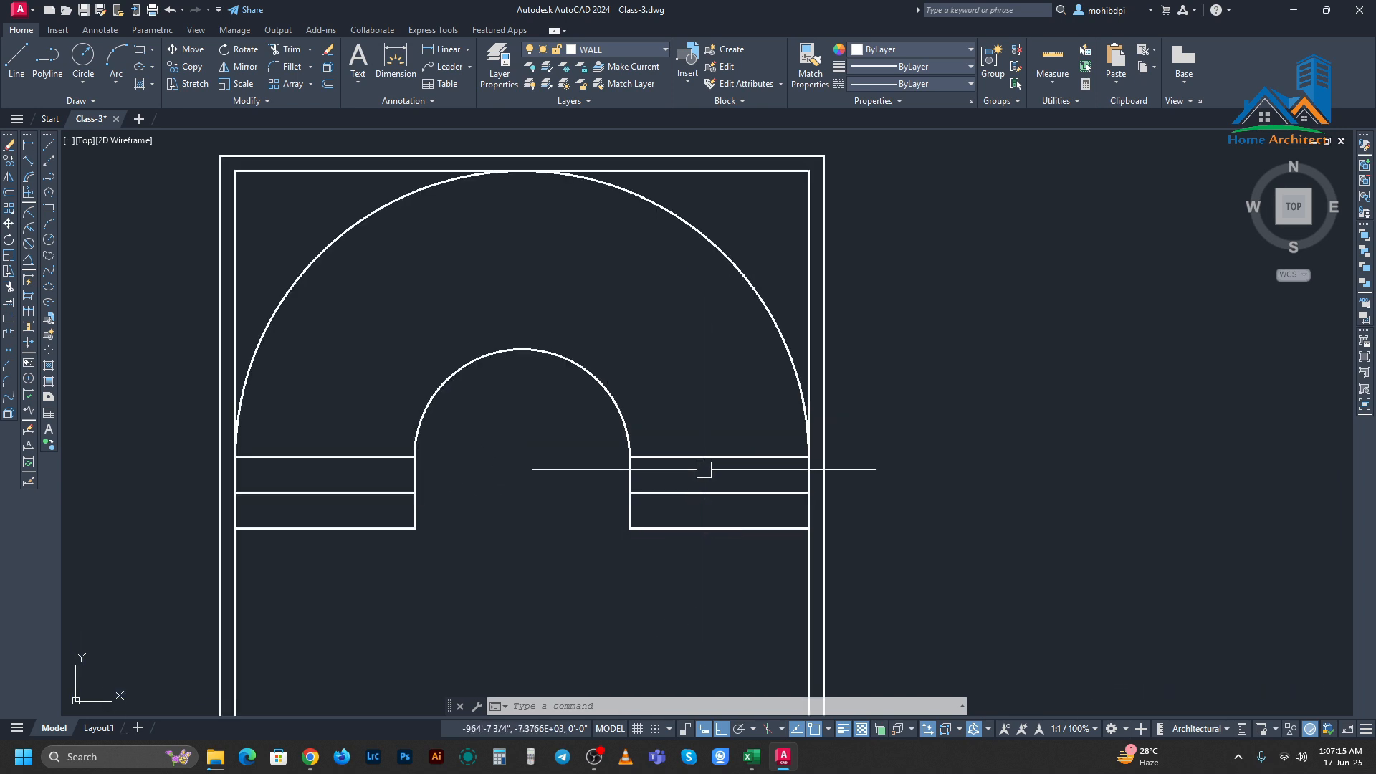
pyautogui.scroll(2, 728, 492)
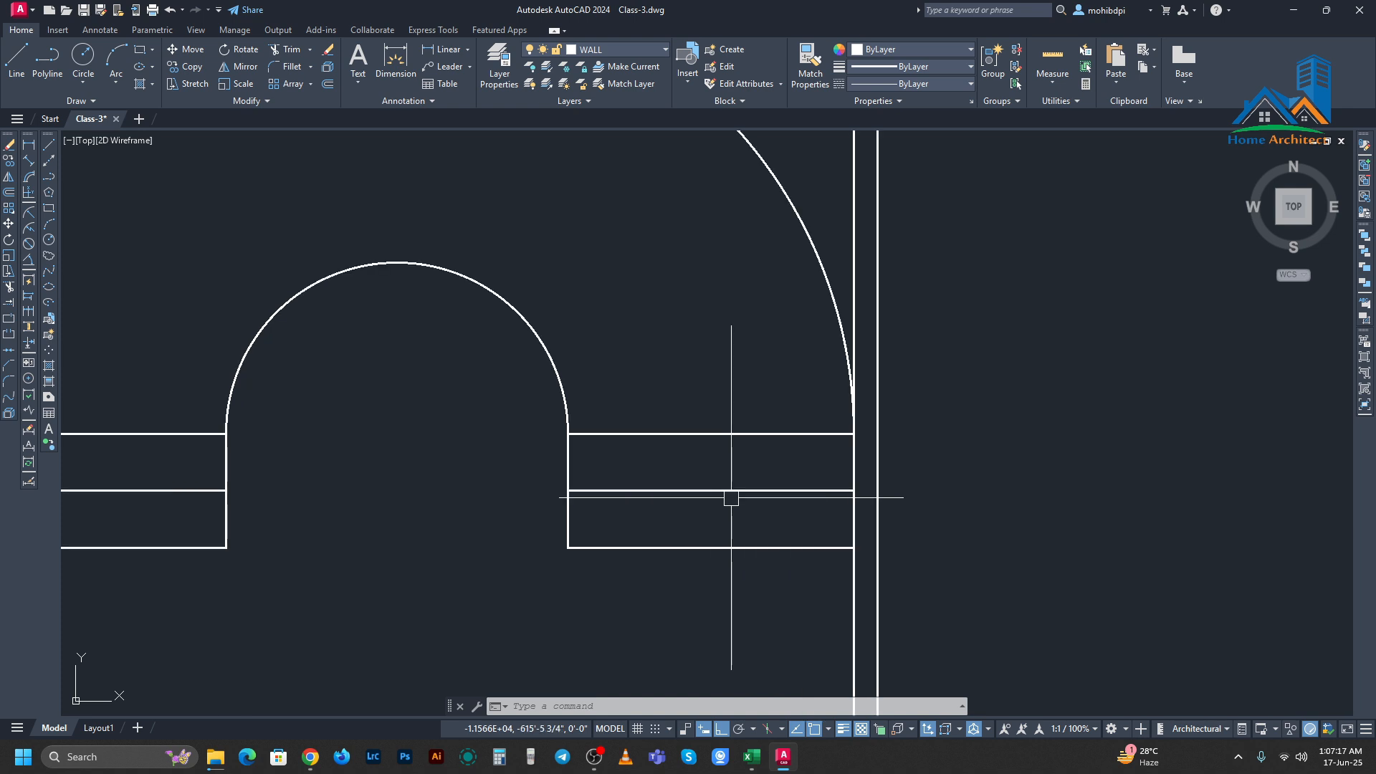
pyautogui.scroll(1, 716, 485)
pyautogui.moveTo(666, 457); pyautogui.dragTo(699, 449, button='middle')
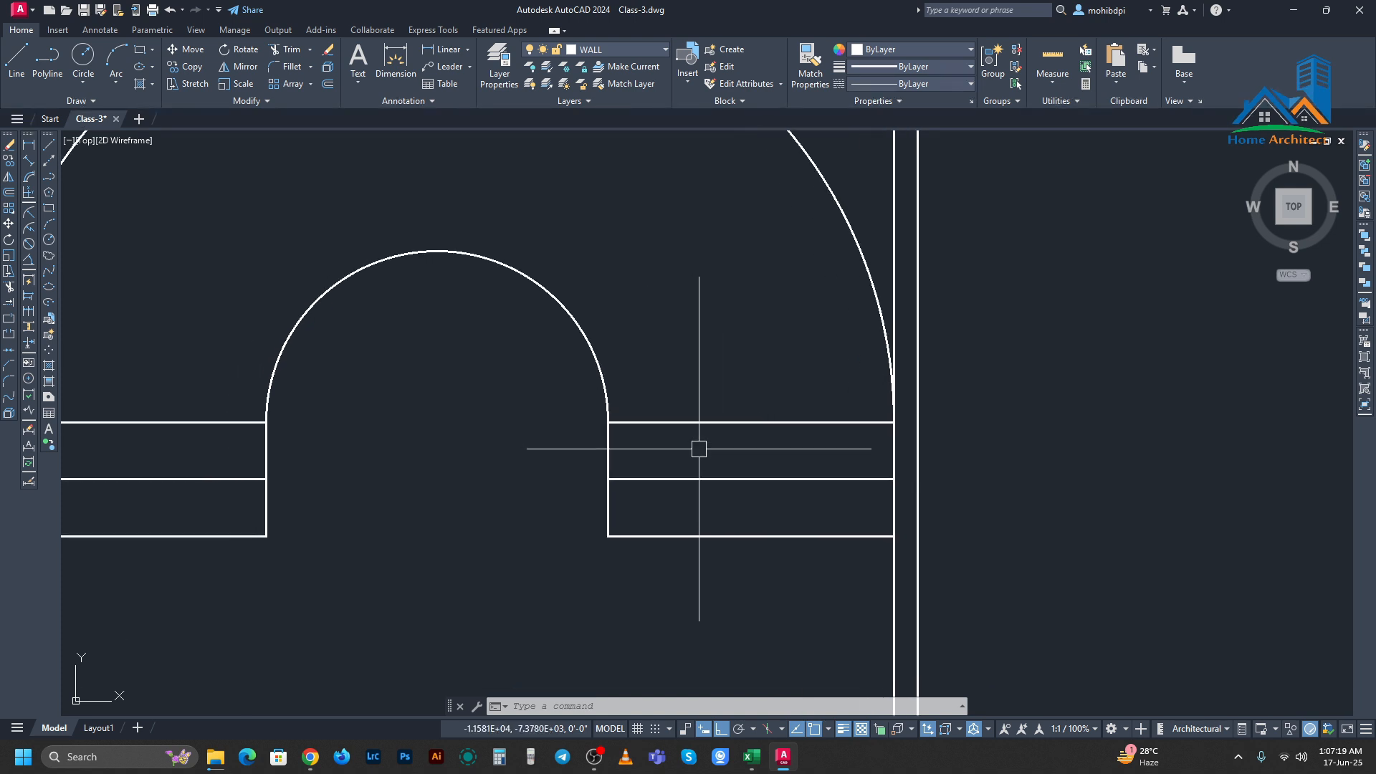
pyautogui.scroll(-2, 698, 448)
pyautogui.press('Escape')
pyautogui.press('Escape')
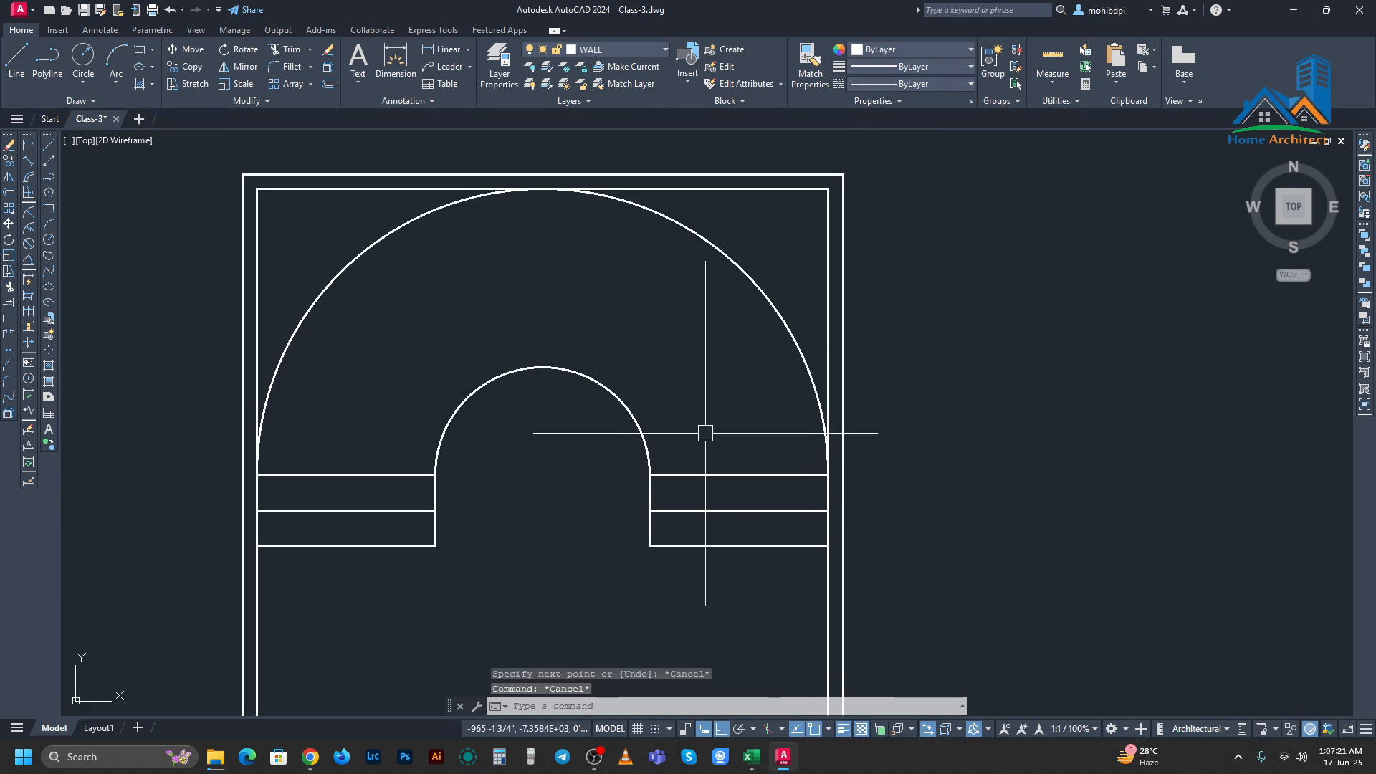
pyautogui.moveTo(705, 433); pyautogui.dragTo(726, 482, button='middle')
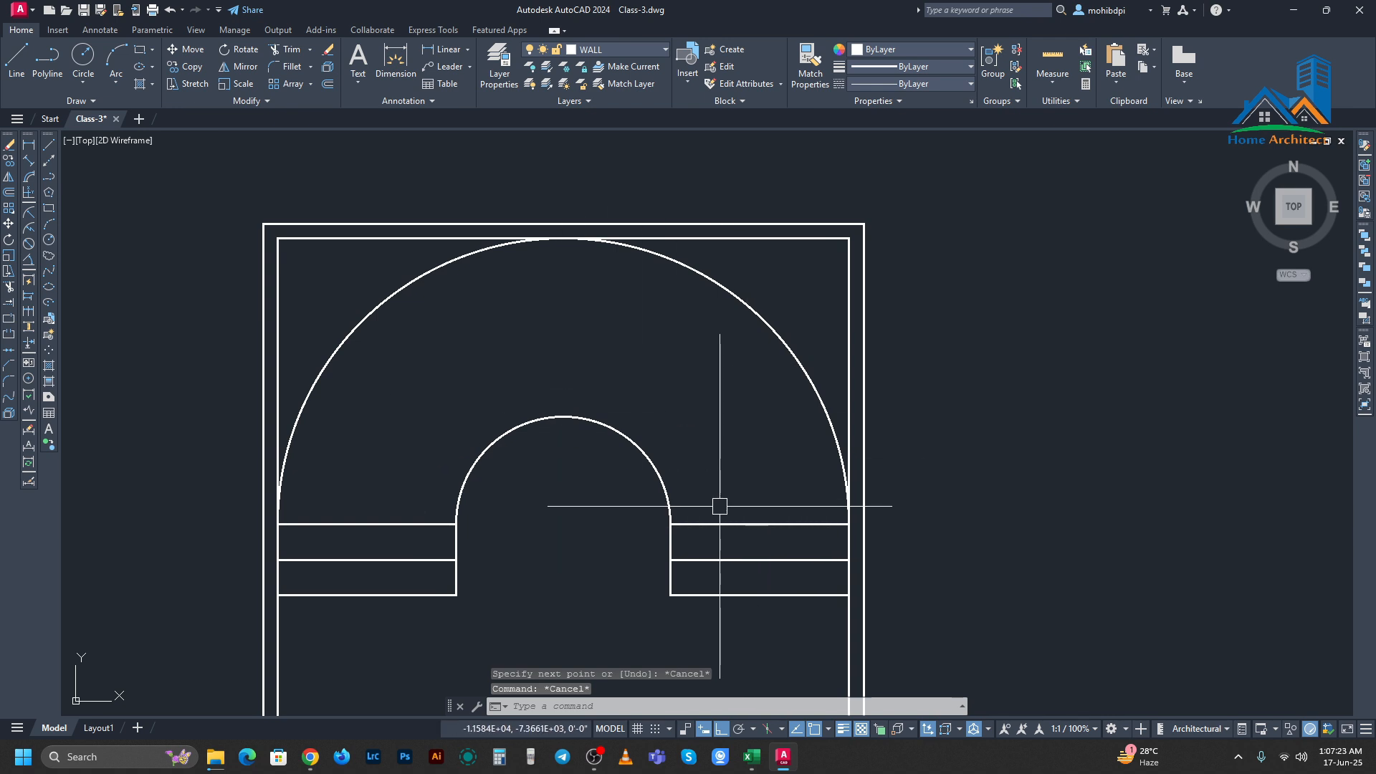
pyautogui.scroll(-2, 725, 524)
pyautogui.moveTo(725, 509); pyautogui.dragTo(726, 447, button='middle')
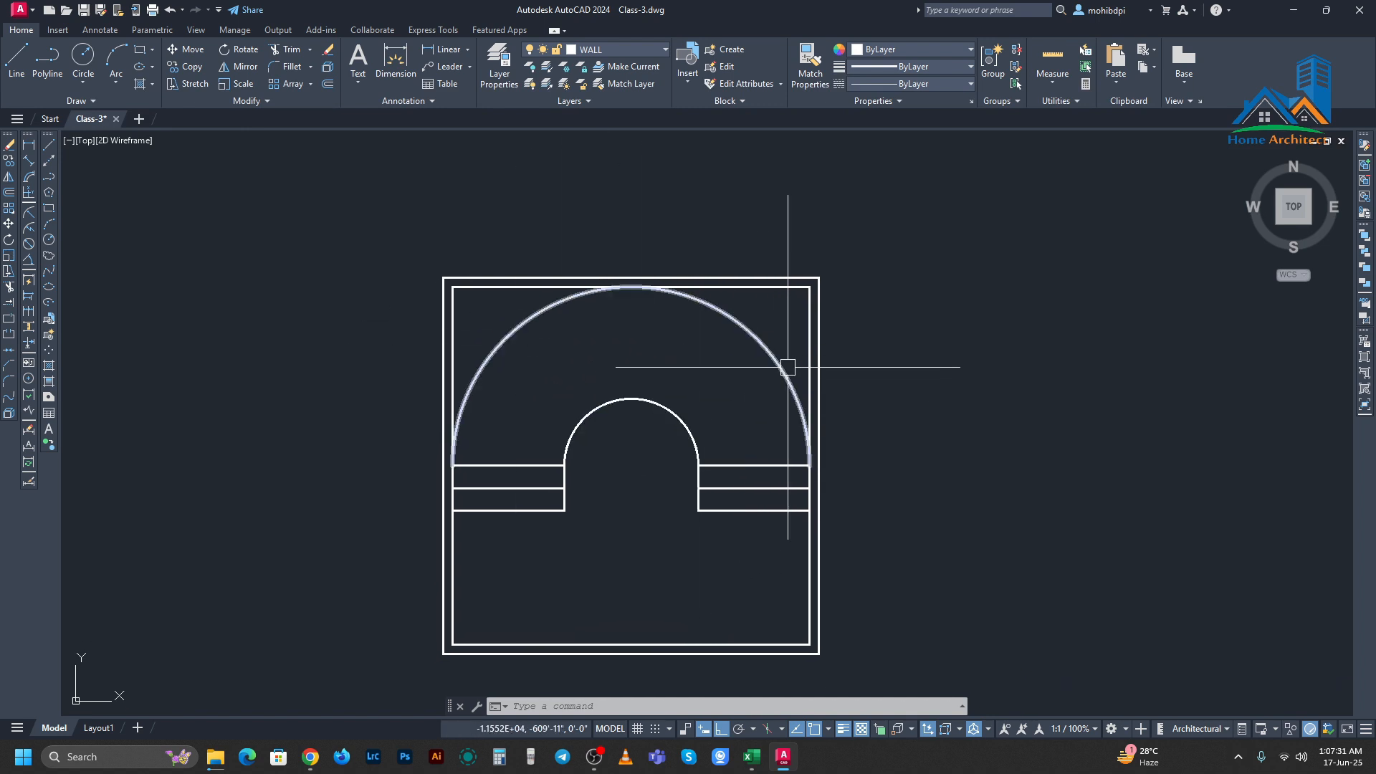
pyautogui.moveTo(677, 395)
pyautogui.mouseDown(button='middle')
pyautogui.moveTo(663, 400)
pyautogui.moveTo(631, 342)
pyautogui.mouseUp(button='middle')
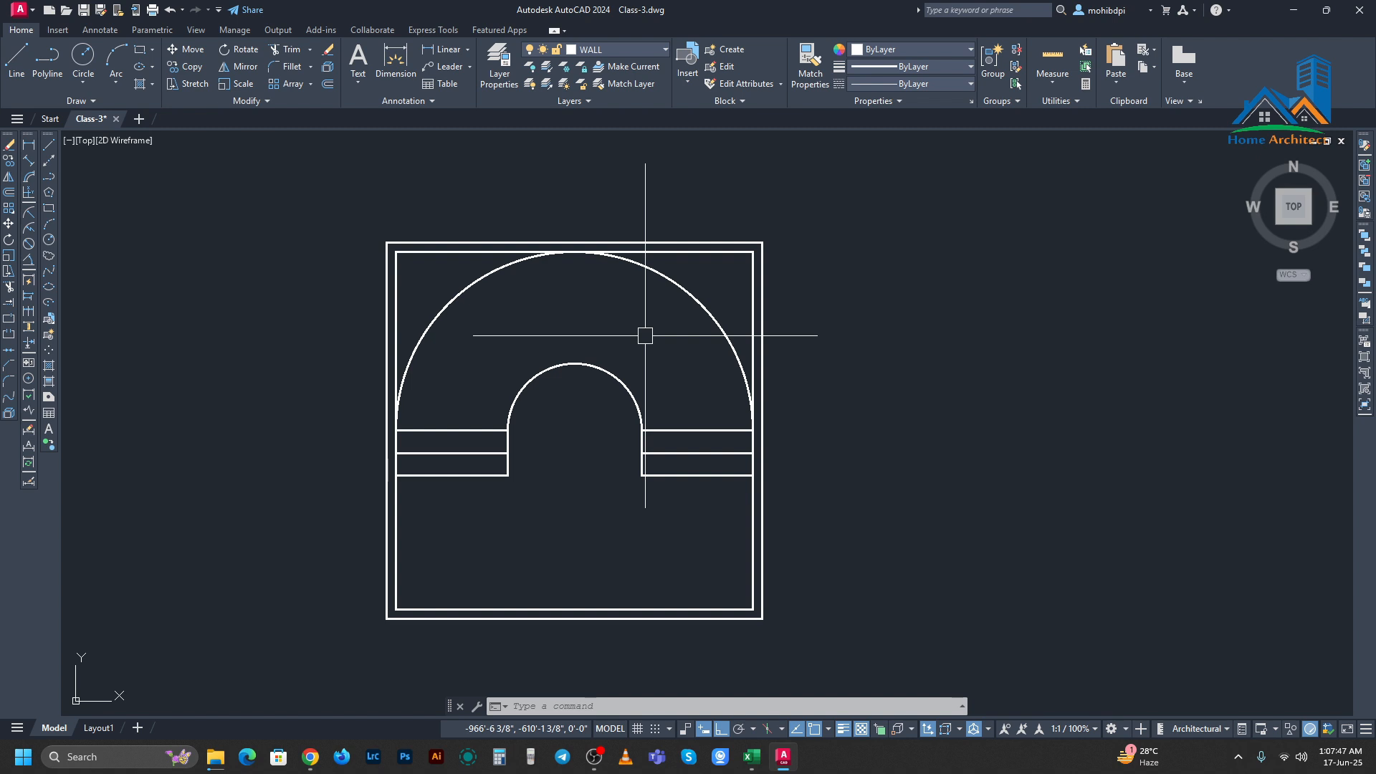
# Step: Create a polar array of the band's right base line around the common centre of the two arcs
pyautogui.write('AR')
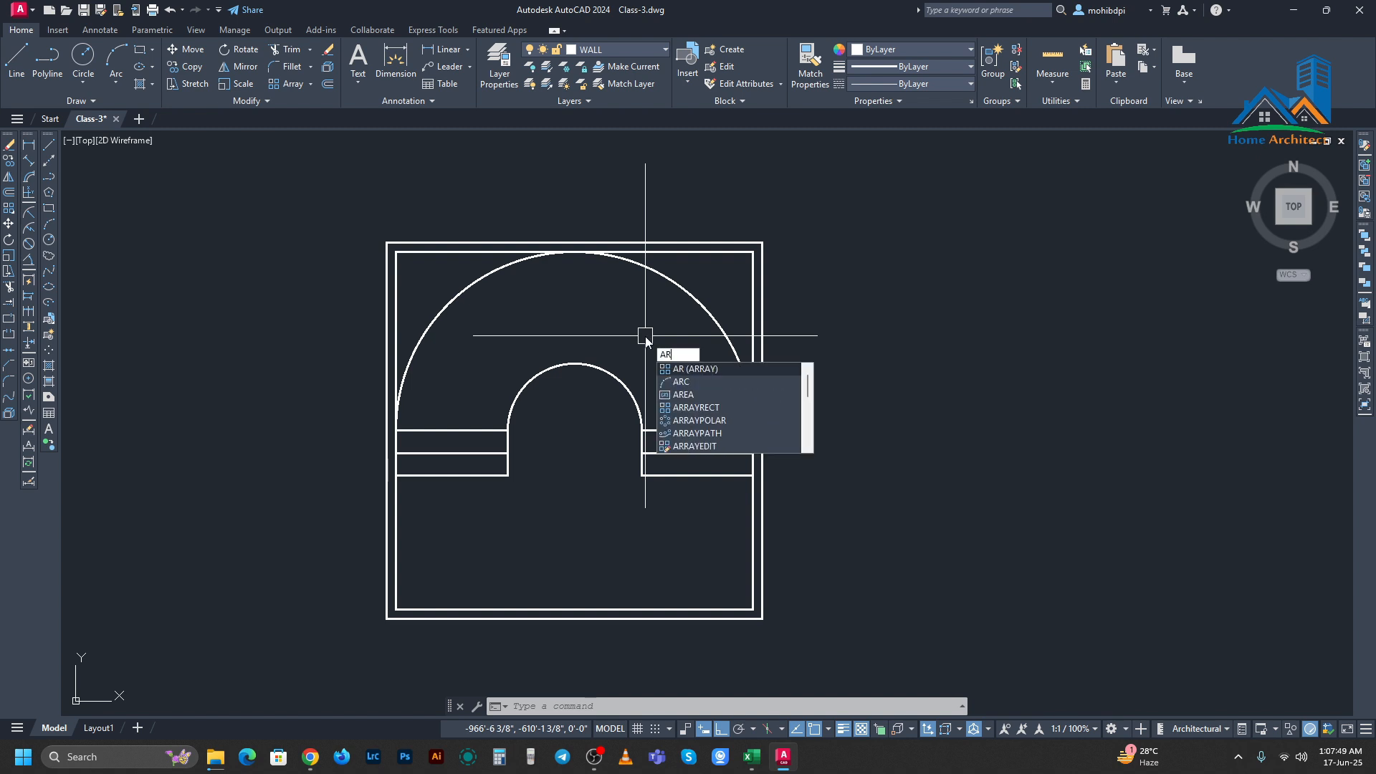
pyautogui.press('Return')
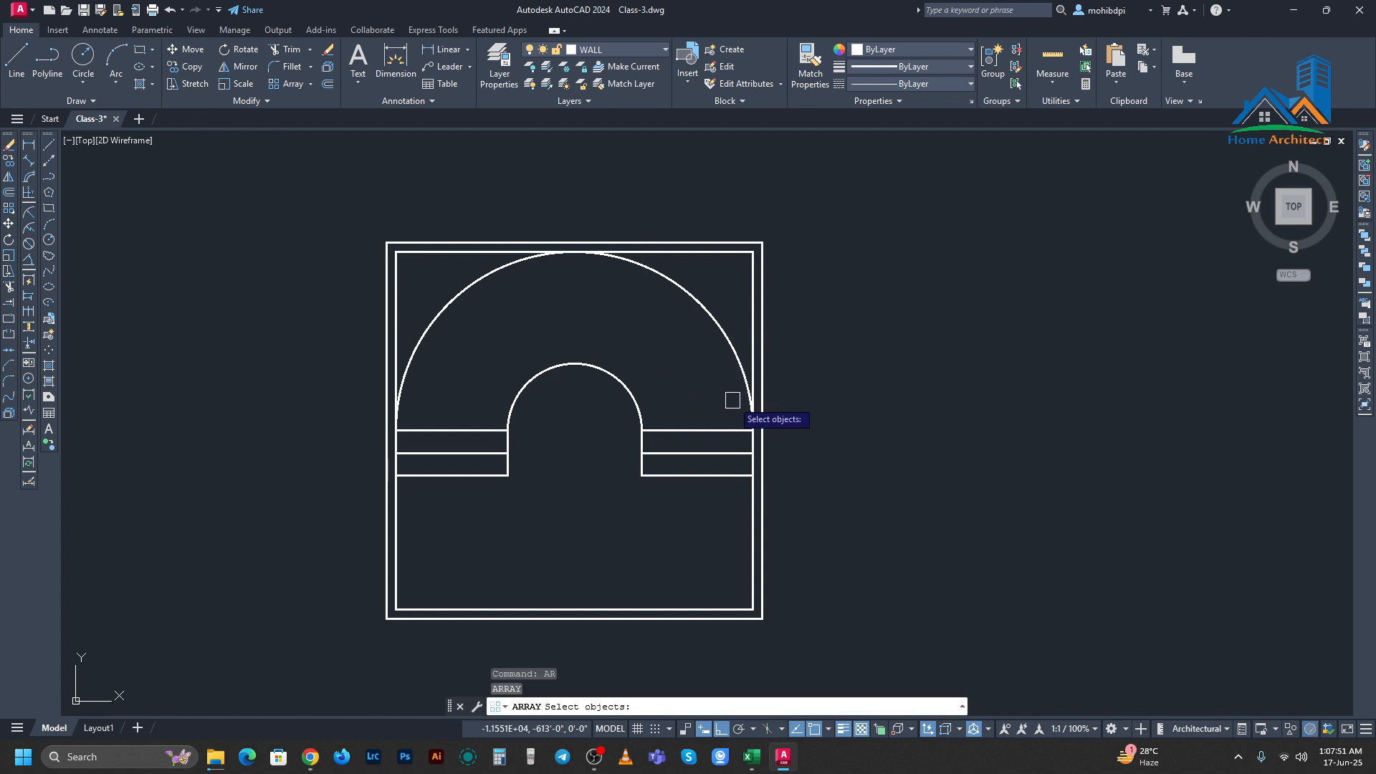
pyautogui.click(705, 427)
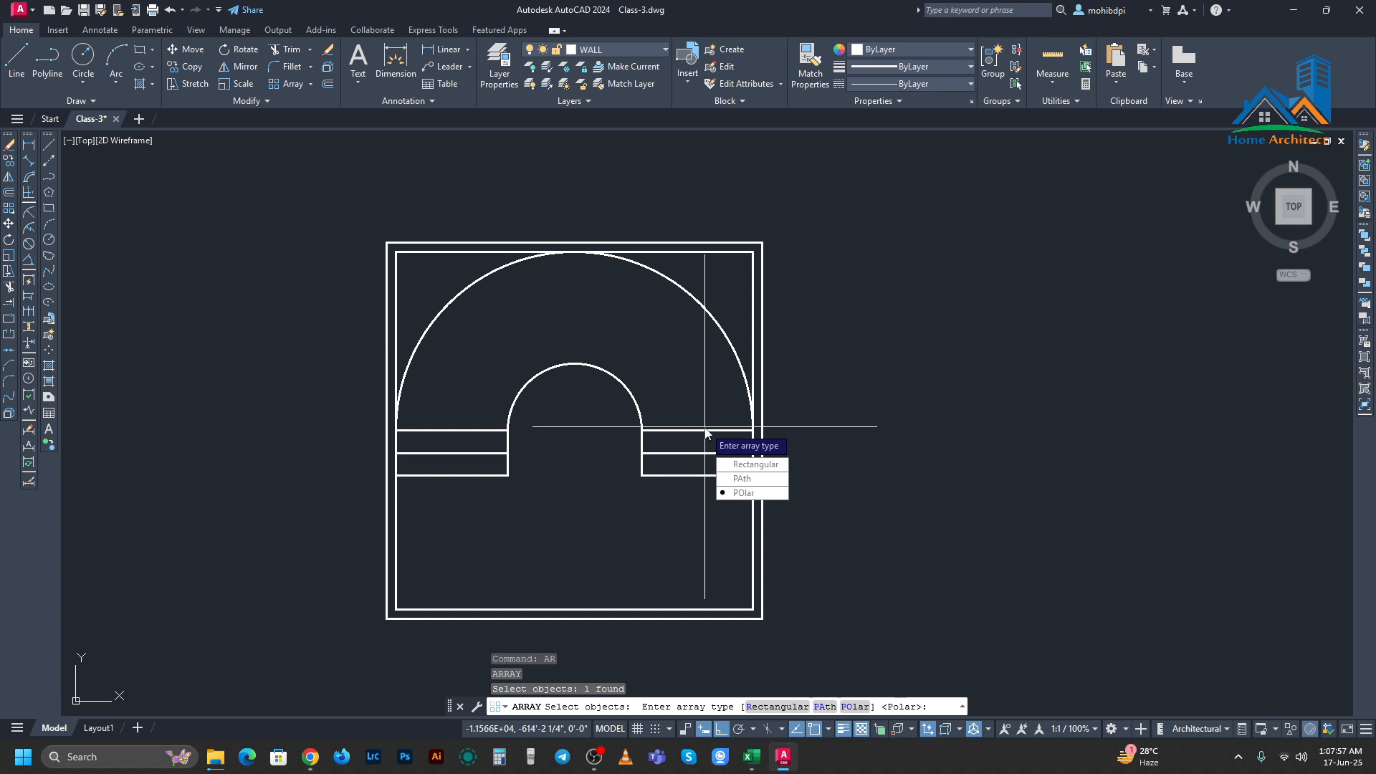
pyautogui.click(755, 493)
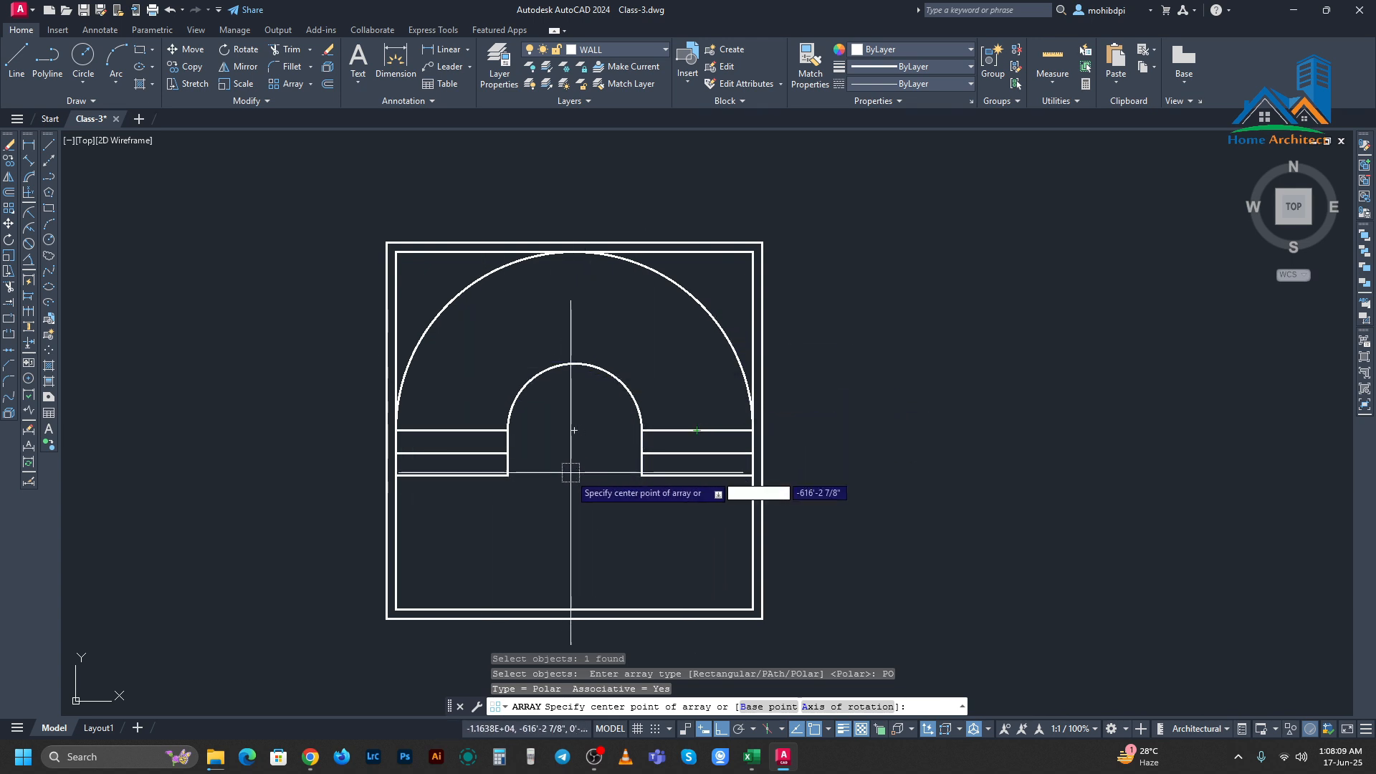
pyautogui.click(575, 430)
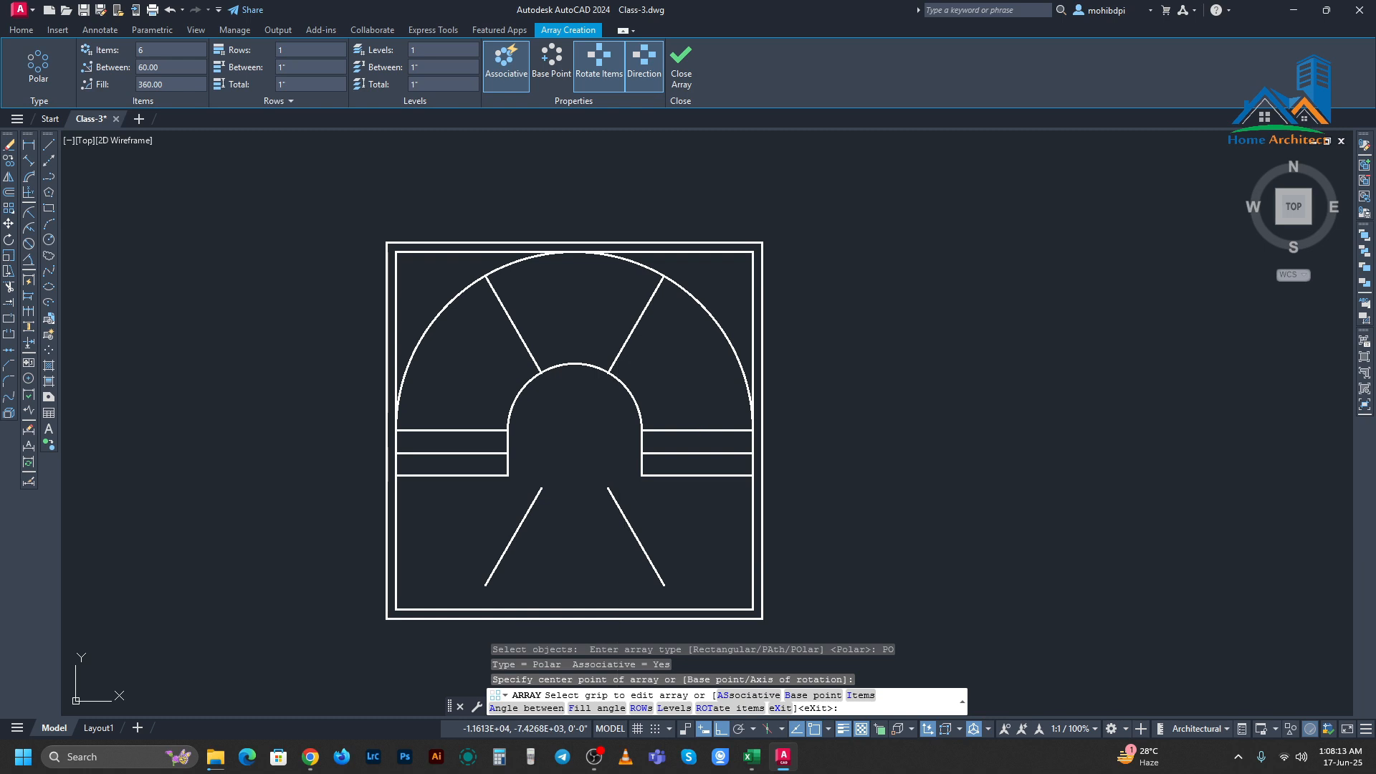
pyautogui.press('Escape')
pyautogui.moveTo(589, 387); pyautogui.dragTo(669, 298, button='middle')
pyautogui.click(674, 288)
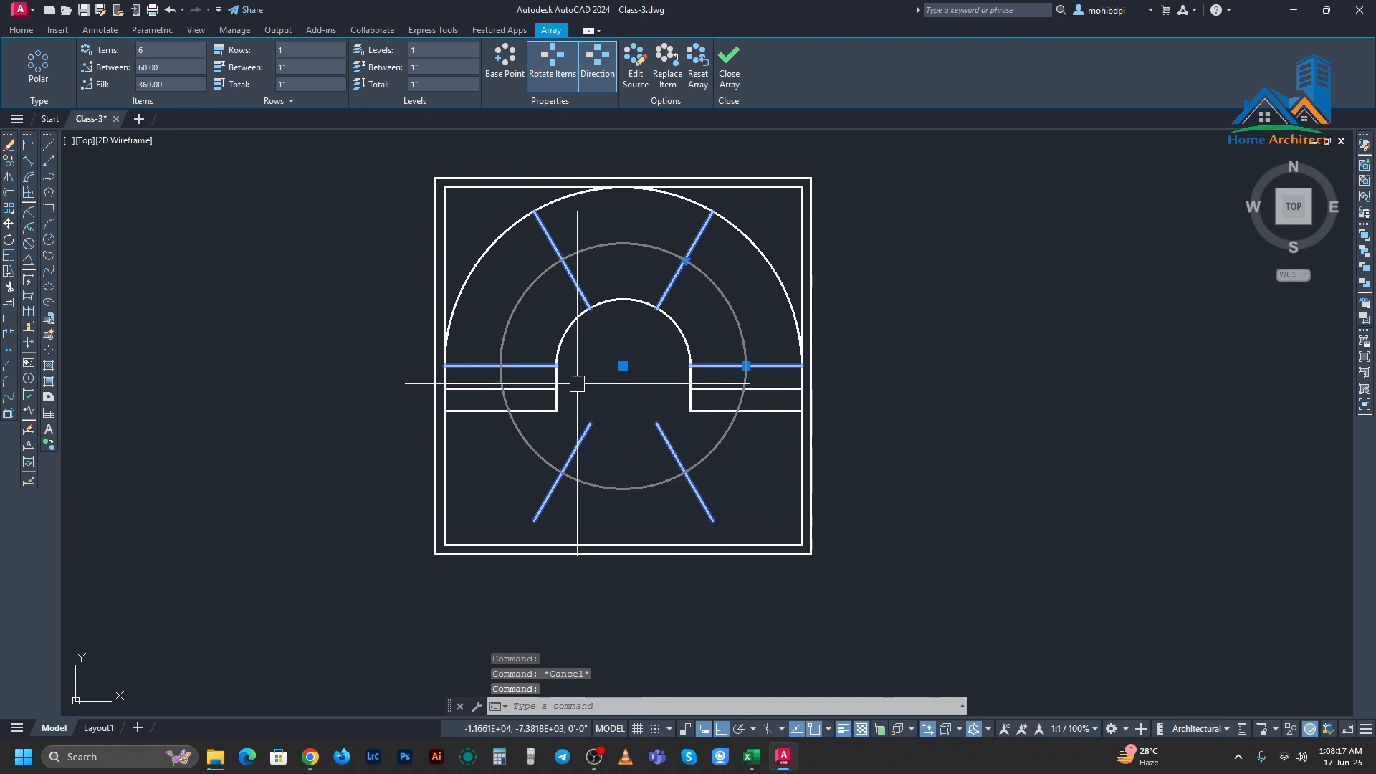
pyautogui.press('Escape')
pyautogui.click(680, 267)
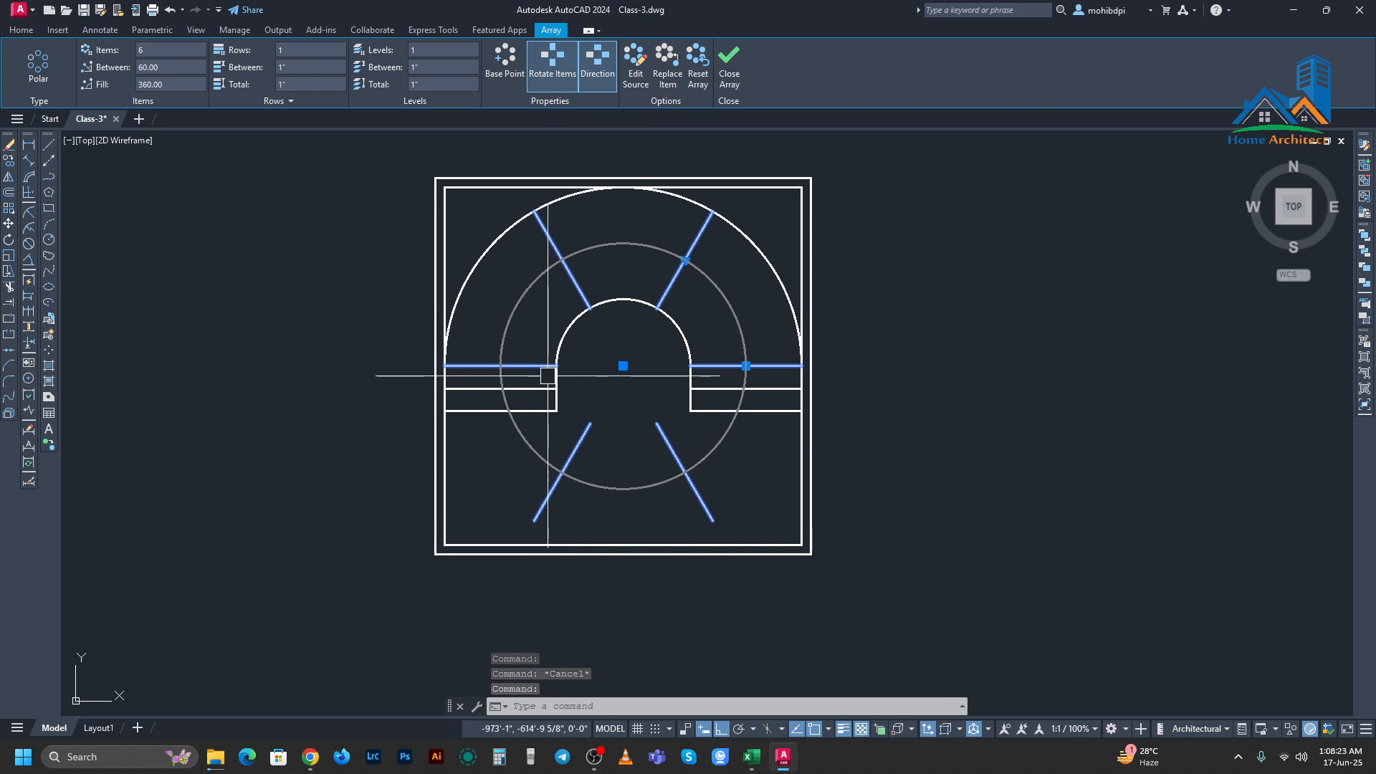
pyautogui.press('Escape')
# Step: Set the polar array's fill angle to 180 degrees so its lines spread only across the semicircular band
pyautogui.click(680, 282)
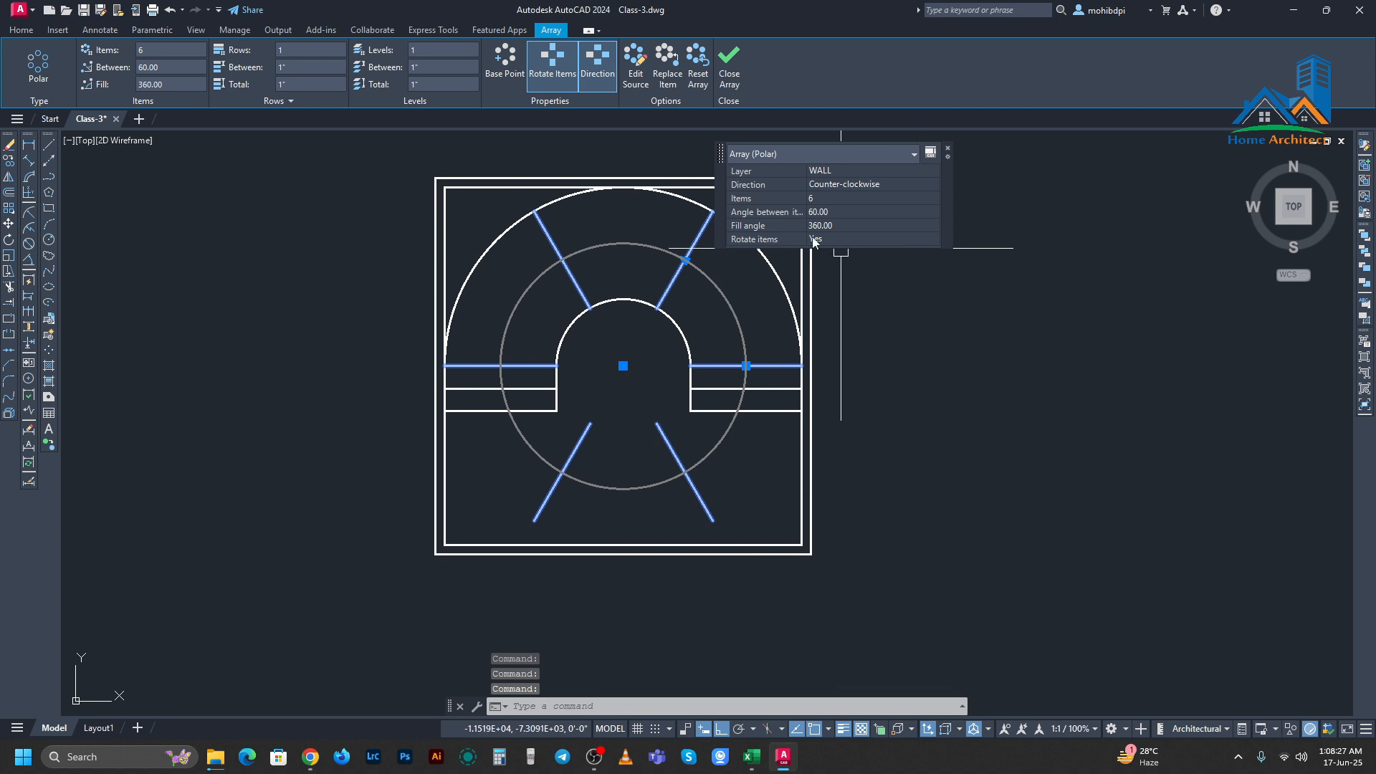
pyautogui.moveTo(743, 157); pyautogui.dragTo(859, 322)
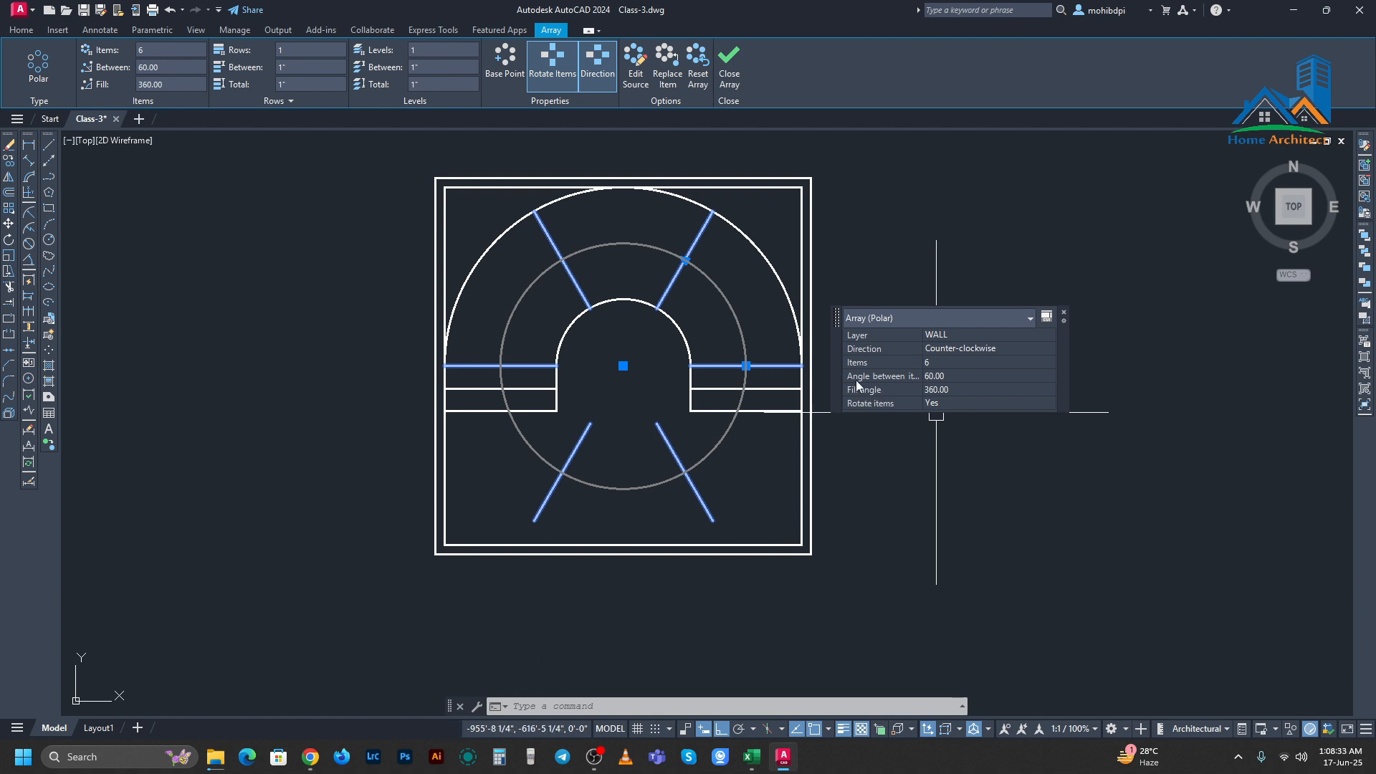
pyautogui.click(934, 390)
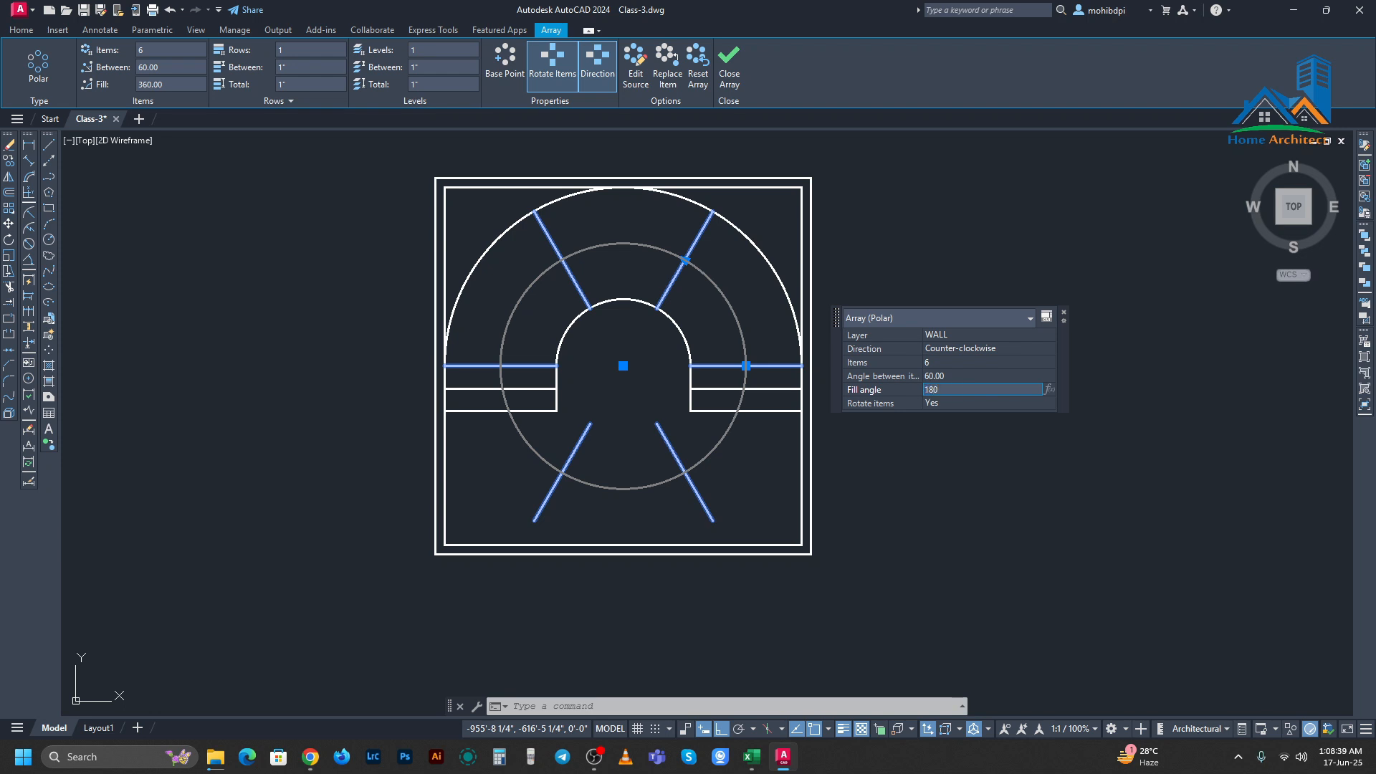
pyautogui.write('180')
pyautogui.press('Return')
pyautogui.click(939, 363)
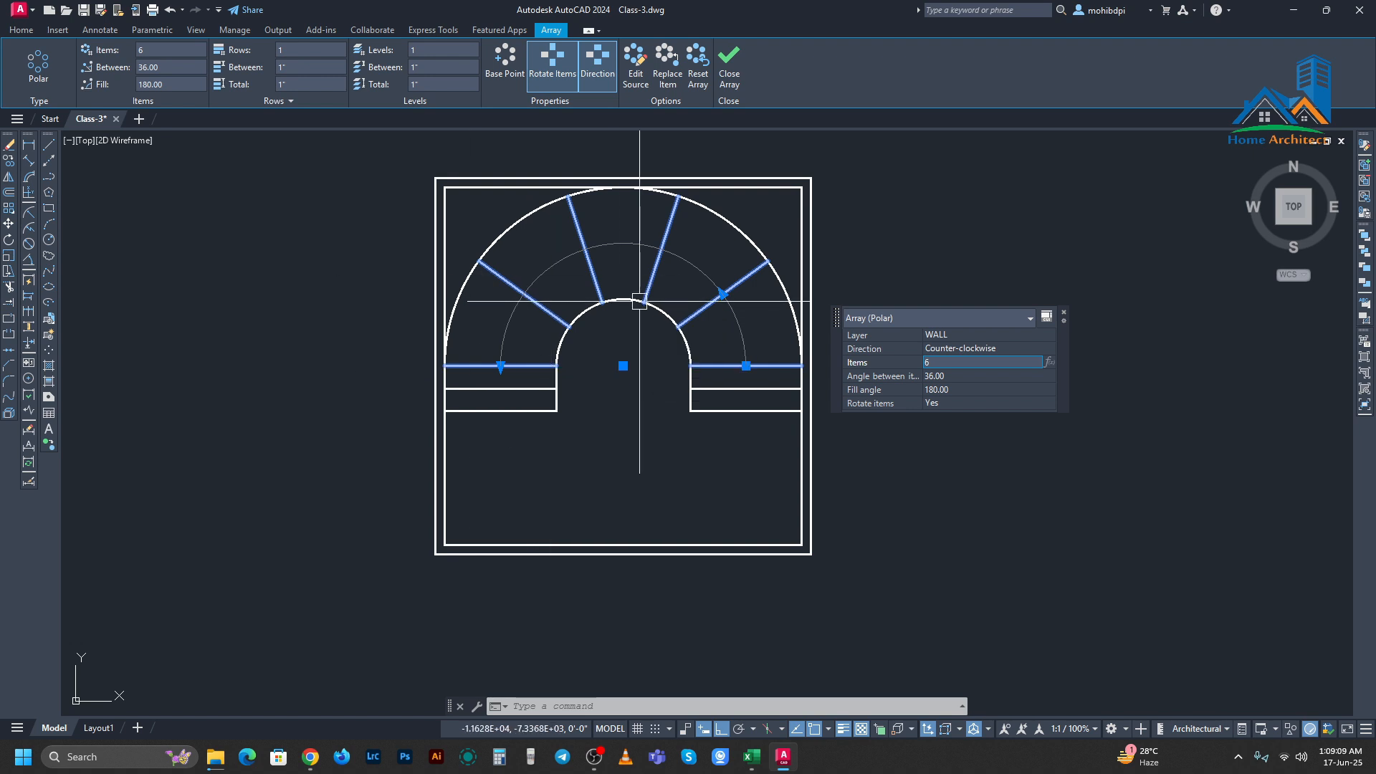
pyautogui.click(667, 445)
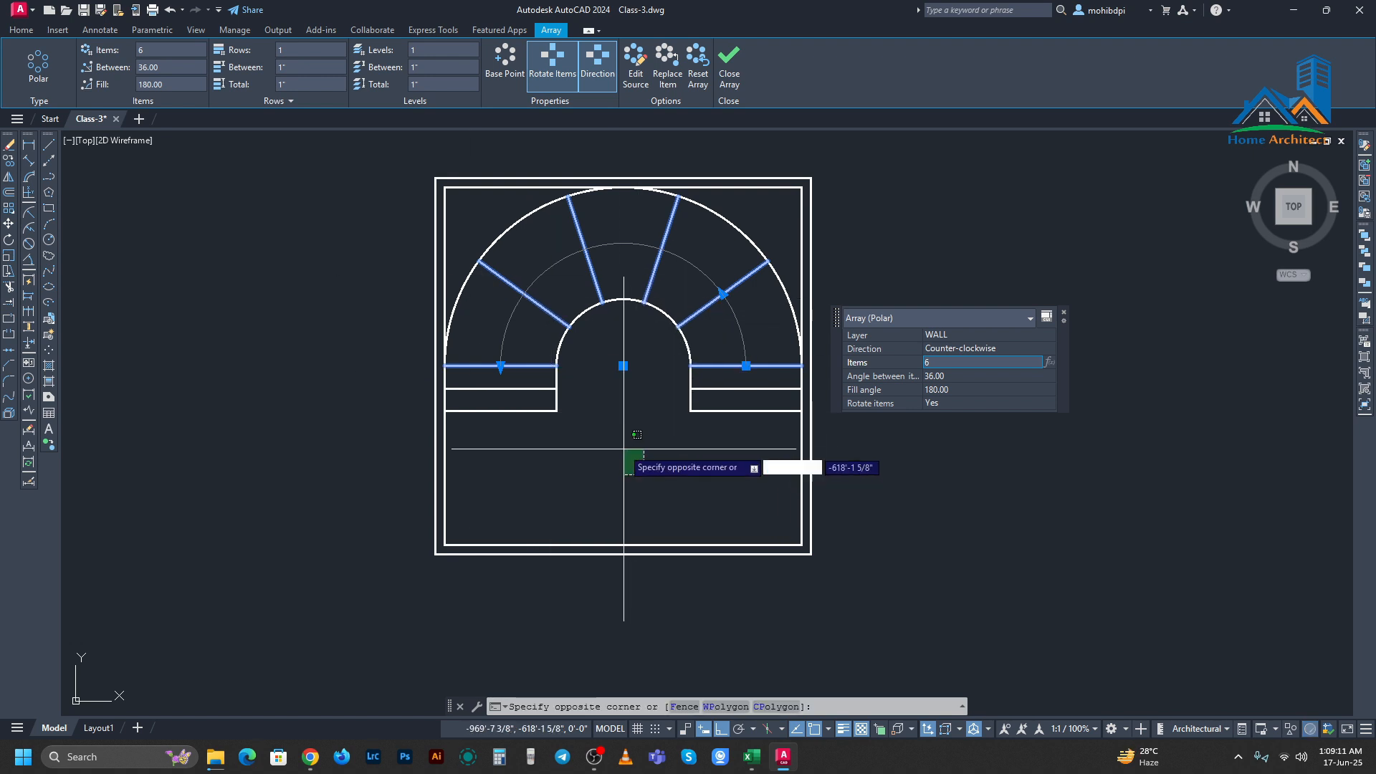
pyautogui.press('Escape')
pyautogui.press('Escape')
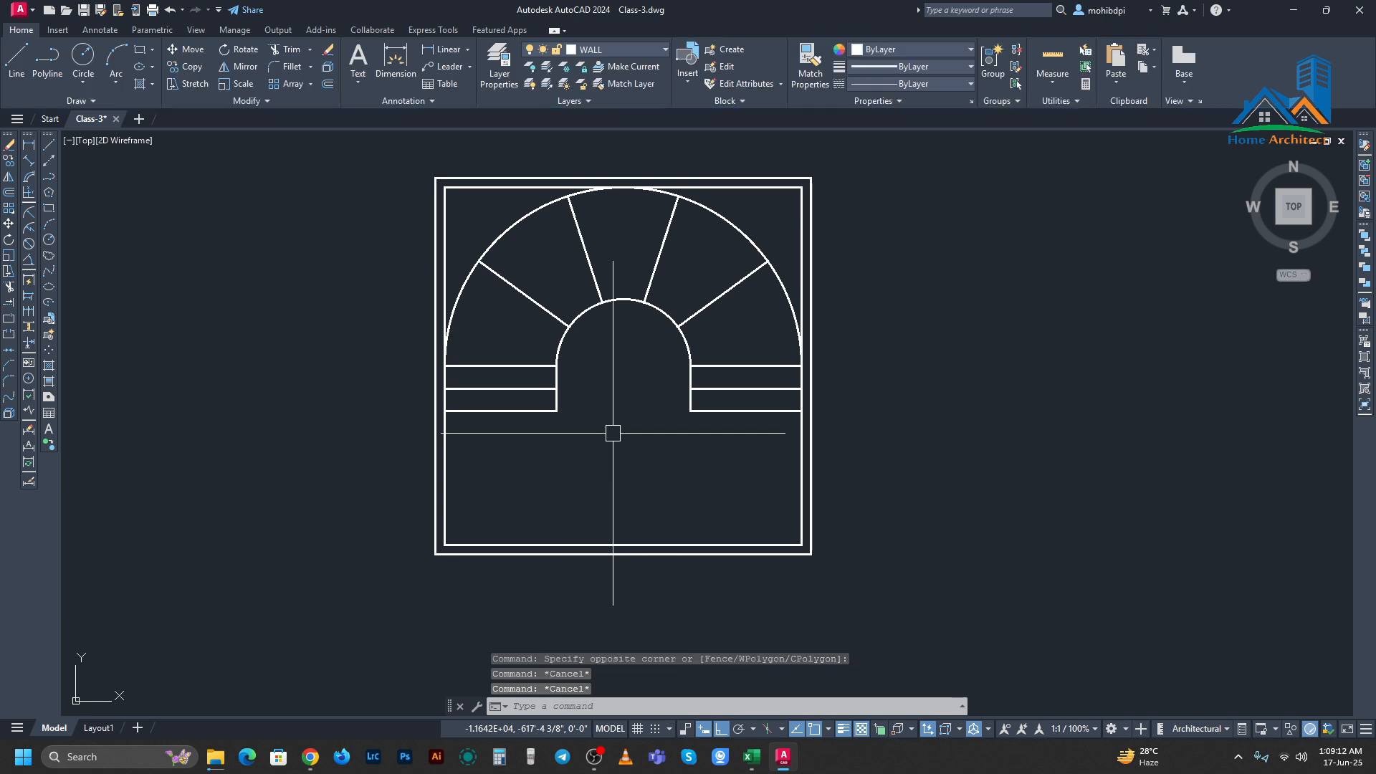
# Step: Switch to the fx-991ES PLUS C emulator, calculate 120÷5, and return to the drawing
pyautogui.click(530, 757)
pyautogui.moveTo(720, 178); pyautogui.dragTo(937, 166)
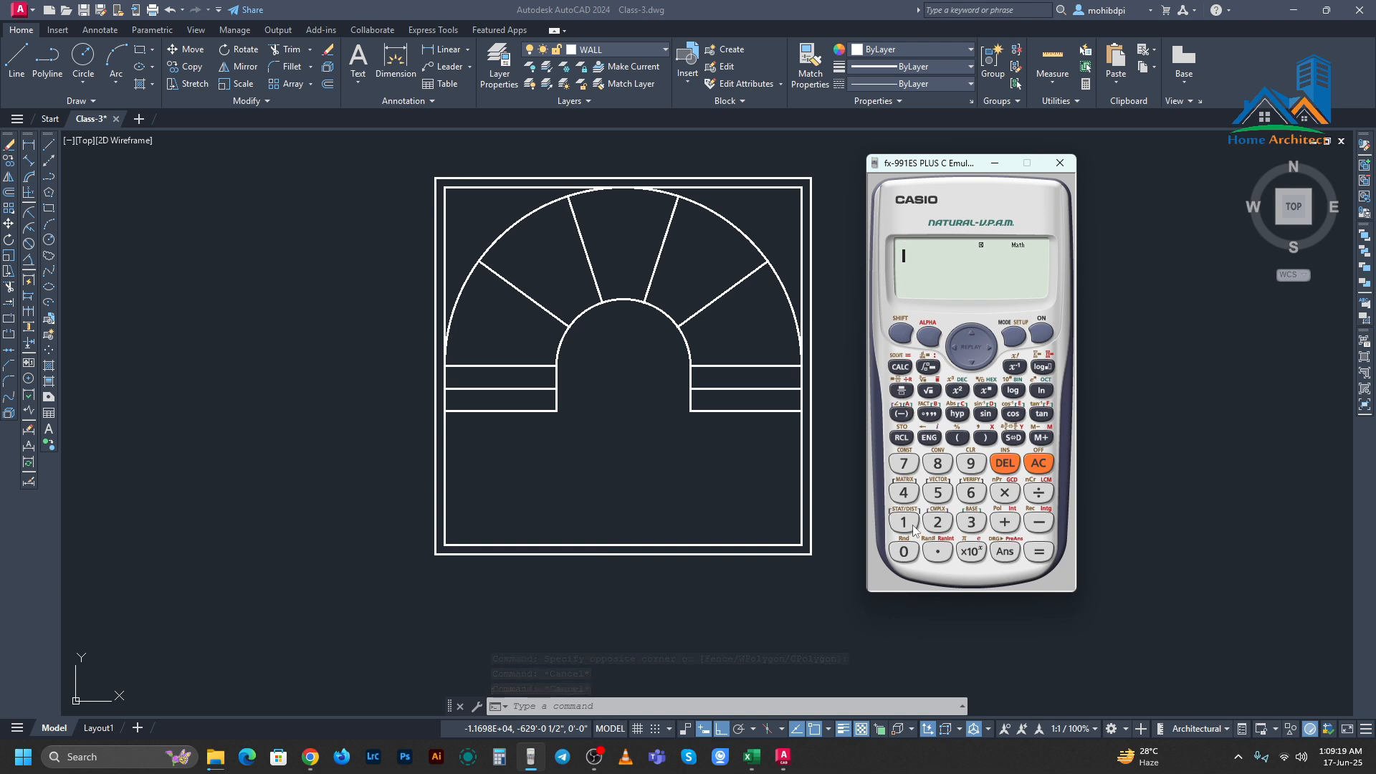
pyautogui.click(939, 524)
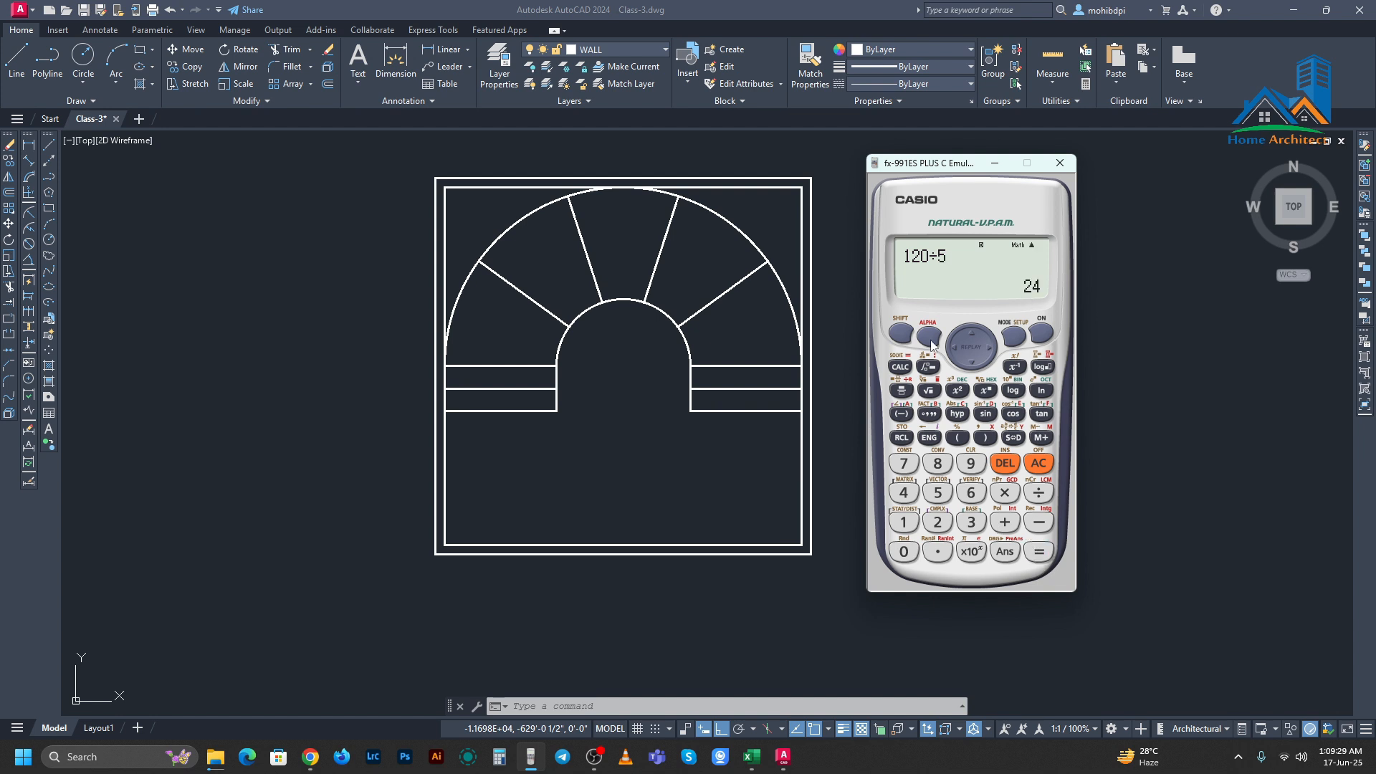
pyautogui.click(689, 418)
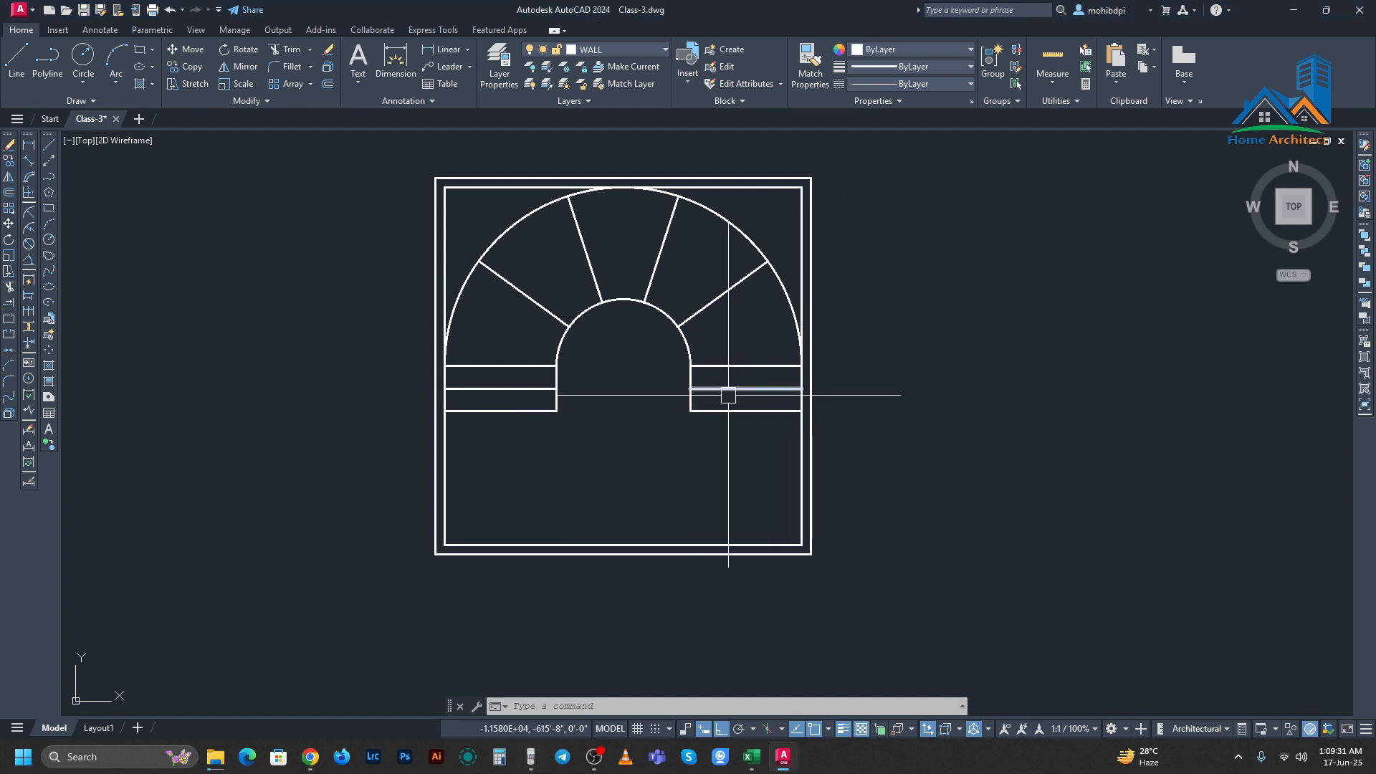
pyautogui.scroll(2, 728, 397)
pyautogui.moveTo(701, 408); pyautogui.dragTo(718, 403, button='middle')
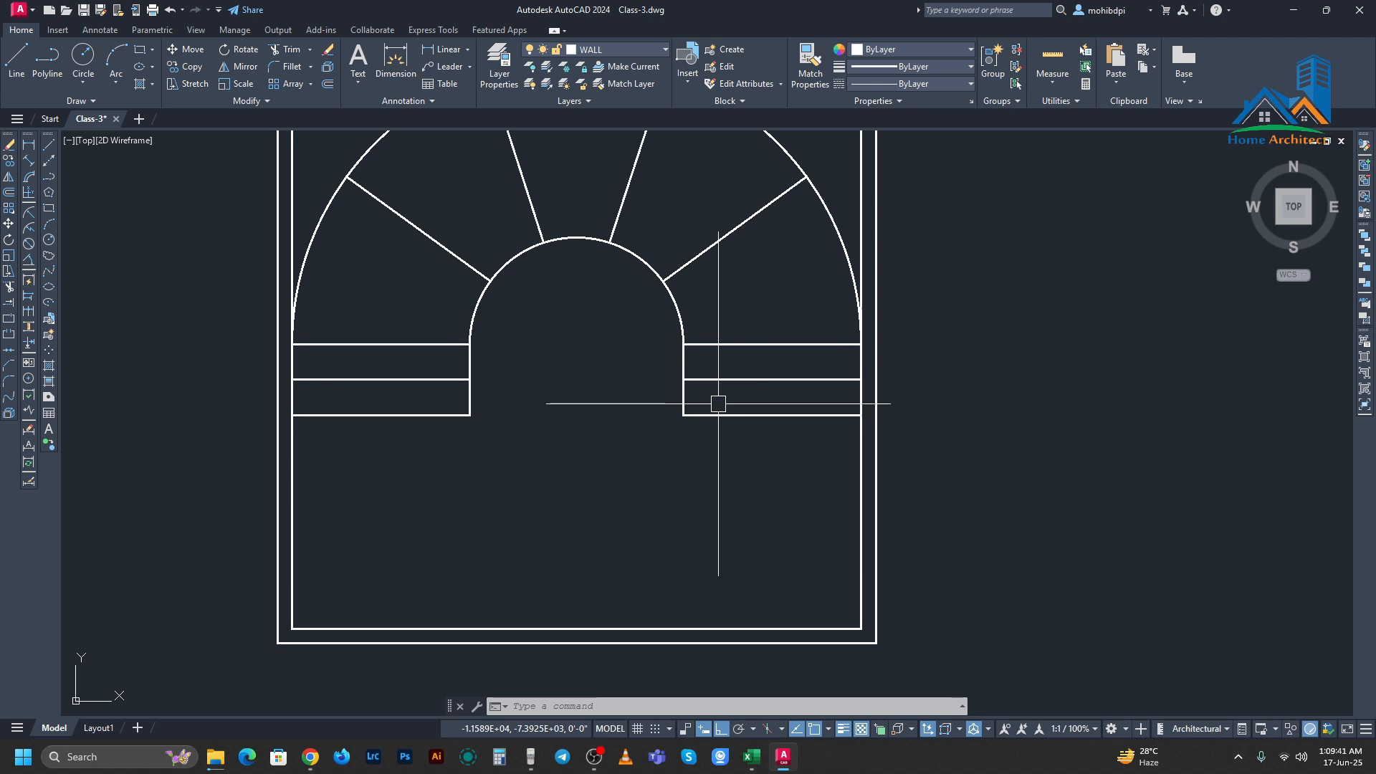
pyautogui.moveTo(578, 427); pyautogui.dragTo(667, 471, button='middle')
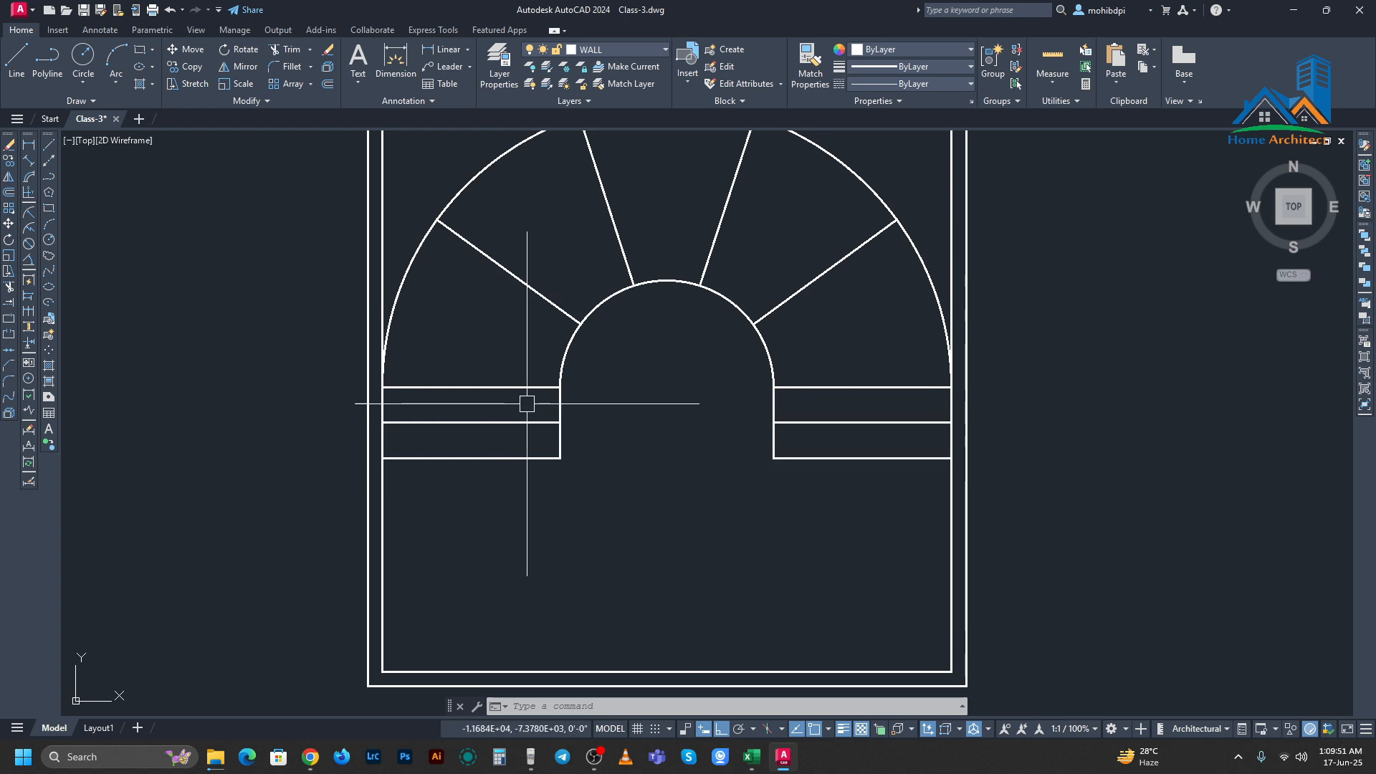
# Step: Switch to the fx-991ES PLUS C emulator, calculate 23-4, and return to the stair drawing
pyautogui.click(534, 766)
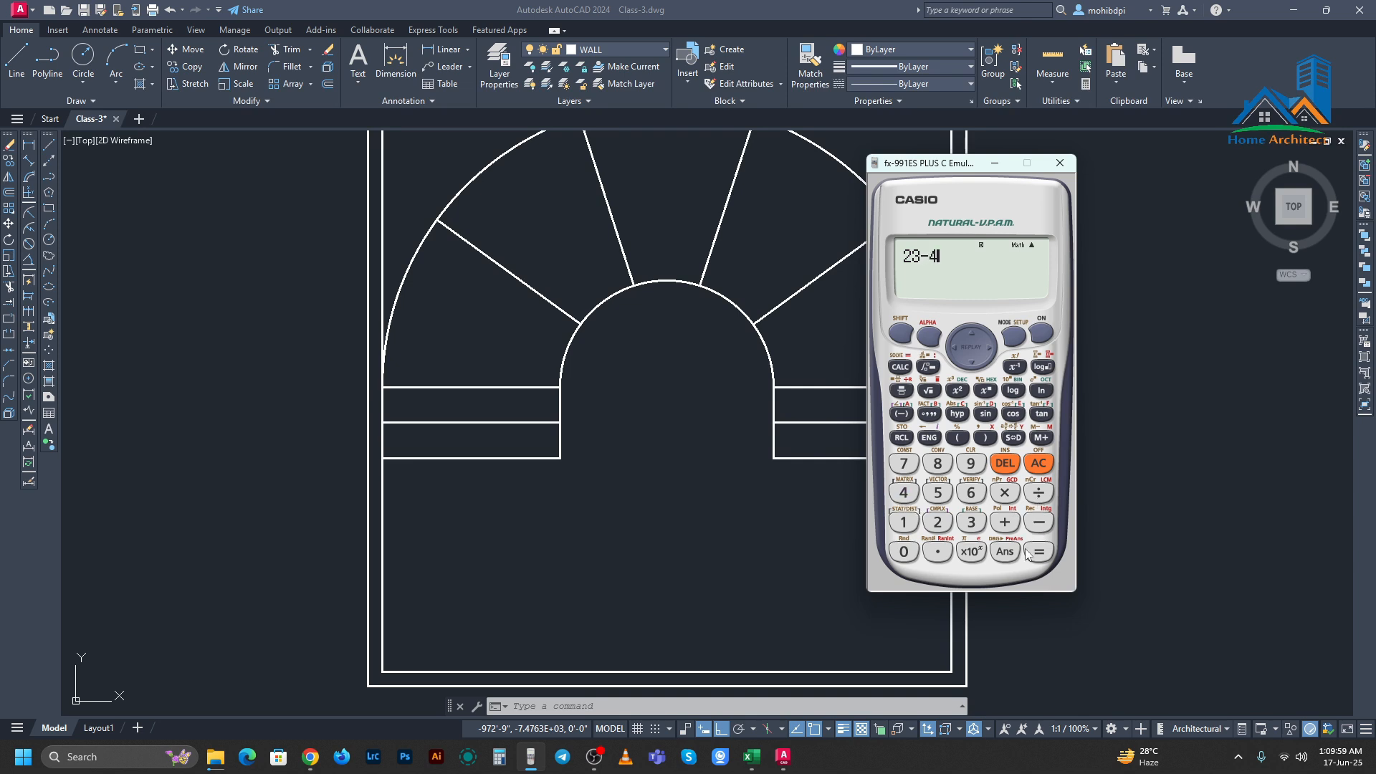
pyautogui.click(757, 433)
pyautogui.scroll(-3, 755, 394)
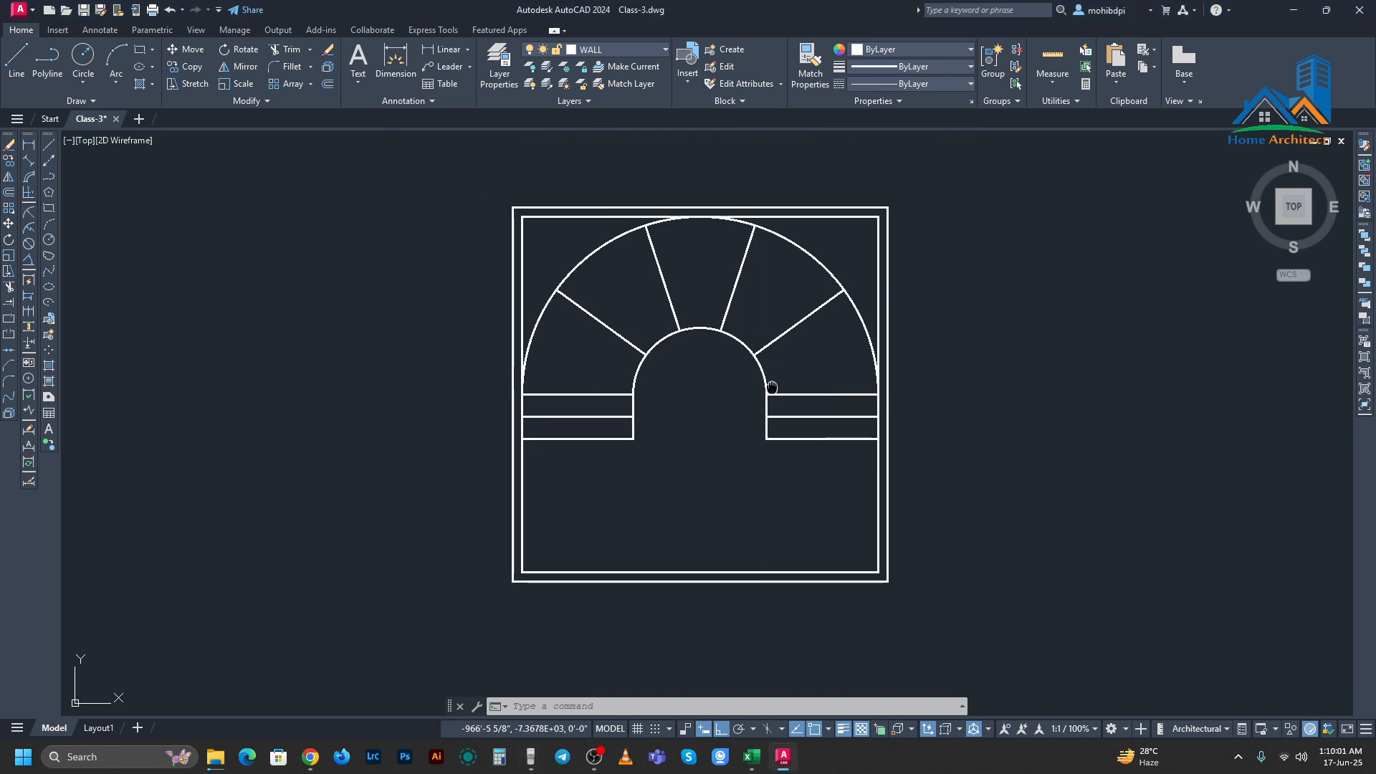
# Step: Set the item count of the polar array of radial step lines to 19
pyautogui.click(774, 362)
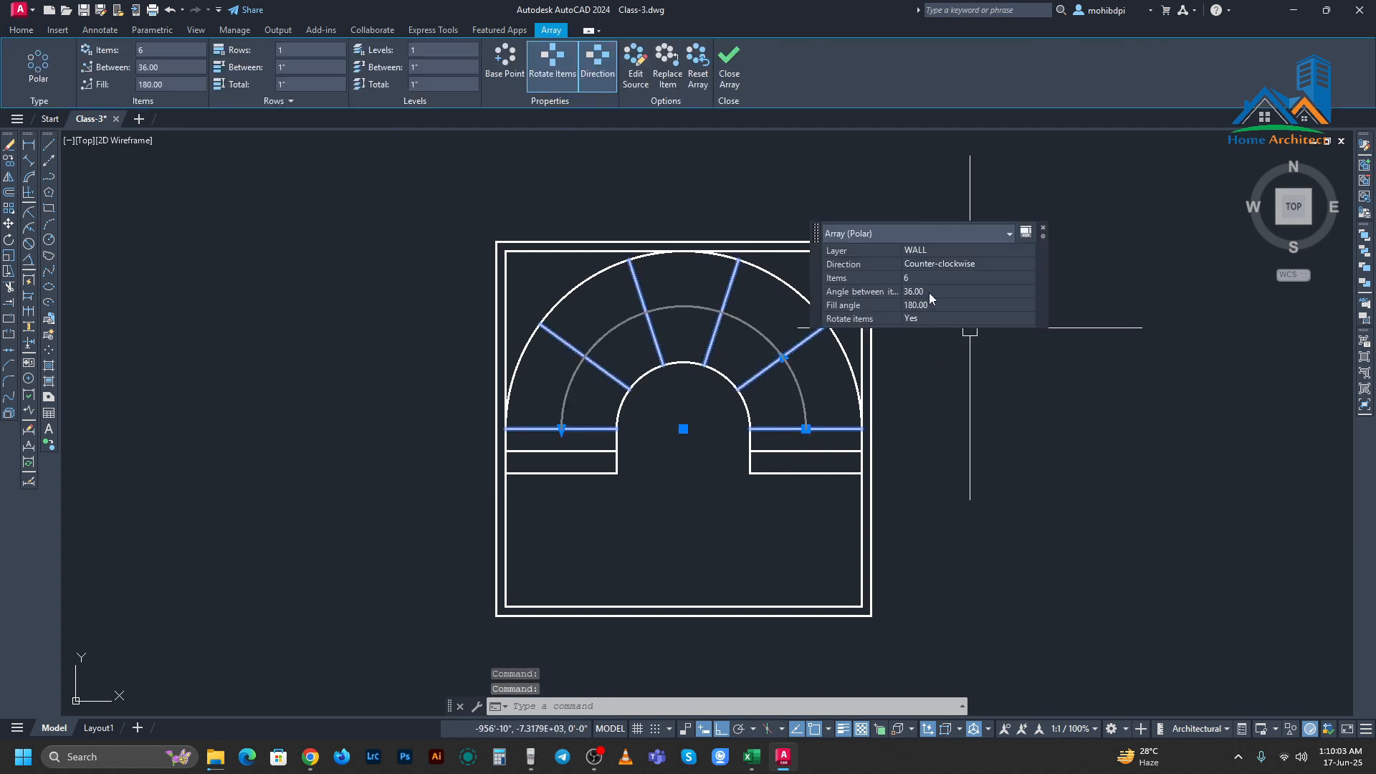
pyautogui.click(911, 278)
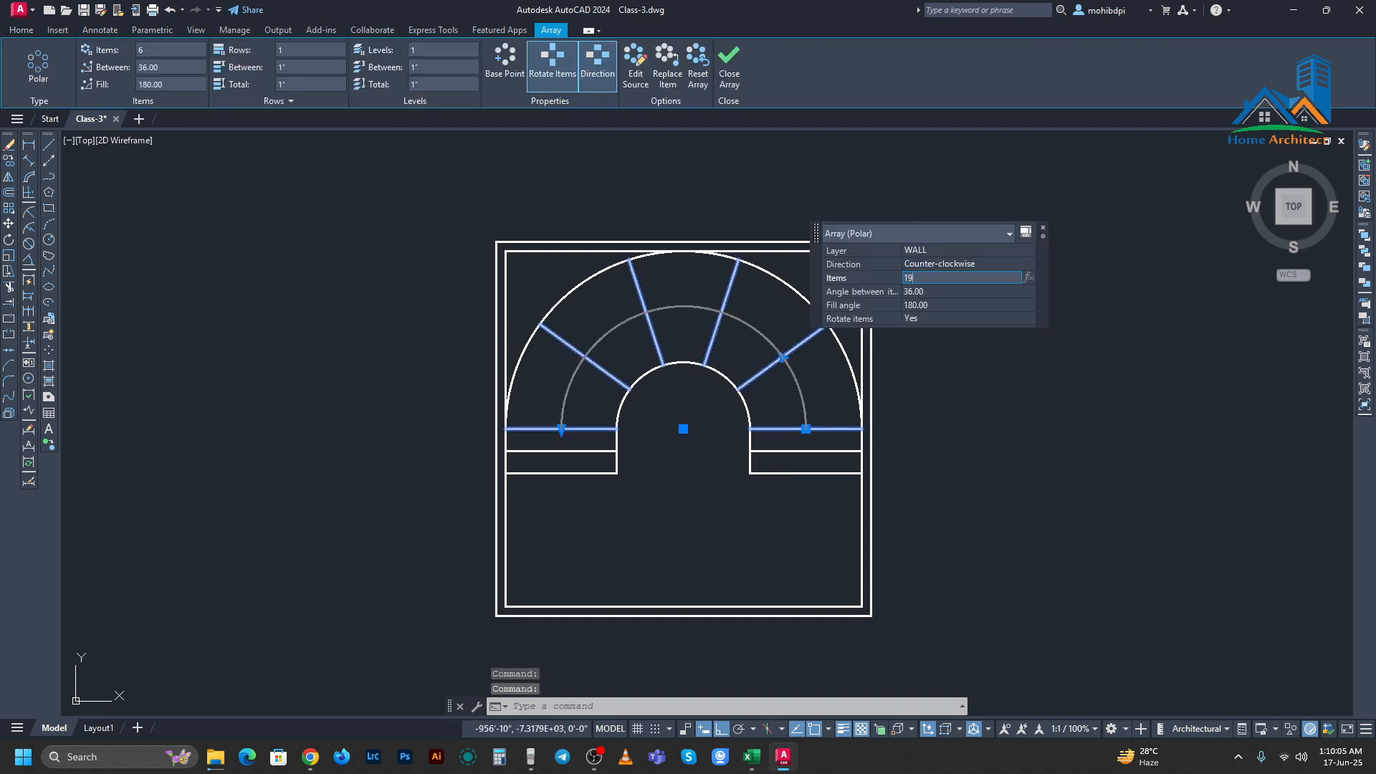
pyautogui.write('19')
pyautogui.press('Return')
pyautogui.press('Escape')
pyautogui.press('Escape')
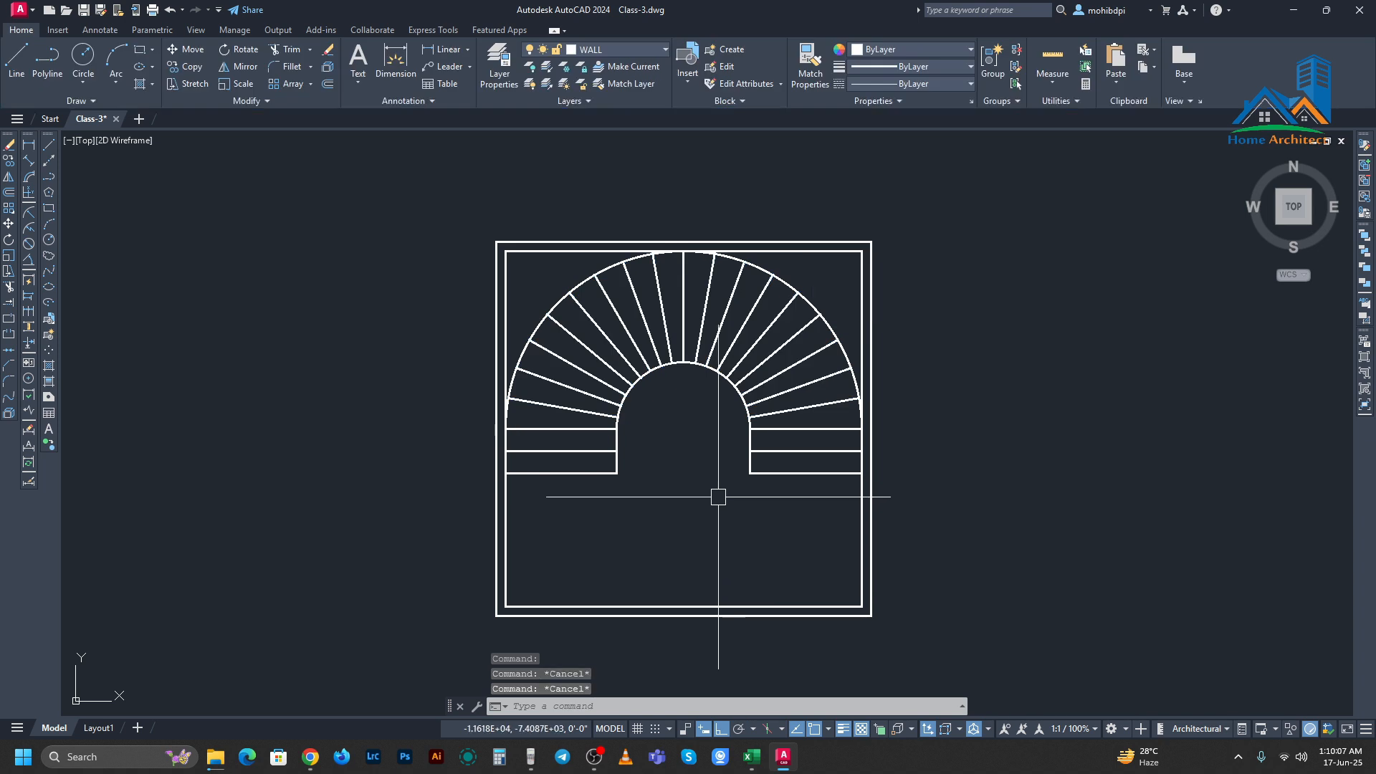
pyautogui.scroll(3, 780, 461)
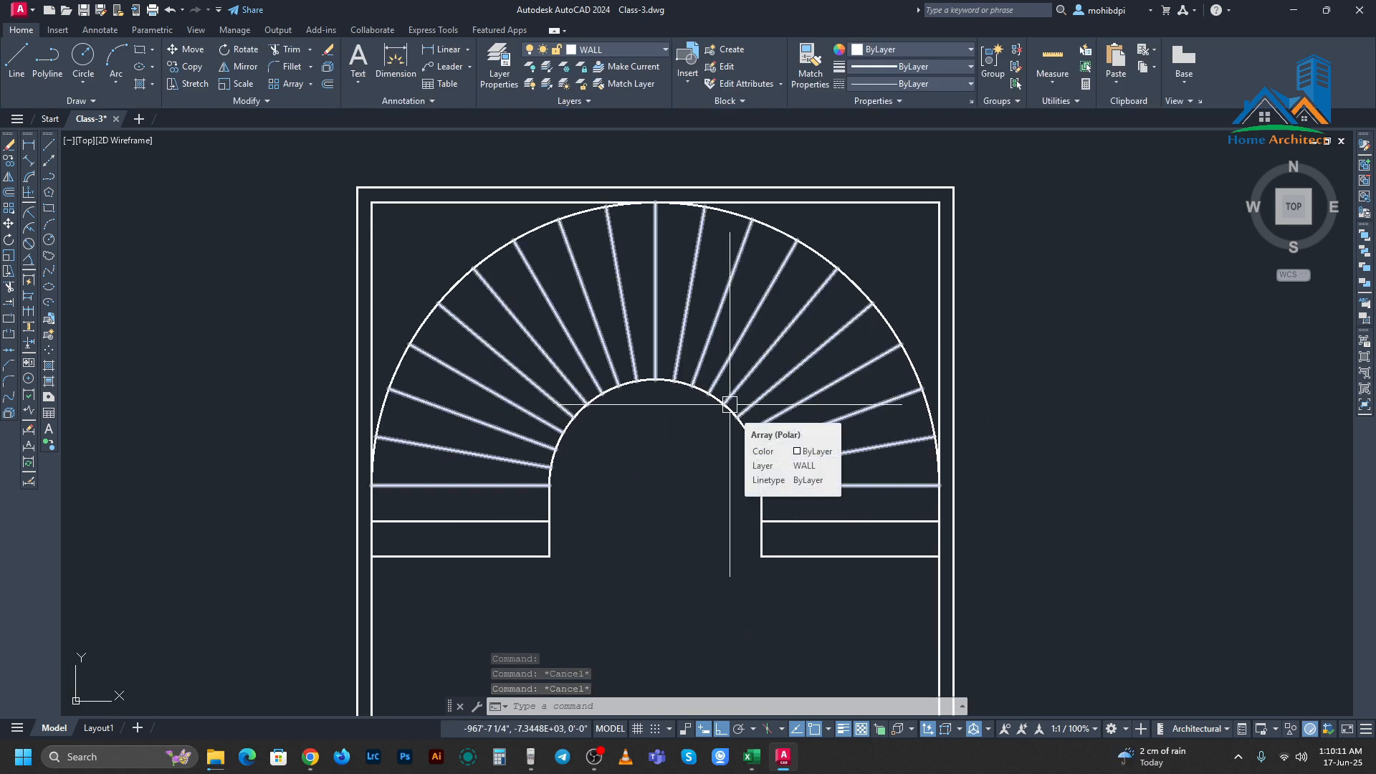
pyautogui.moveTo(826, 513); pyautogui.dragTo(827, 557, button='middle')
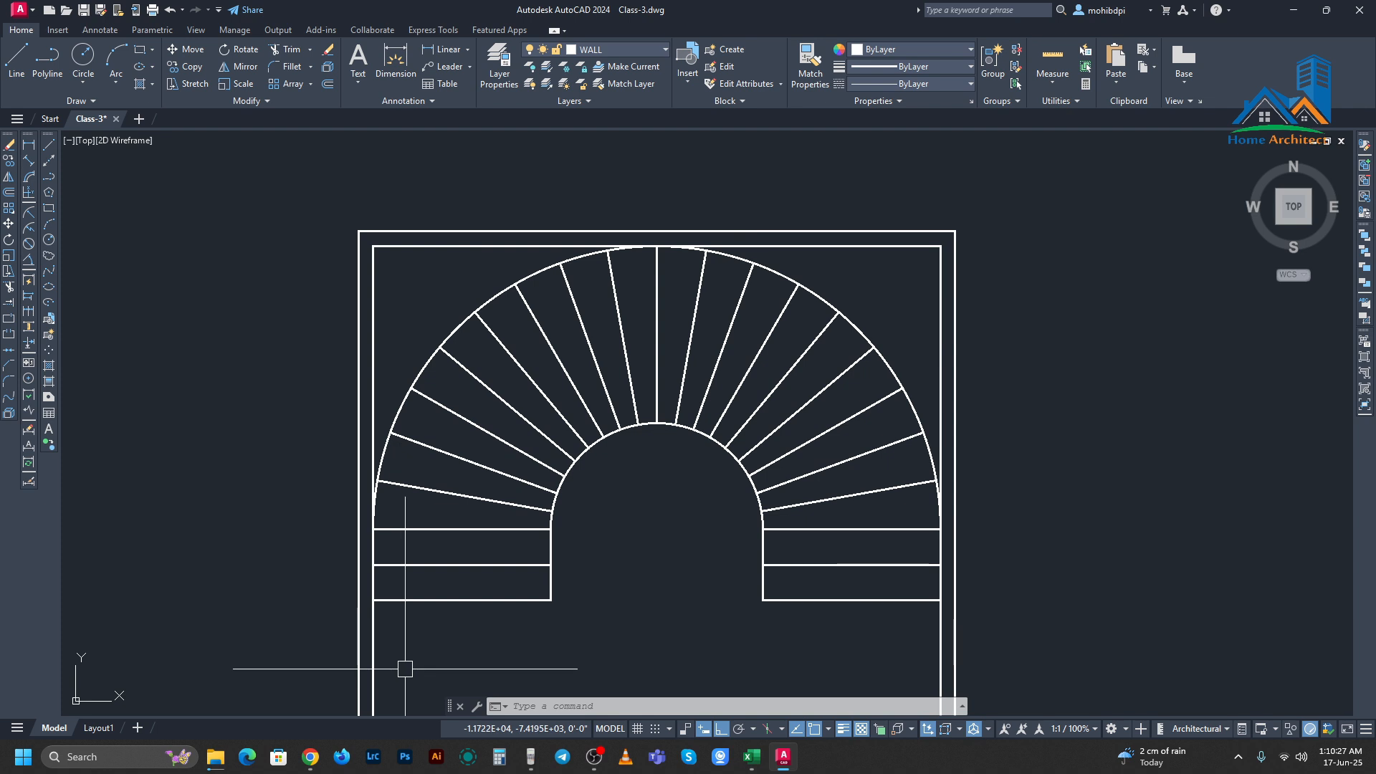
# Step: Set the number of items in the radial step lines' polar array to 20 and clear the selection
pyautogui.moveTo(564, 624); pyautogui.dragTo(583, 553, button='middle')
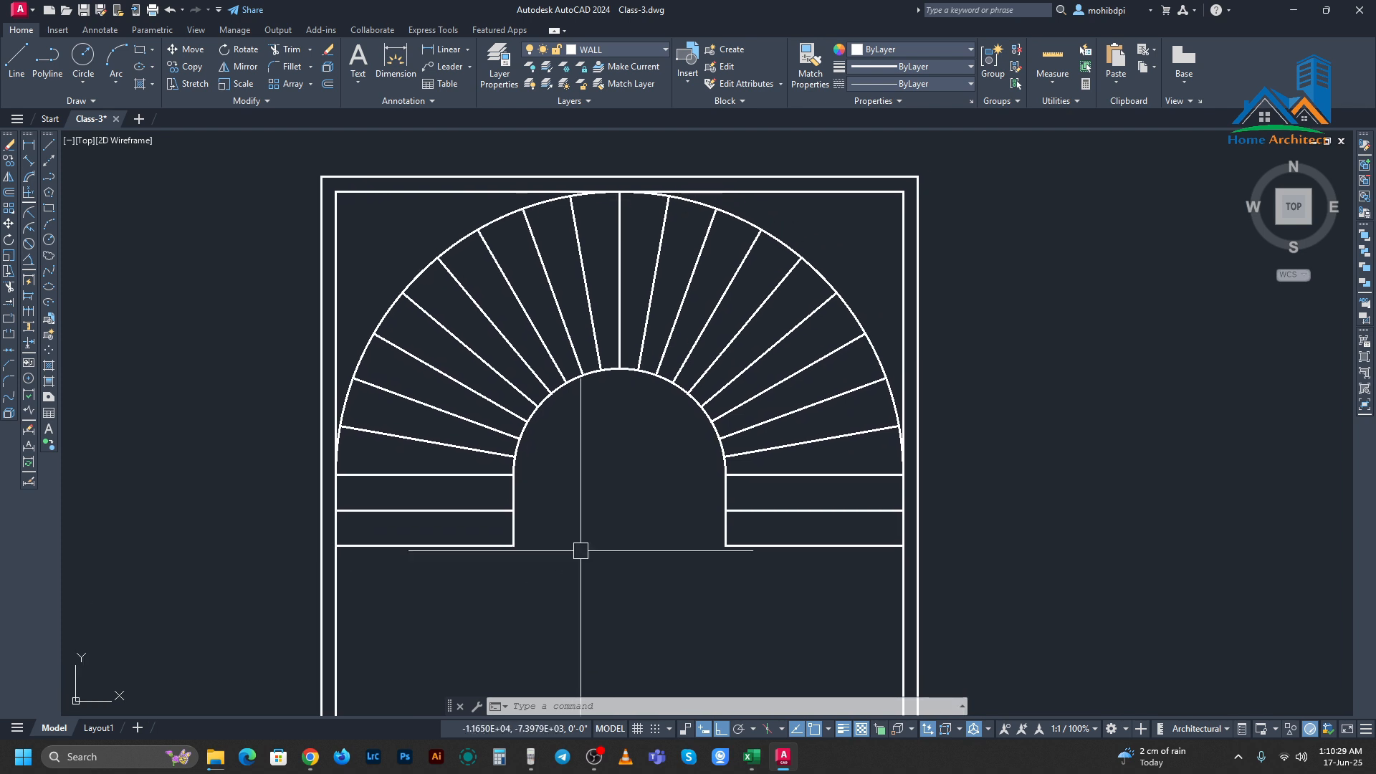
pyautogui.click(795, 440)
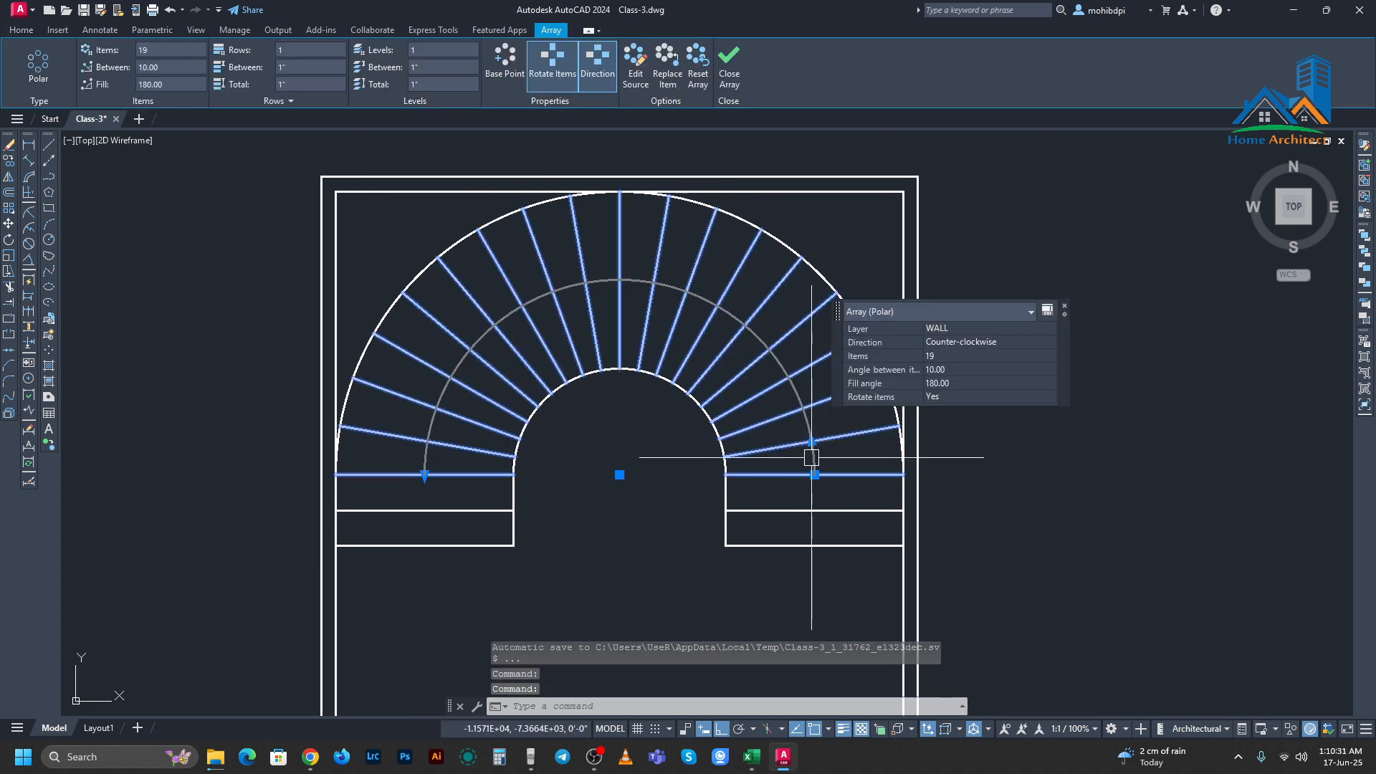
pyautogui.click(940, 353)
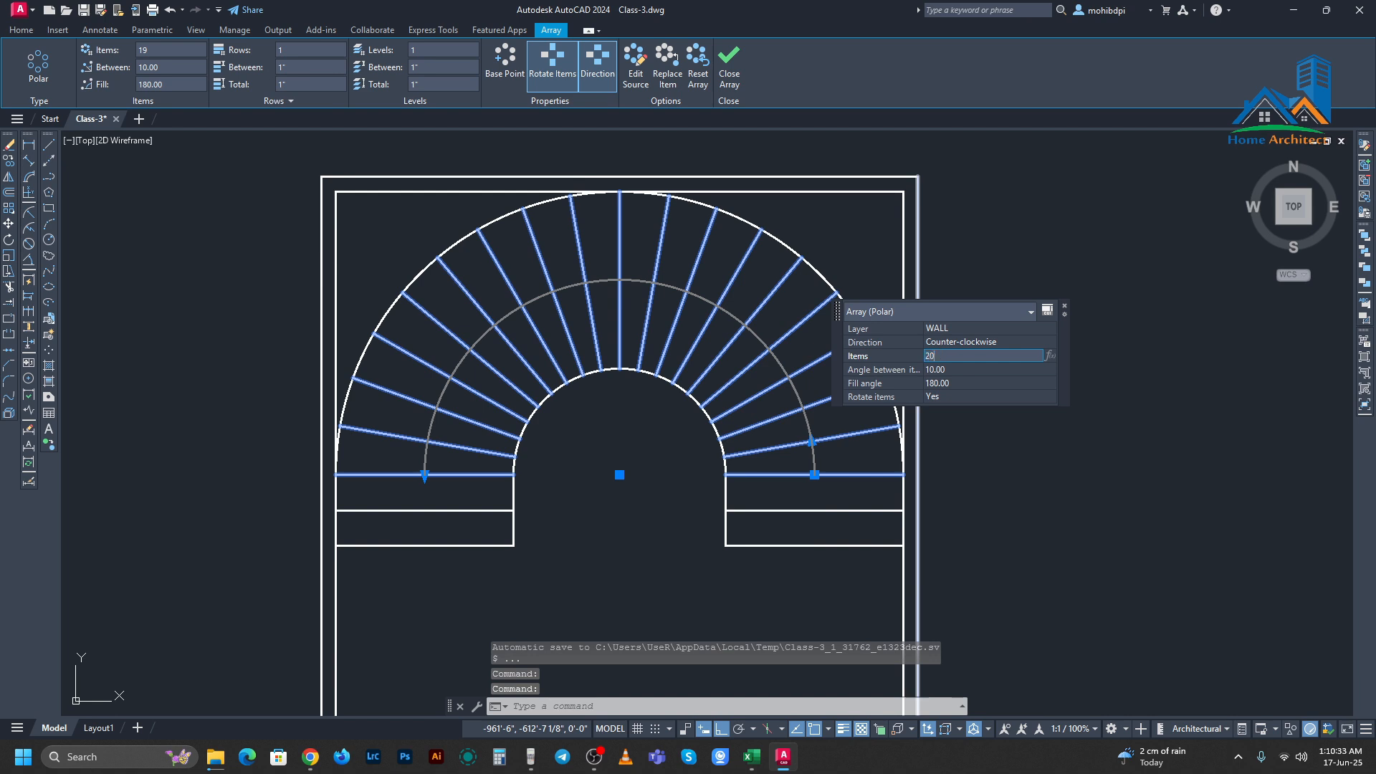
pyautogui.write('20')
pyautogui.press('Tab')
pyautogui.click(630, 522)
pyautogui.press('Escape')
pyautogui.press('Escape')
pyautogui.moveTo(758, 467); pyautogui.dragTo(745, 473, button='middle')
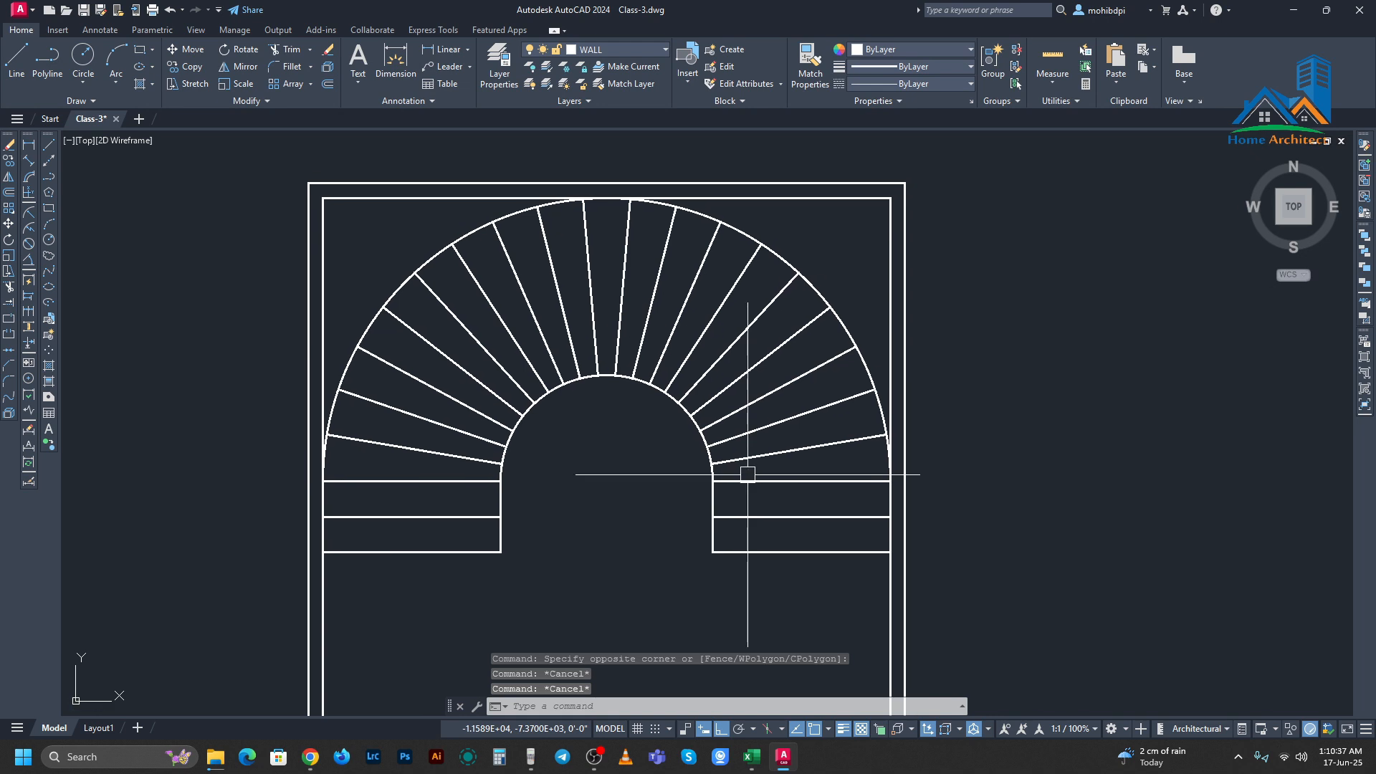
# Step: Examine the straight treads and the spacing of the radial steps along the inner and outer arcs
pyautogui.scroll(2, 738, 475)
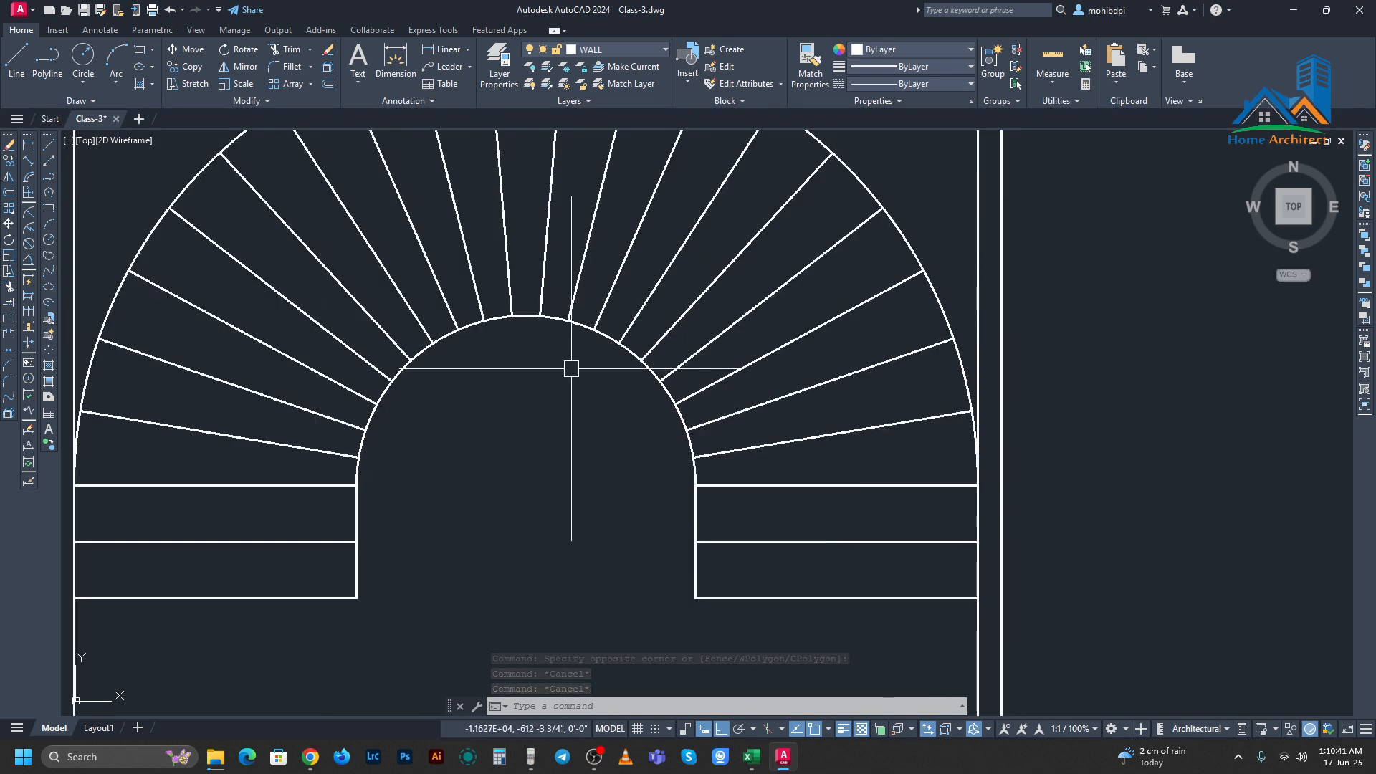
pyautogui.scroll(-3, 669, 394)
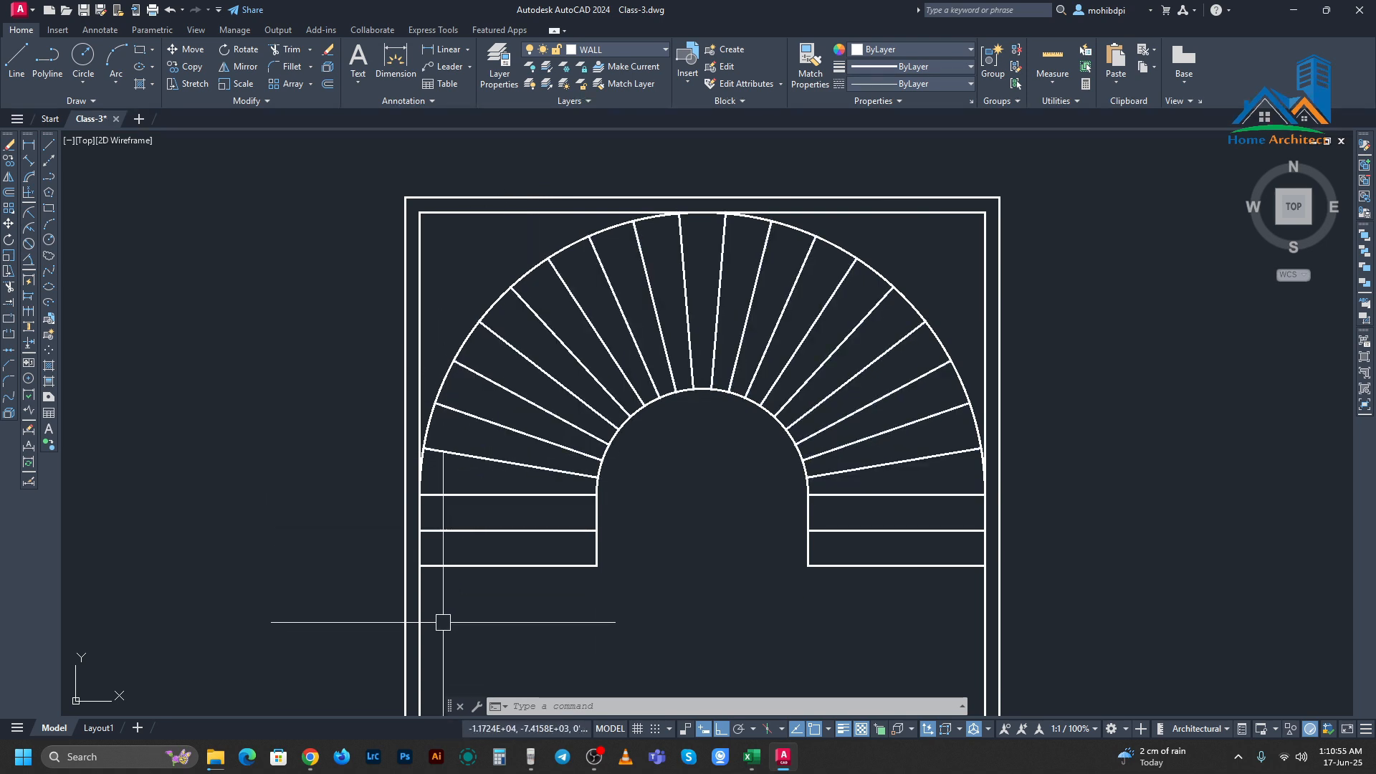
pyautogui.click(598, 628)
pyautogui.scroll(-3, 667, 565)
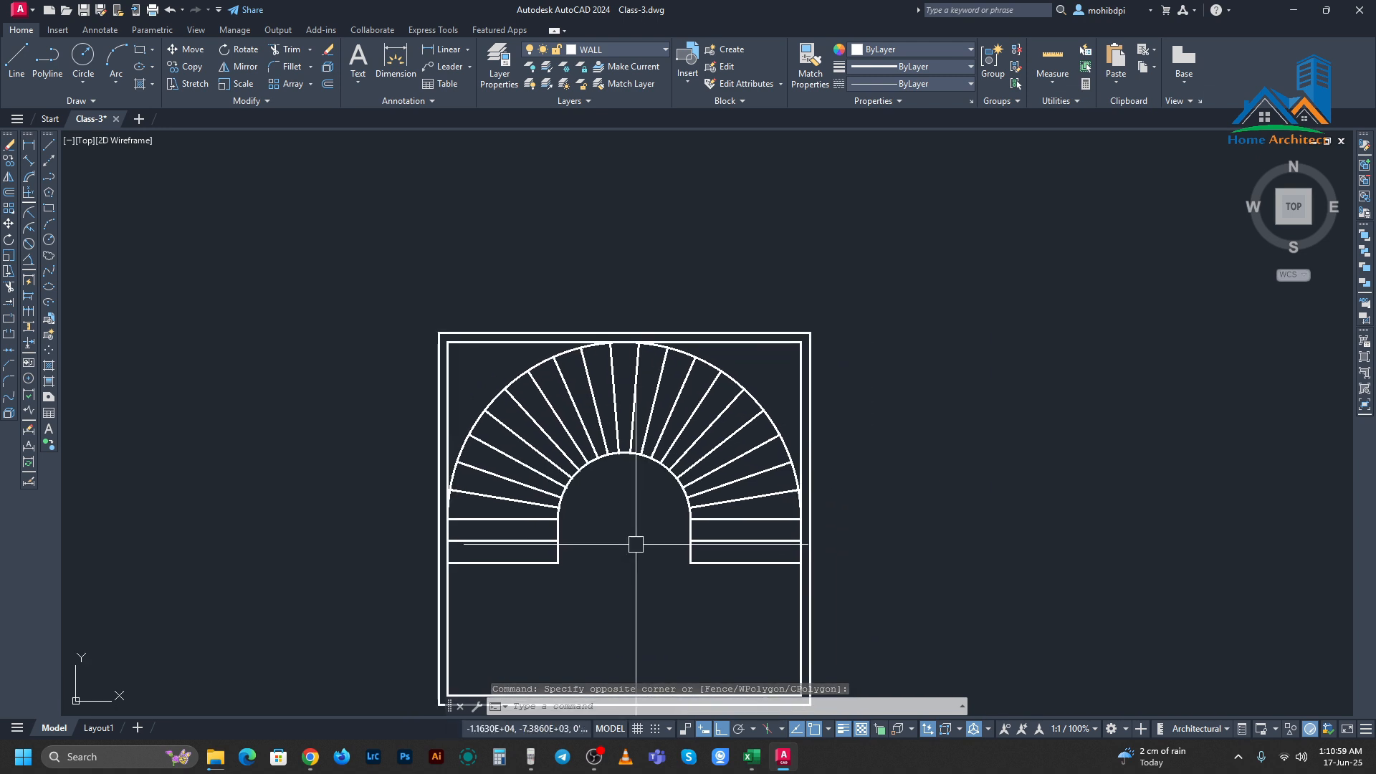
pyautogui.scroll(2, 632, 543)
pyautogui.scroll(2, 502, 513)
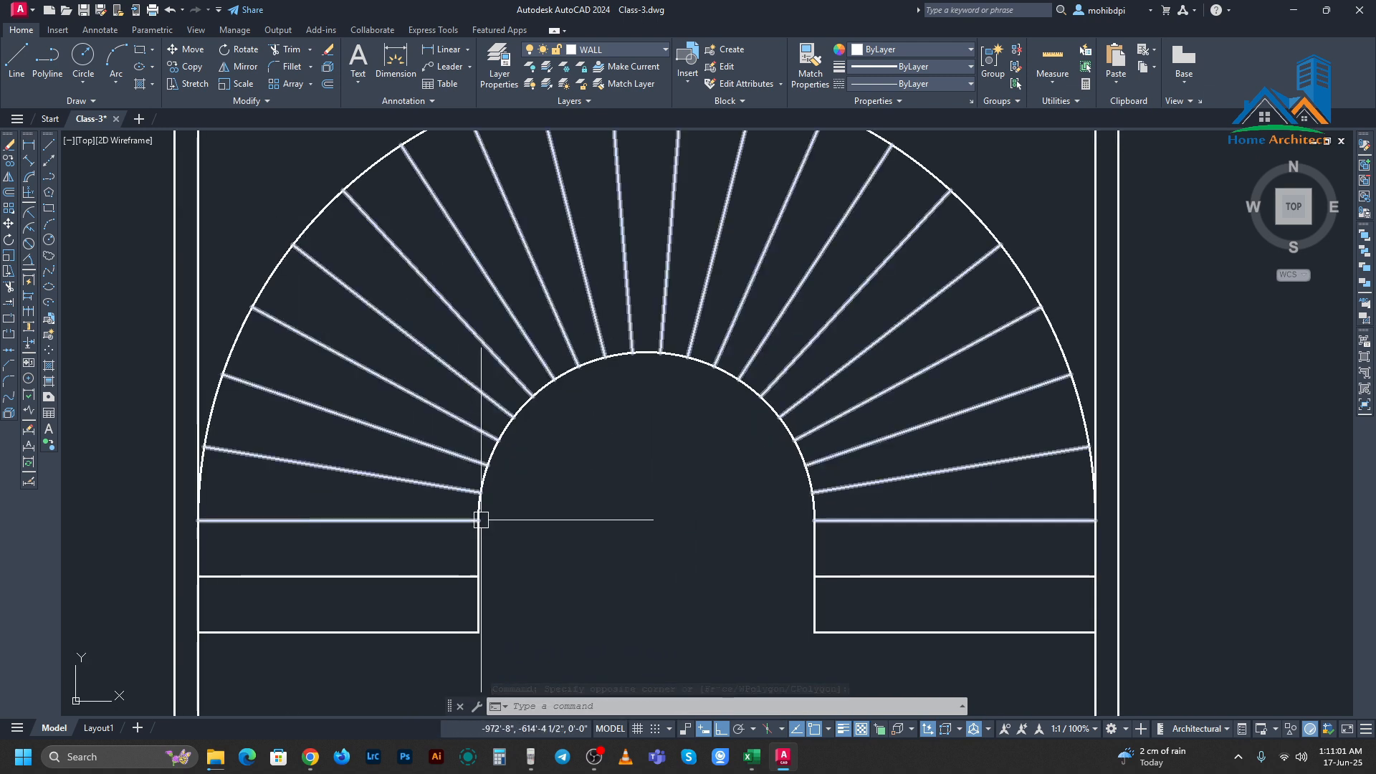
pyautogui.press('Escape')
pyautogui.scroll(-2, 426, 352)
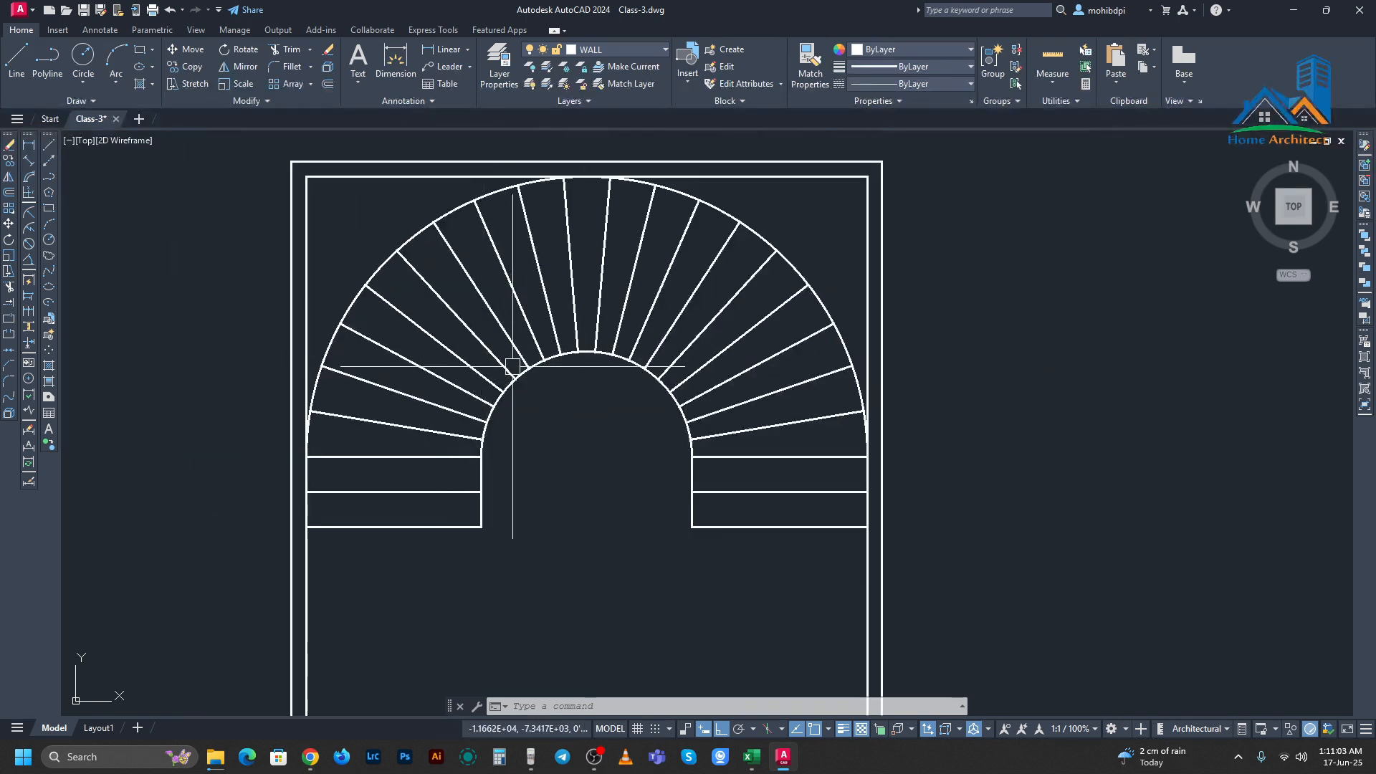
pyautogui.scroll(3, 499, 352)
pyautogui.scroll(1, 506, 322)
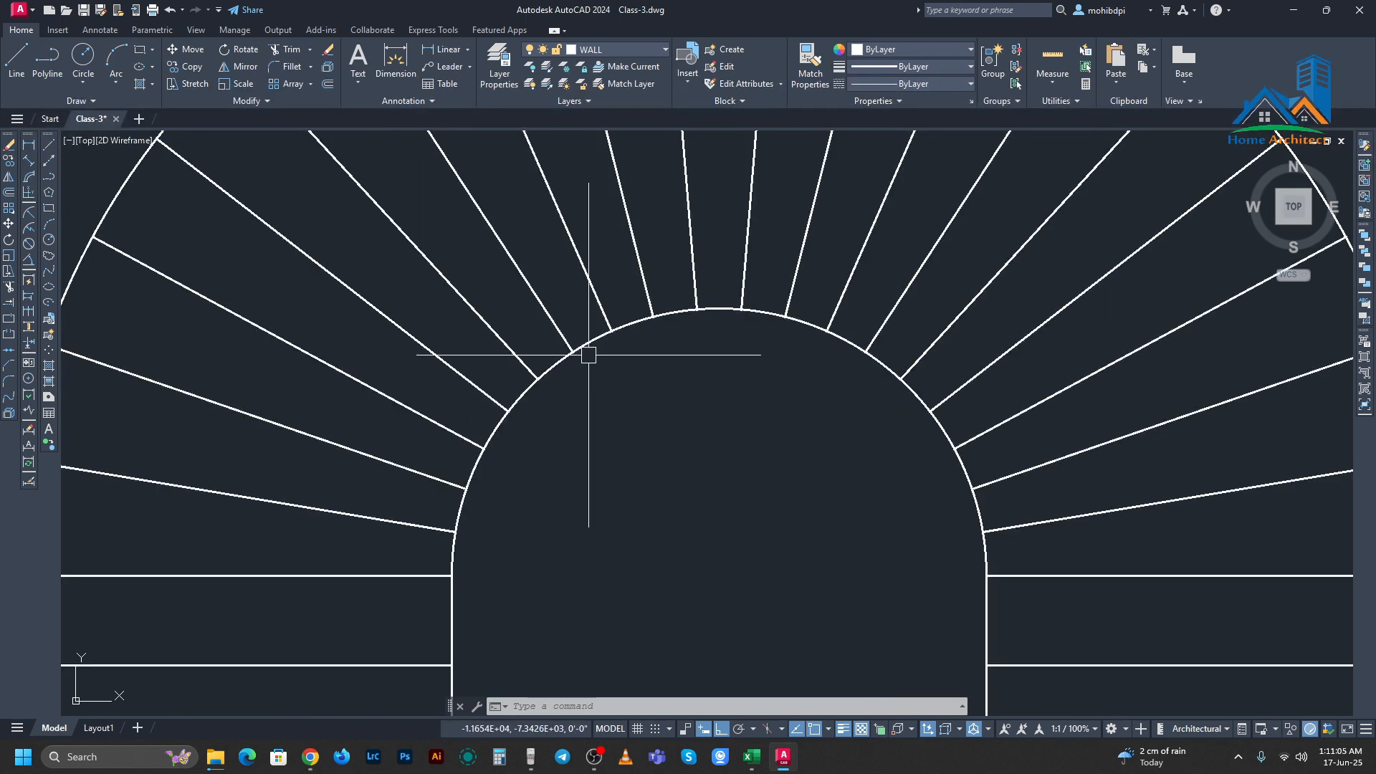
pyautogui.scroll(-2, 556, 376)
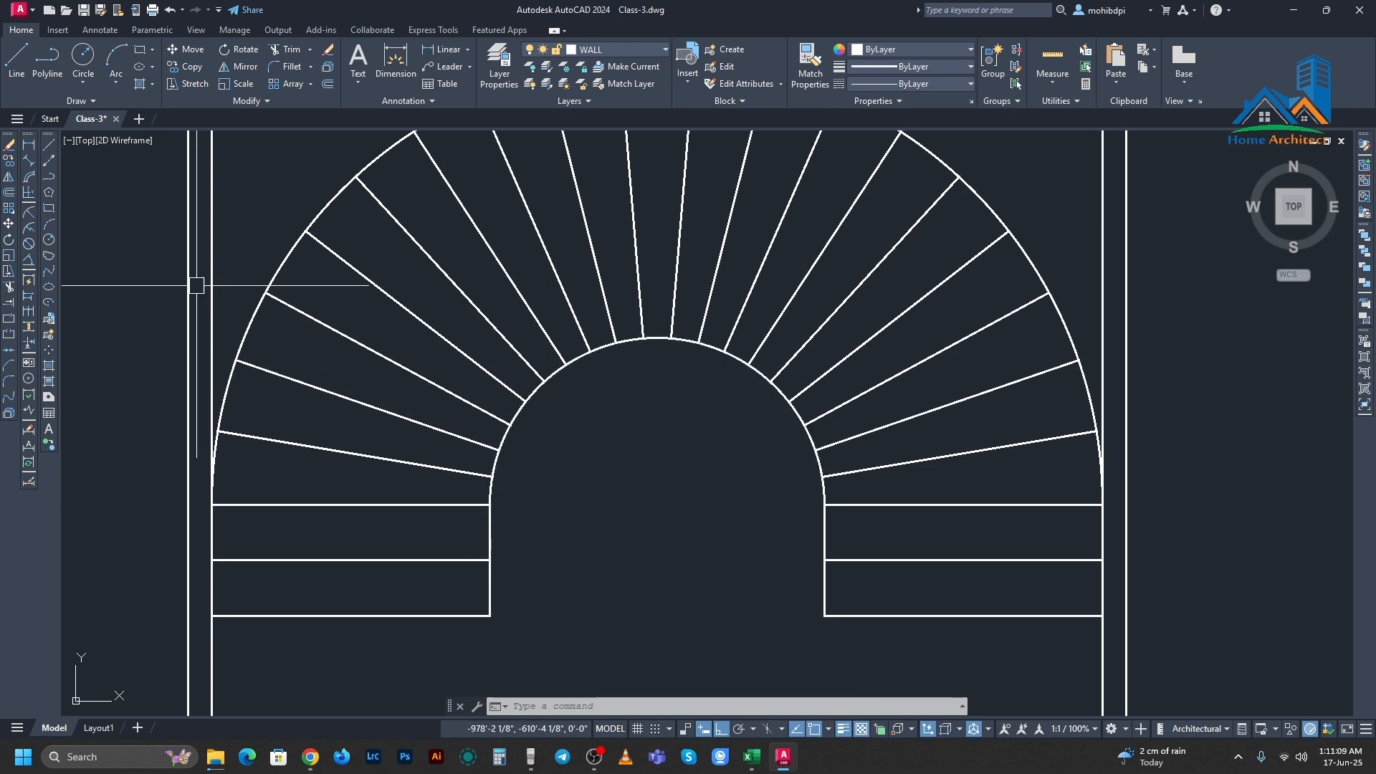
# Step: Add an aligned dimension between the inner ends of two adjacent radial lines on the stair's left side
pyautogui.click(34, 159)
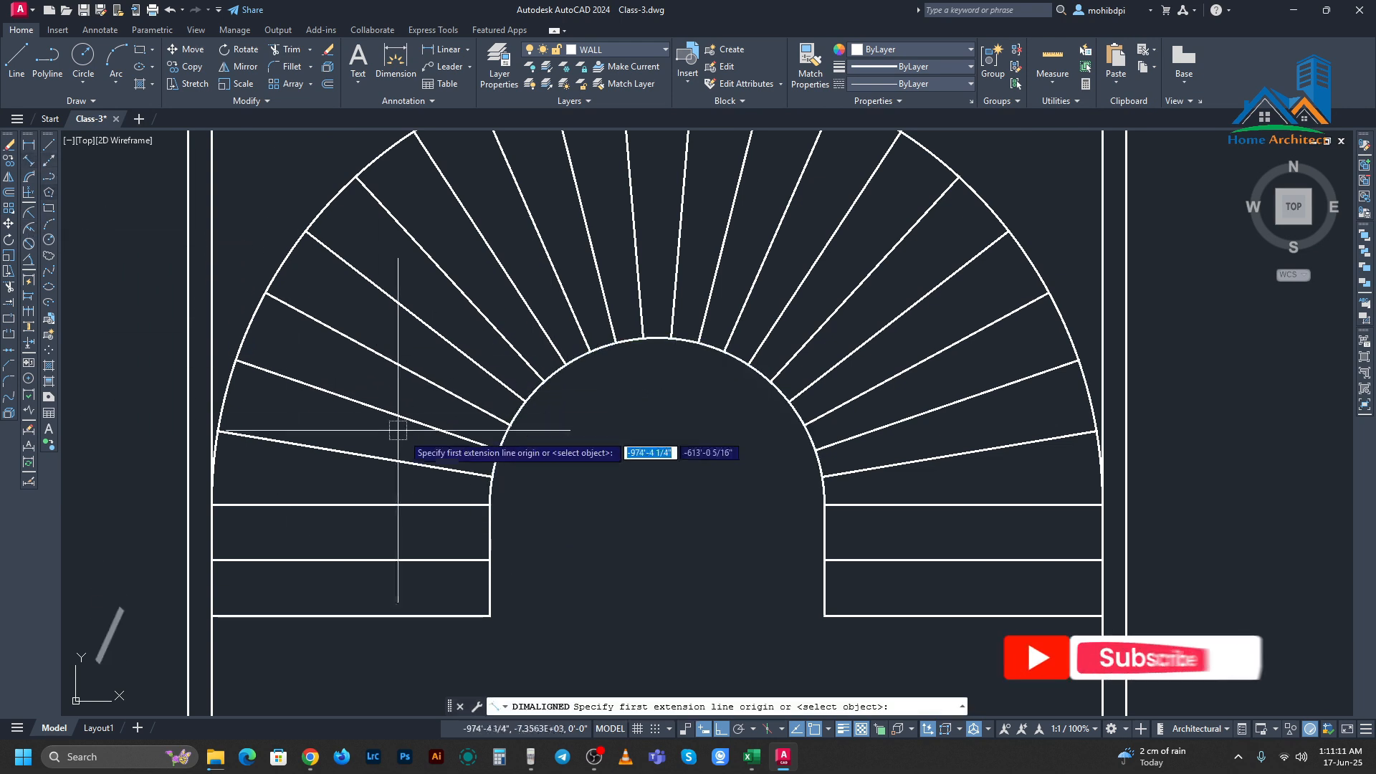
pyautogui.scroll(-1, 495, 416)
pyautogui.scroll(3, 468, 359)
pyautogui.click(469, 359)
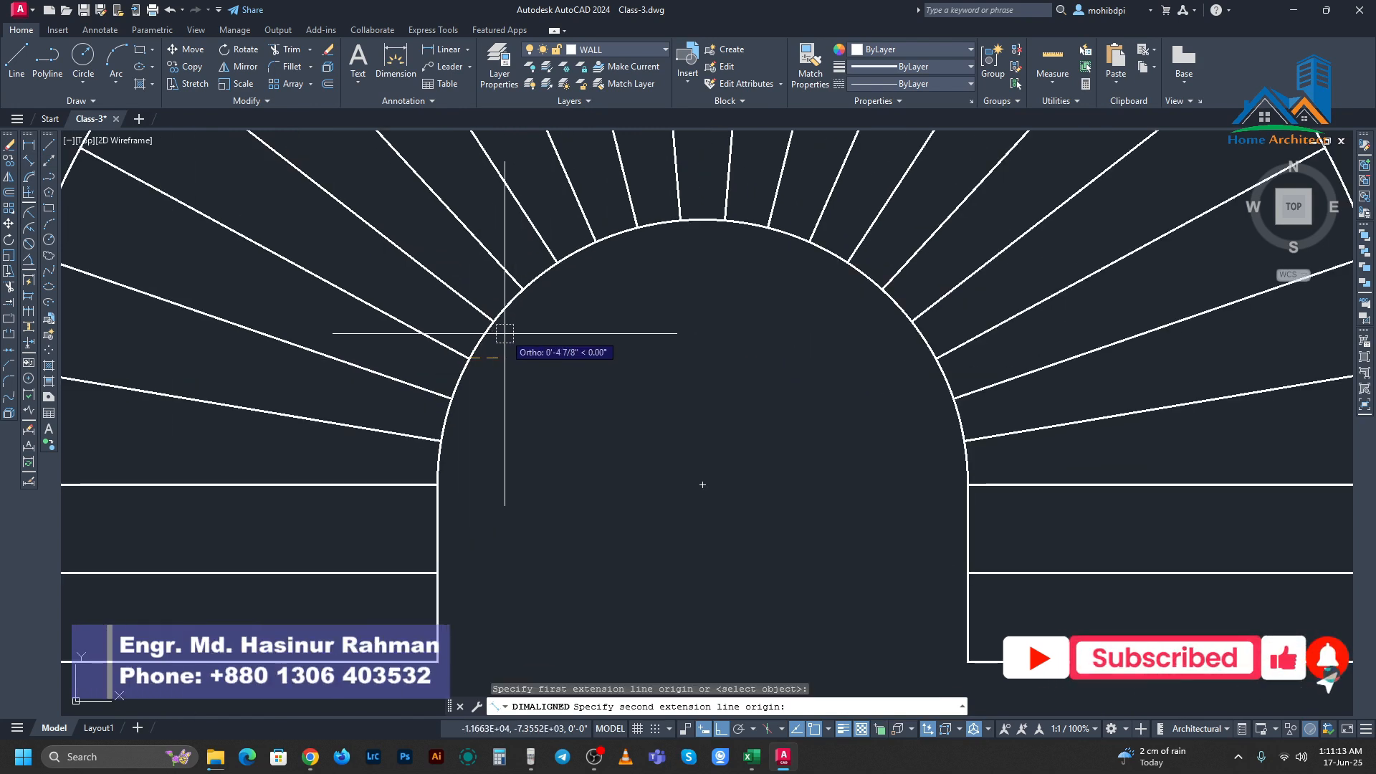
pyautogui.click(493, 320)
pyautogui.click(548, 369)
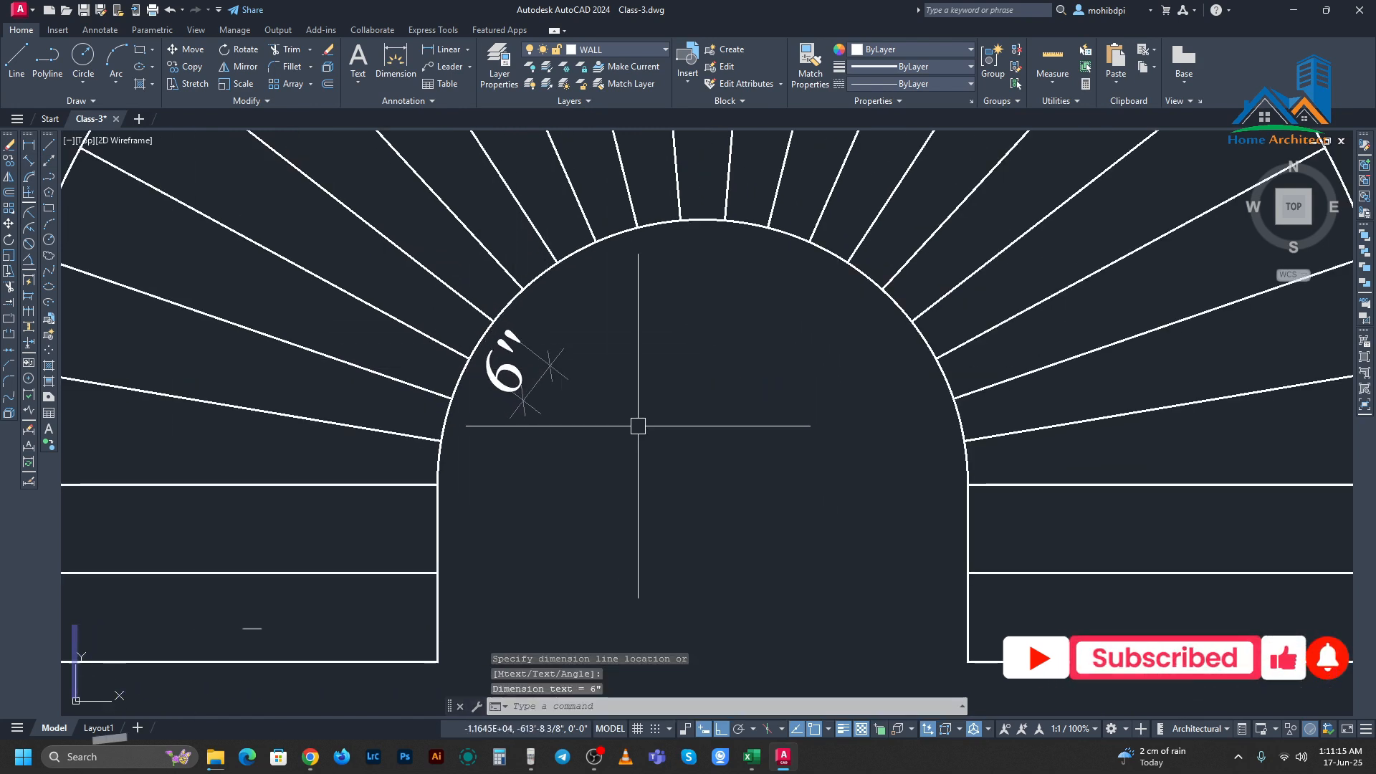
# Step: Add an aligned dimension between the outer ends of the same two radial lines, placed outside the outer arc
pyautogui.scroll(-2, 638, 427)
pyautogui.moveTo(396, 264); pyautogui.dragTo(462, 311, button='middle')
pyautogui.press('Return')
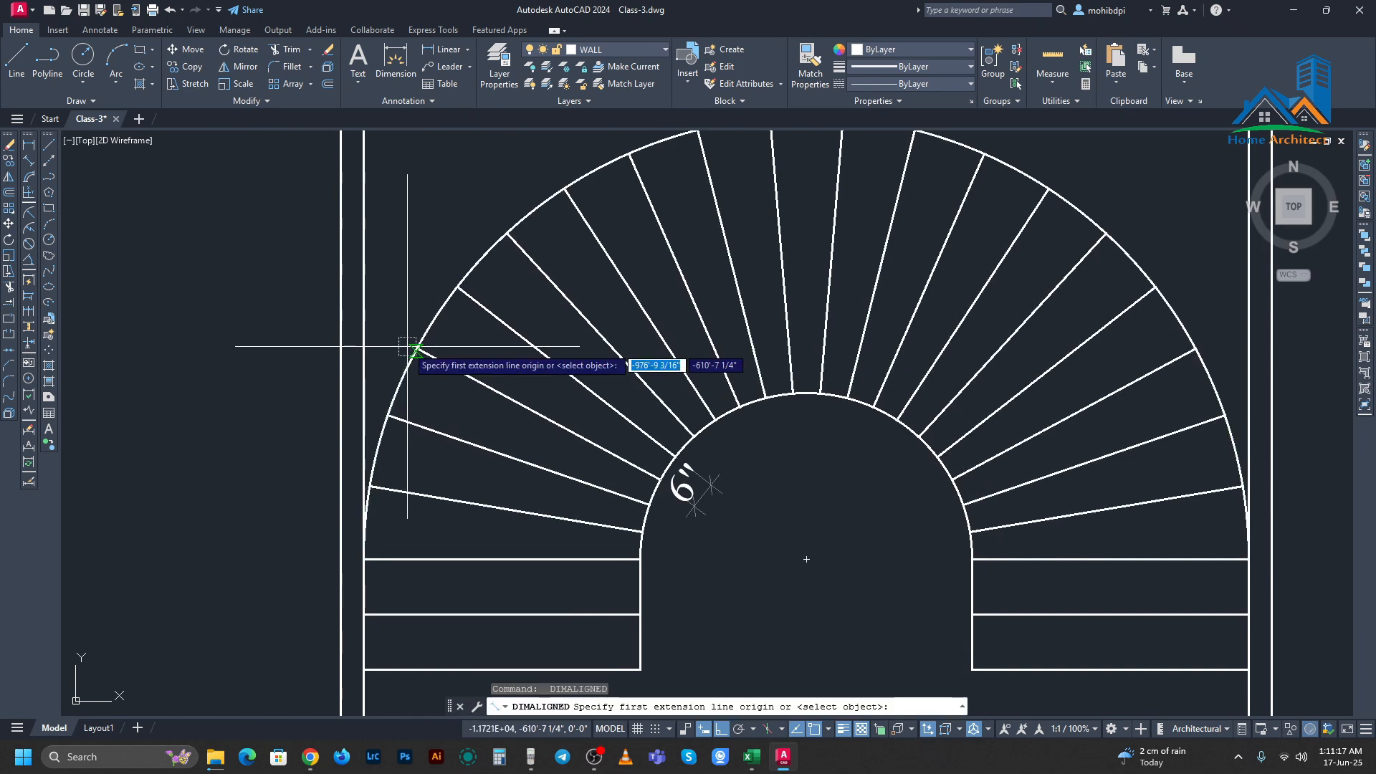
pyautogui.click(418, 350)
pyautogui.click(458, 288)
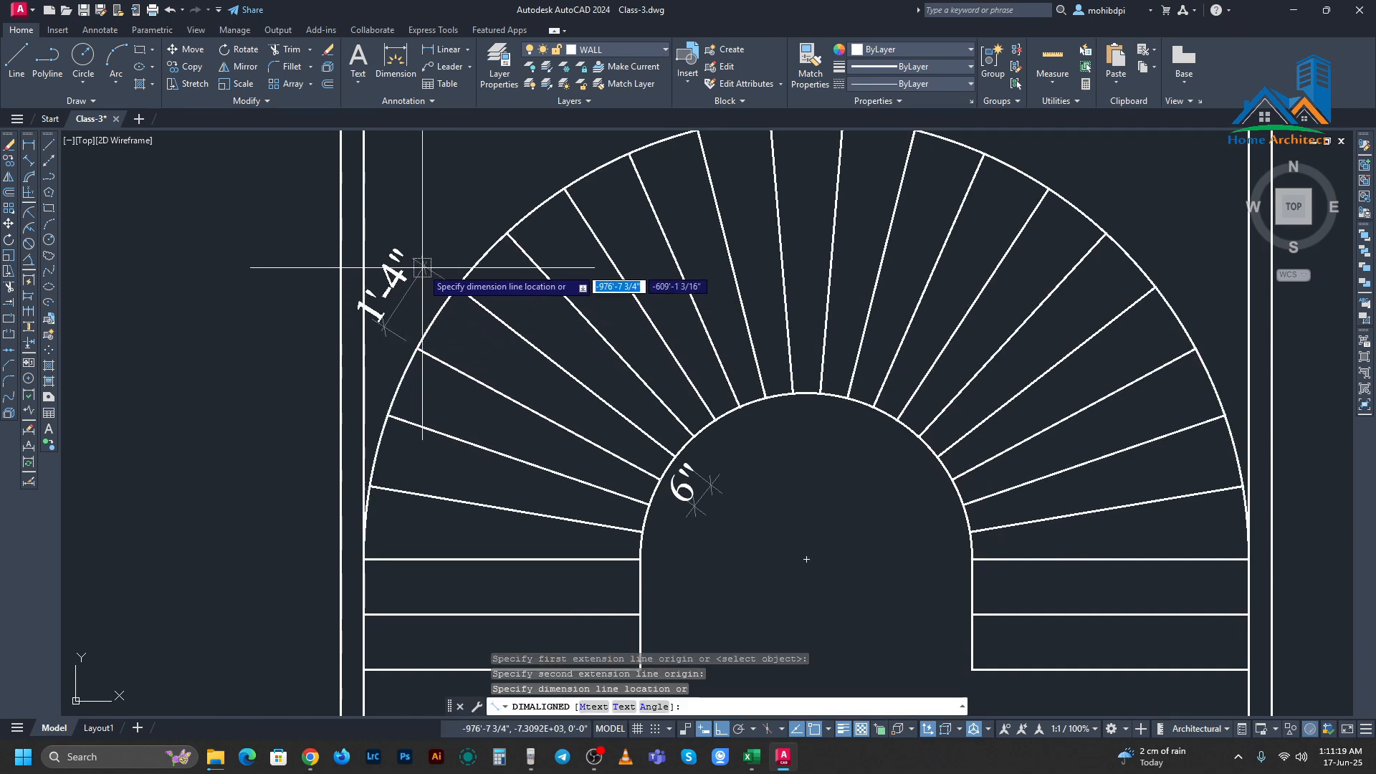
pyautogui.click(422, 281)
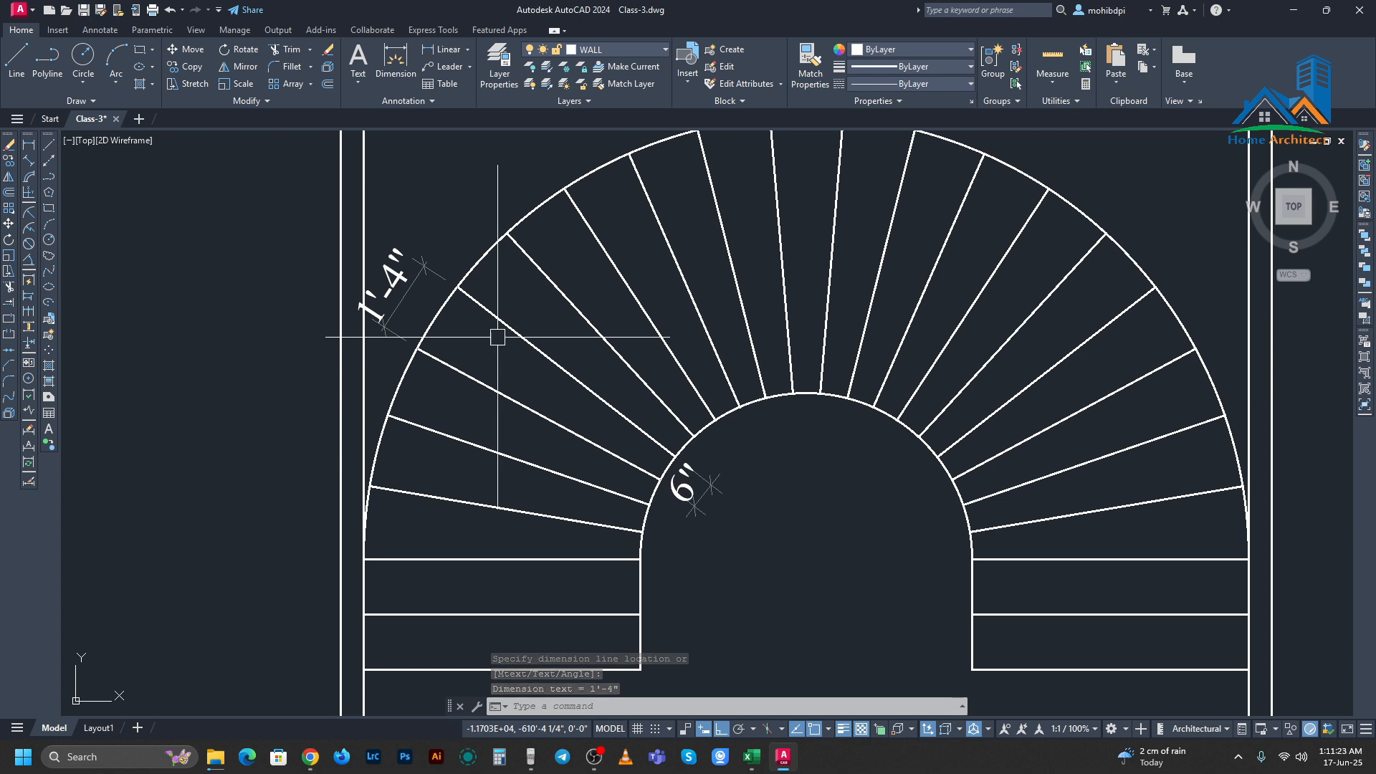
# Step: Delete the two aligned dimensions at the inner and outer ends of the radial step
pyautogui.scroll(-2, 497, 336)
pyautogui.click(617, 443)
pyautogui.click(438, 304)
pyautogui.press('Delete')
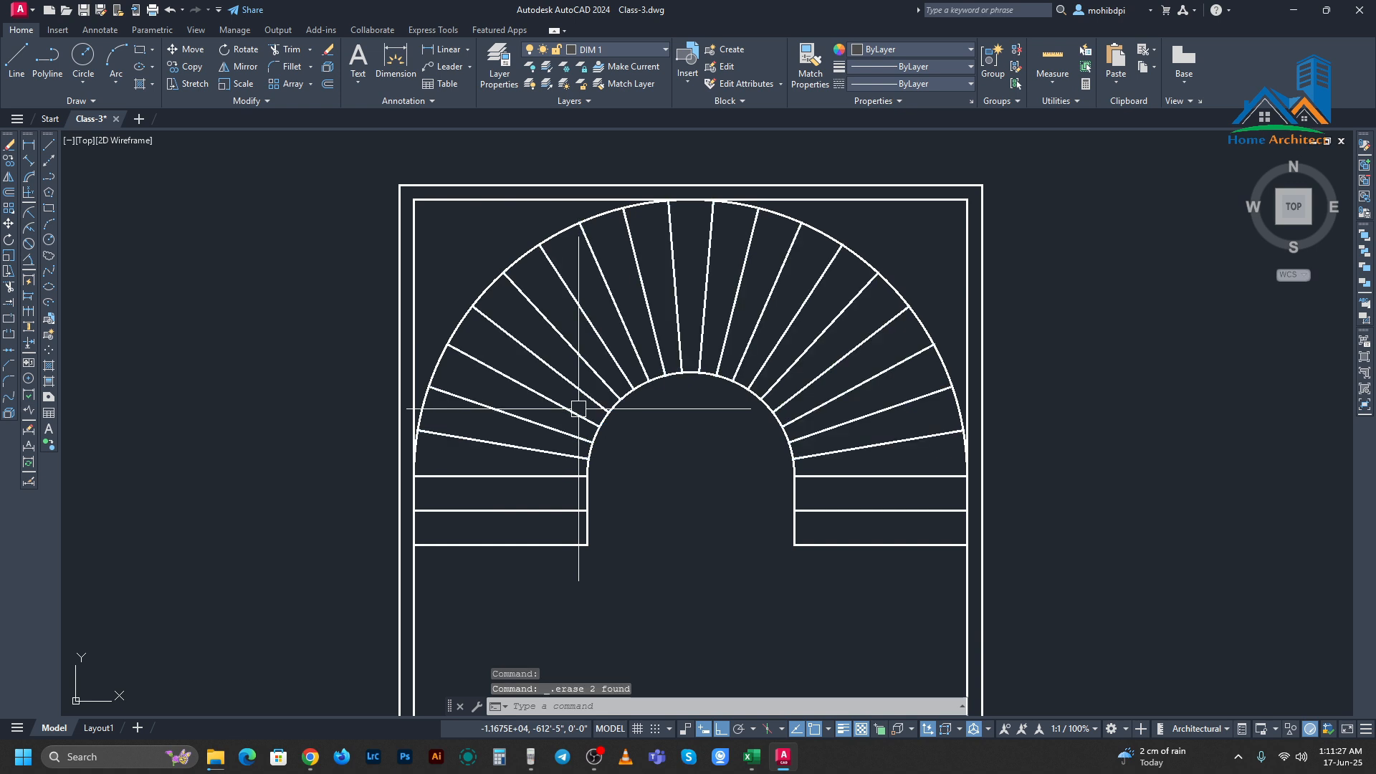
pyautogui.scroll(2, 598, 454)
pyautogui.scroll(1, 599, 446)
pyautogui.scroll(-5, 583, 452)
pyautogui.press('Escape')
pyautogui.click(589, 488)
pyautogui.press('Escape')
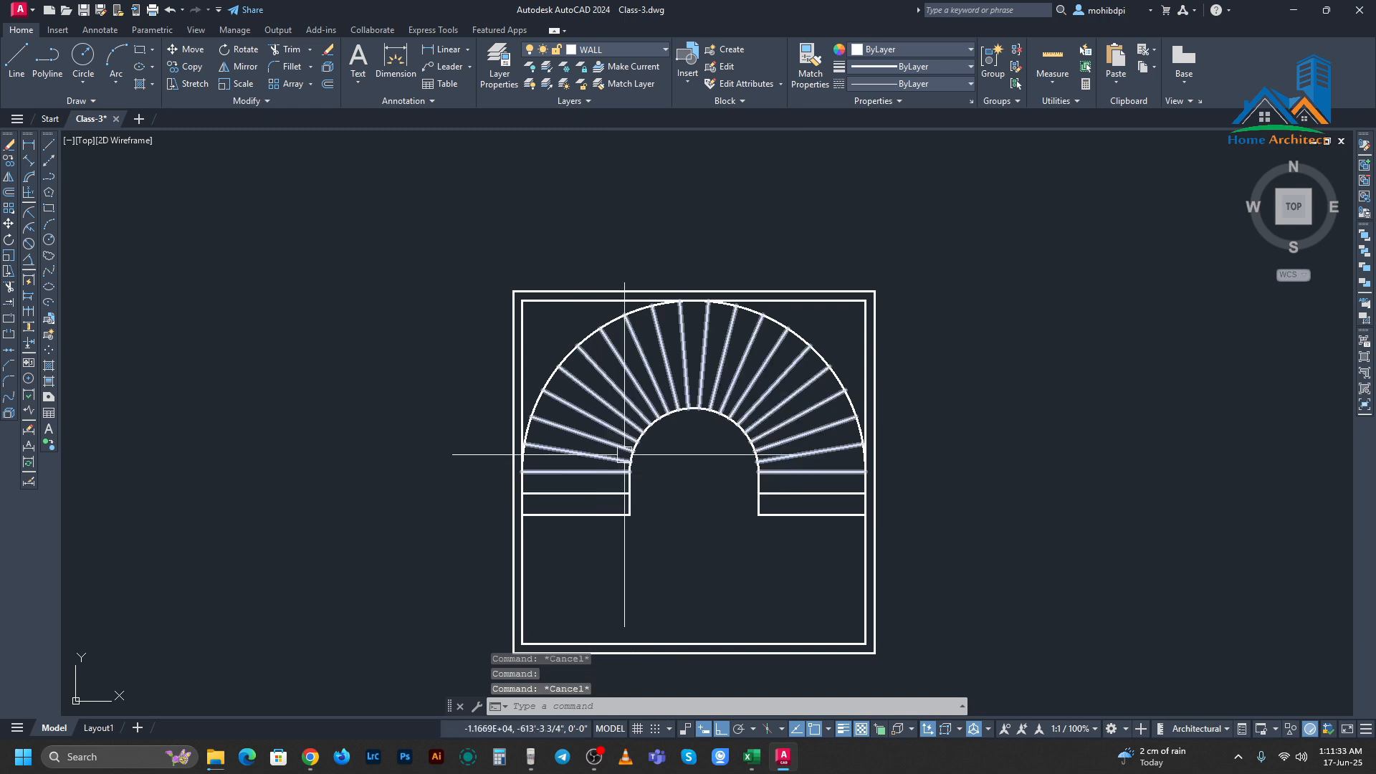
# Step: Offset the outer arc inward and the inner arc outward by 3" into the stair band
pyautogui.write('o')
pyautogui.press('Return')
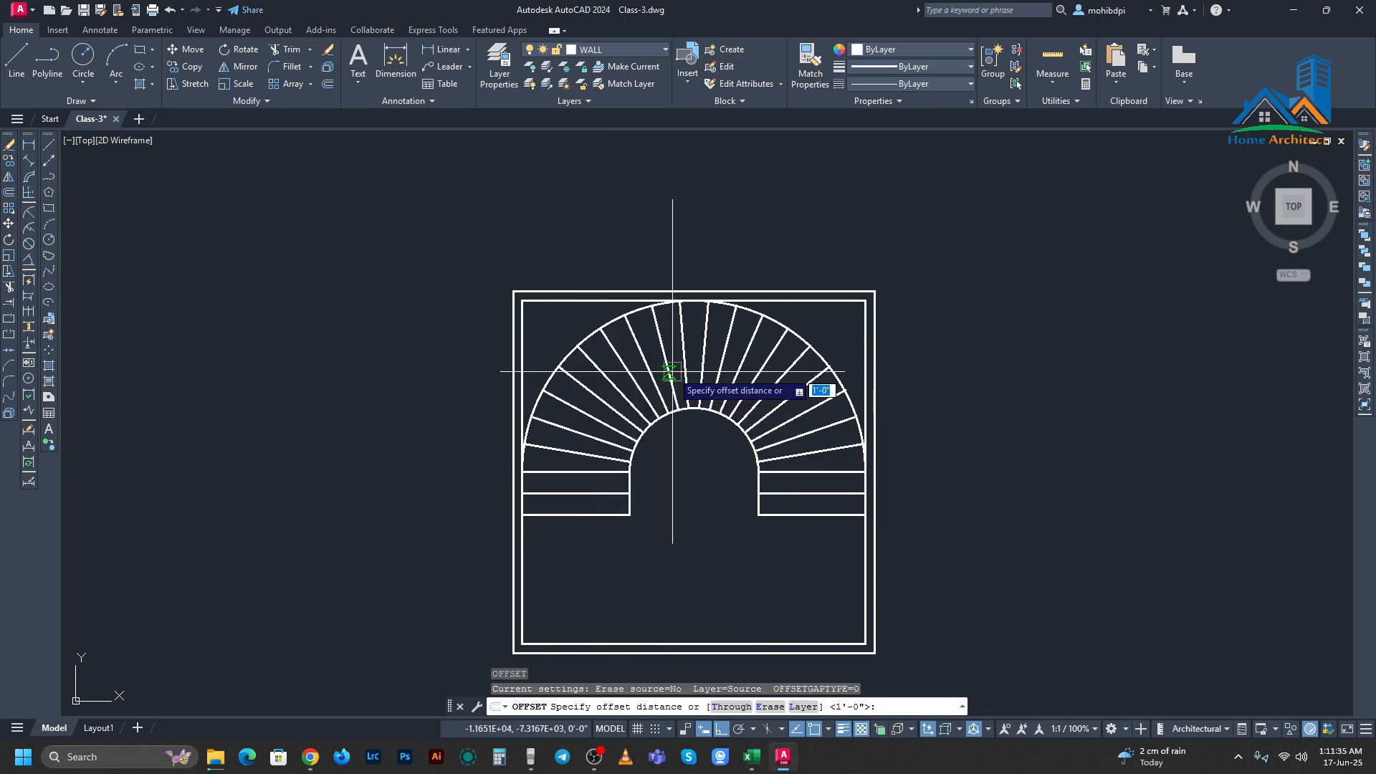
pyautogui.press('Return')
pyautogui.scroll(4, 694, 293)
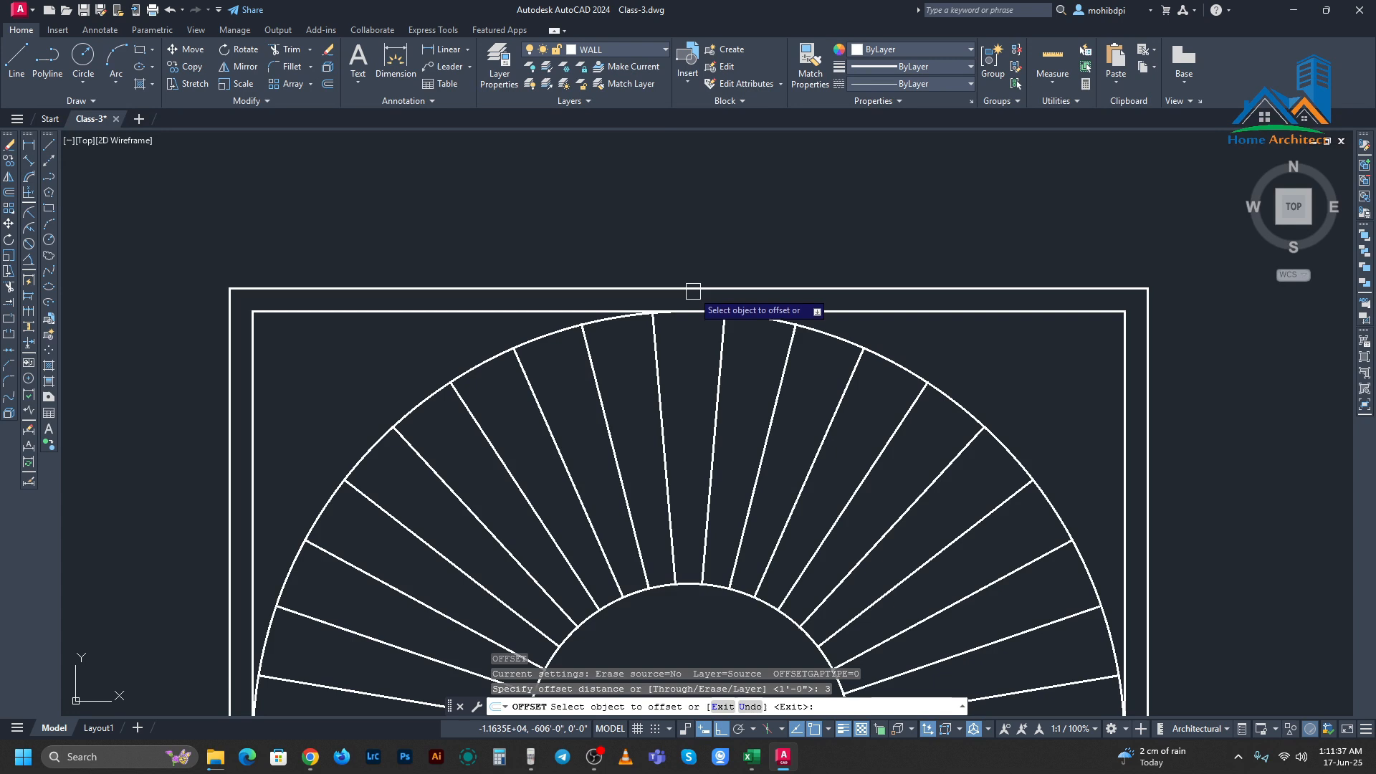
pyautogui.click(596, 324)
pyautogui.click(622, 354)
pyautogui.scroll(-2, 625, 360)
pyautogui.scroll(4, 679, 519)
pyautogui.click(678, 488)
pyautogui.click(716, 393)
# Step: Offset the vertical lines at the inner ends of the left and right straight treads 3" into the treads
pyautogui.scroll(-4, 710, 402)
pyautogui.scroll(4, 580, 580)
pyautogui.click(582, 559)
pyautogui.click(506, 545)
pyautogui.click(165, 496)
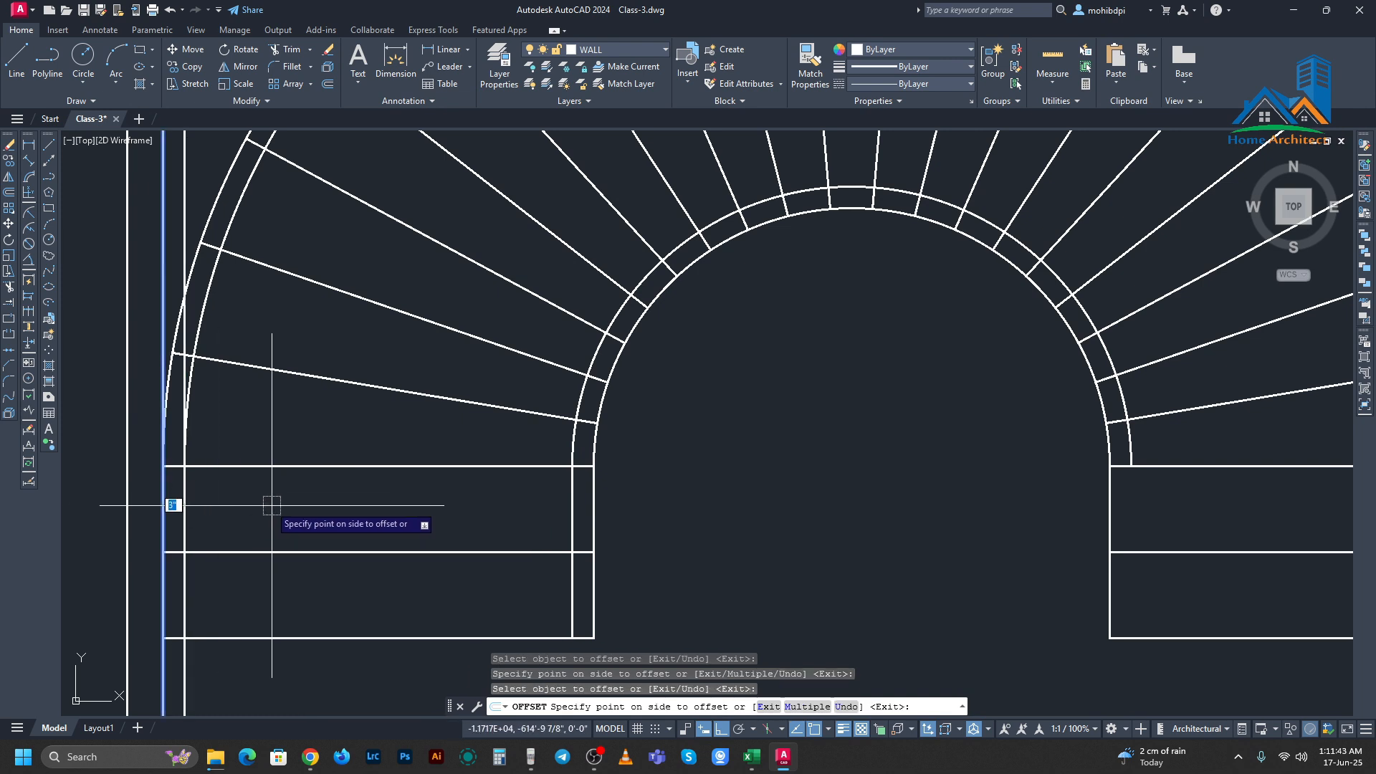
pyautogui.press('Escape')
pyautogui.press('Return')
pyautogui.press('Return')
pyautogui.click(1109, 514)
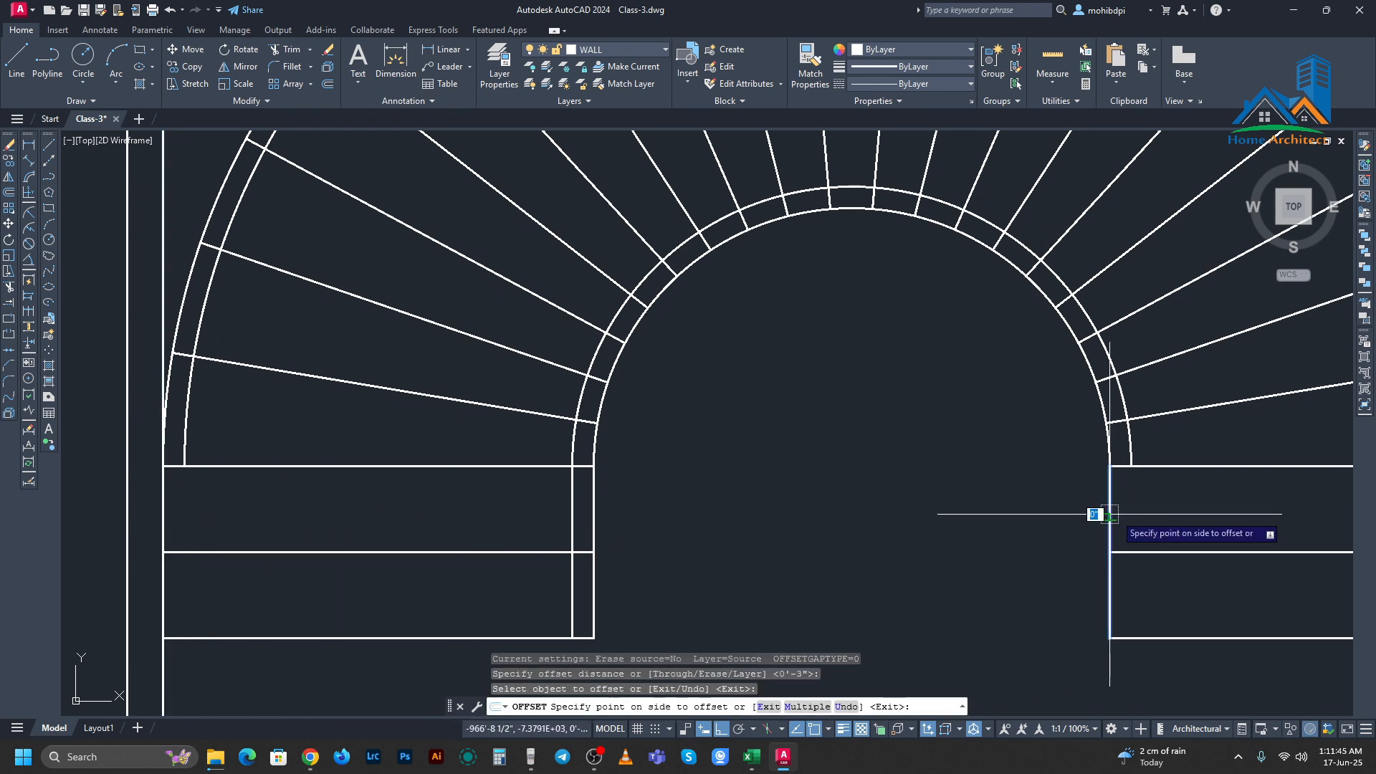
pyautogui.click(1111, 514)
pyautogui.press('Escape')
pyautogui.press('Escape')
# Step: Examine where the radial lines cross the 3" strip along the left part of the inner arc
pyautogui.scroll(-8, 916, 485)
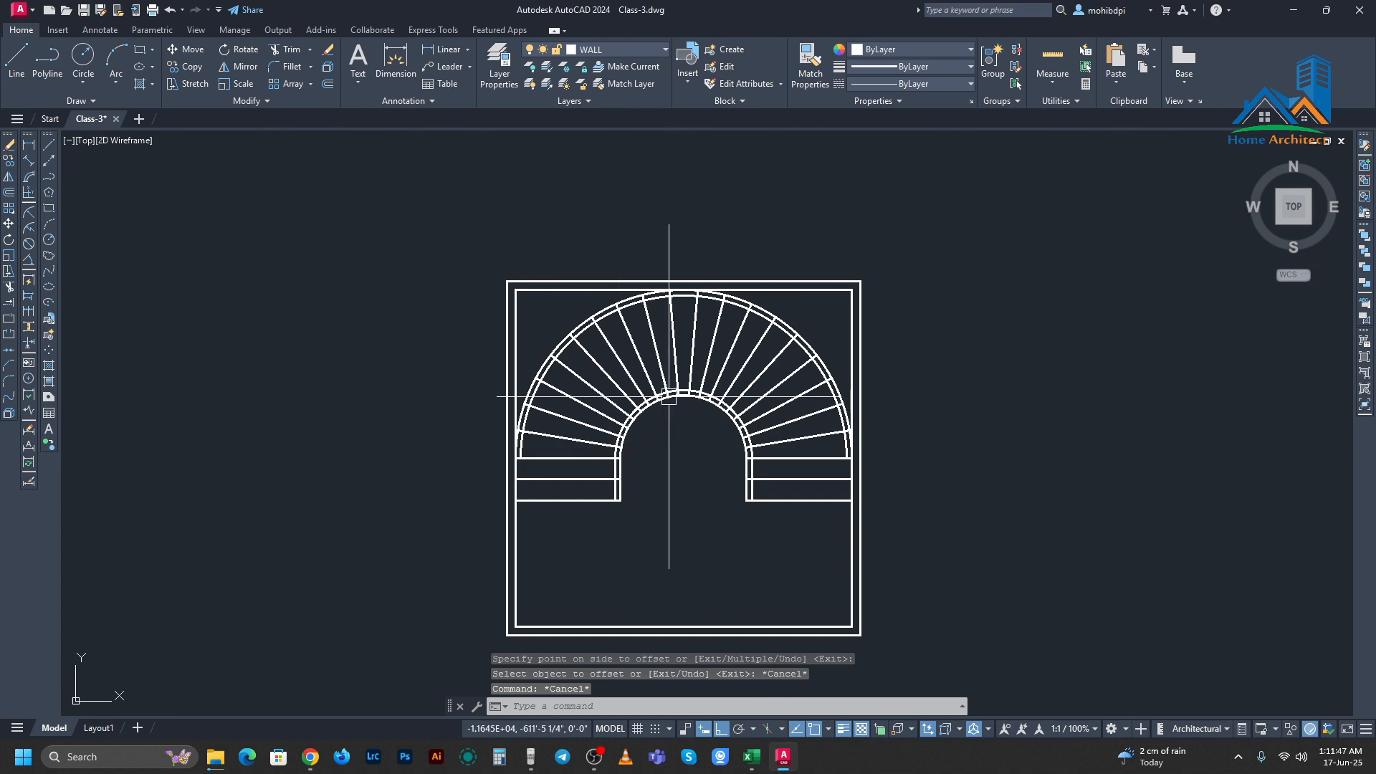
pyautogui.scroll(6, 668, 396)
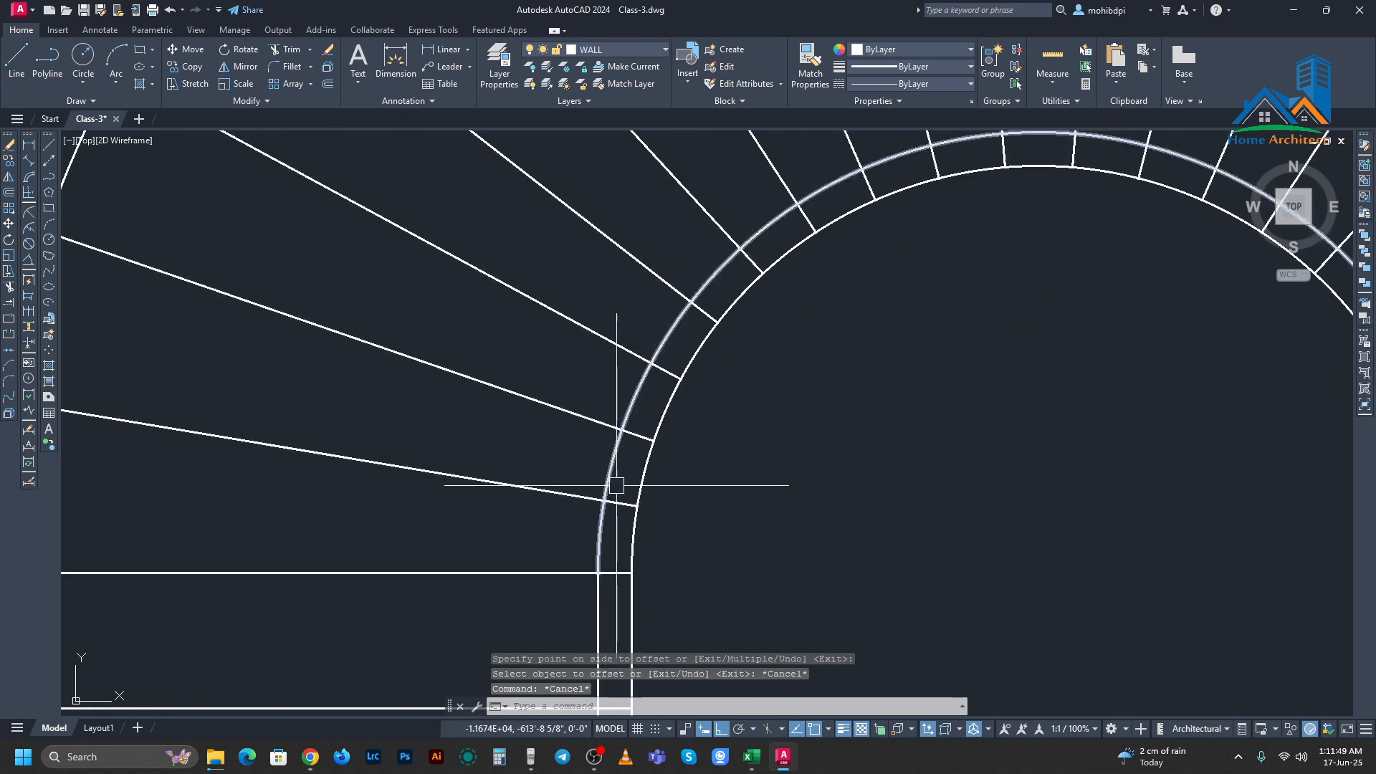
pyautogui.click(632, 462)
pyautogui.press('Escape')
pyautogui.scroll(2, 630, 452)
pyautogui.click(578, 375)
pyautogui.click(642, 513)
pyautogui.press('Escape')
pyautogui.click(544, 554)
pyautogui.click(688, 449)
pyautogui.press('Escape')
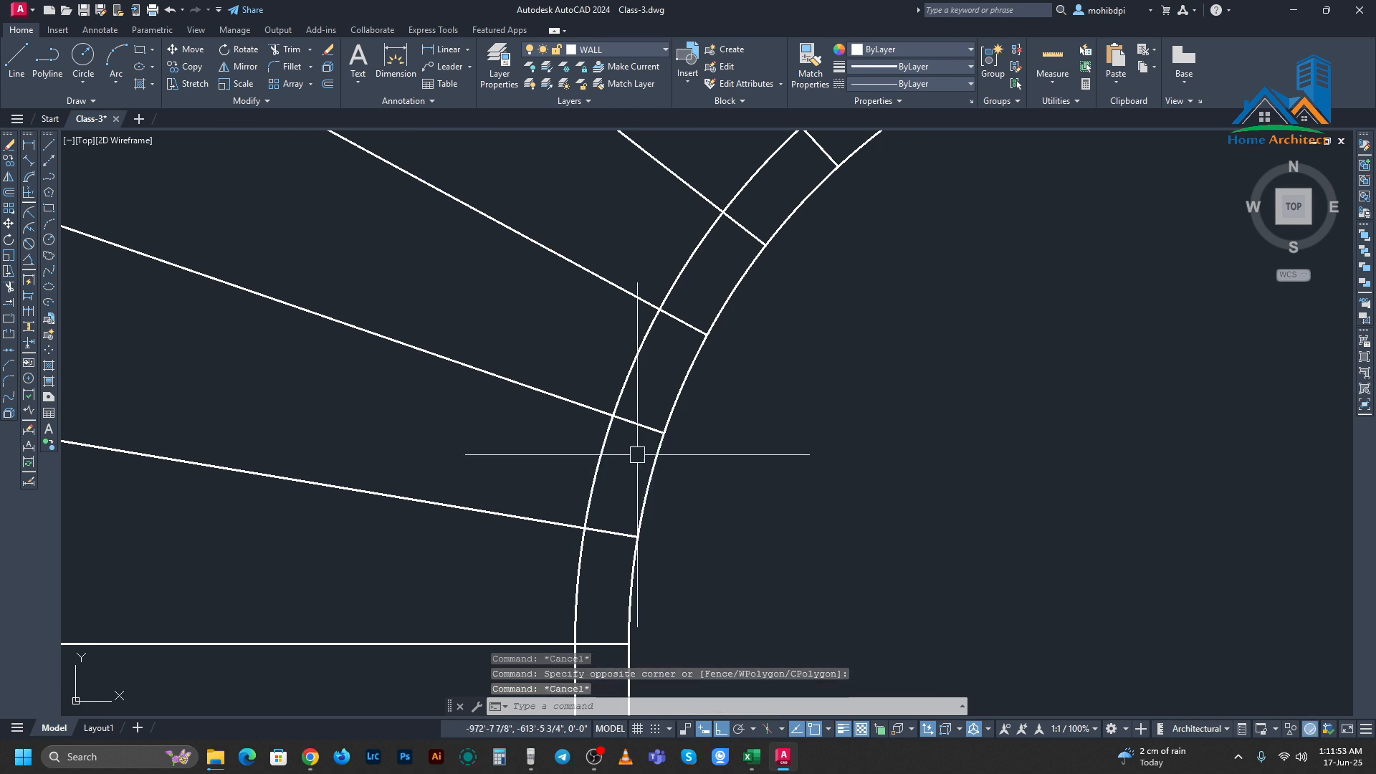
# Step: Measure the tread width between the two lowest left radial lines where they cross the inner edge strip
pyautogui.scroll(-2, 637, 454)
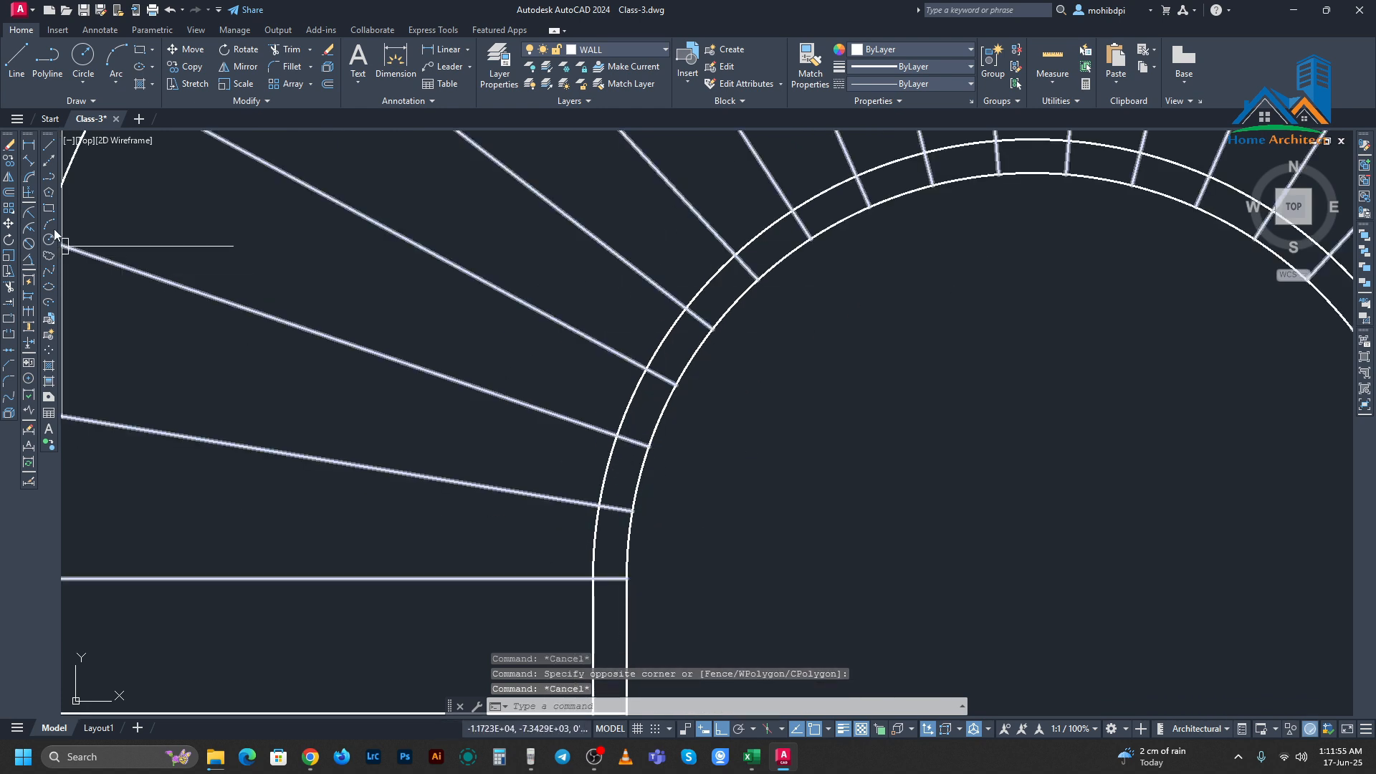
pyautogui.click(33, 166)
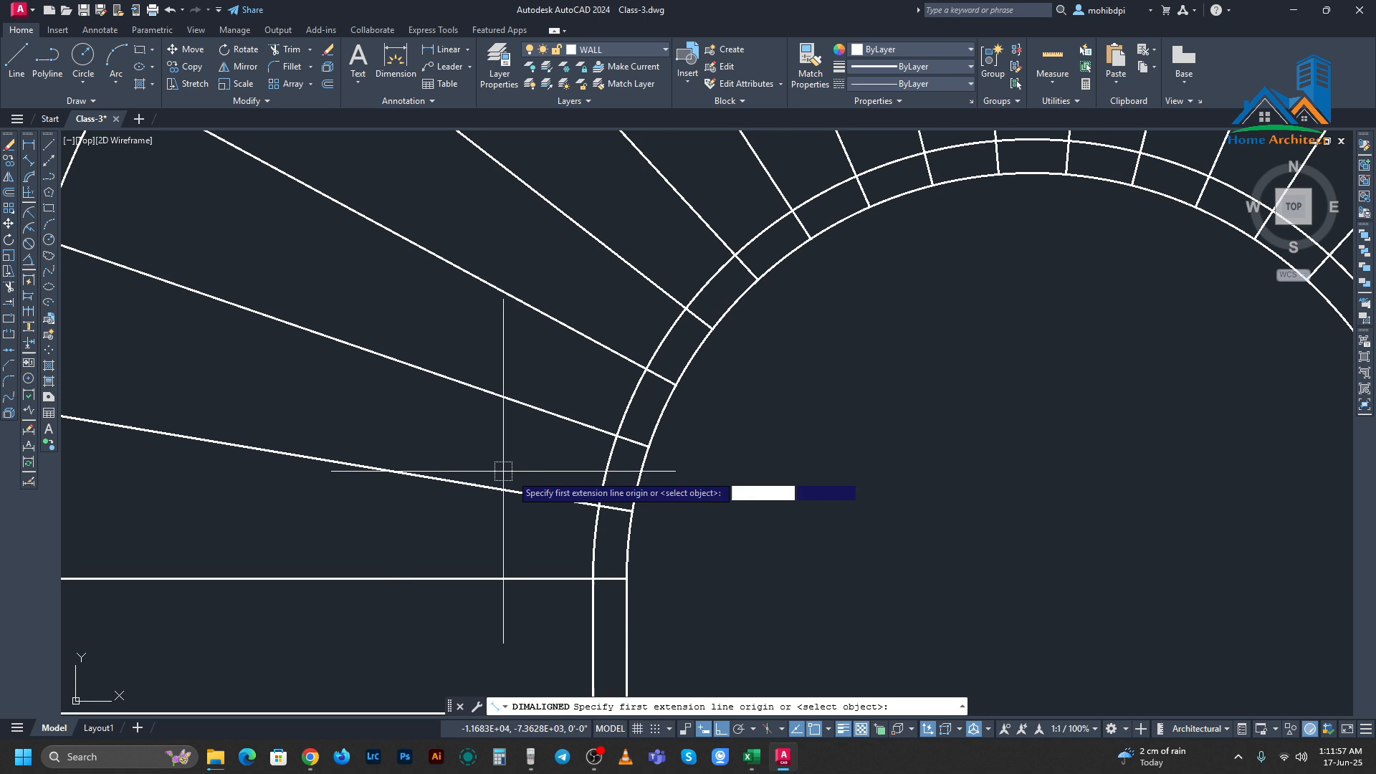
pyautogui.click(599, 506)
pyautogui.click(636, 435)
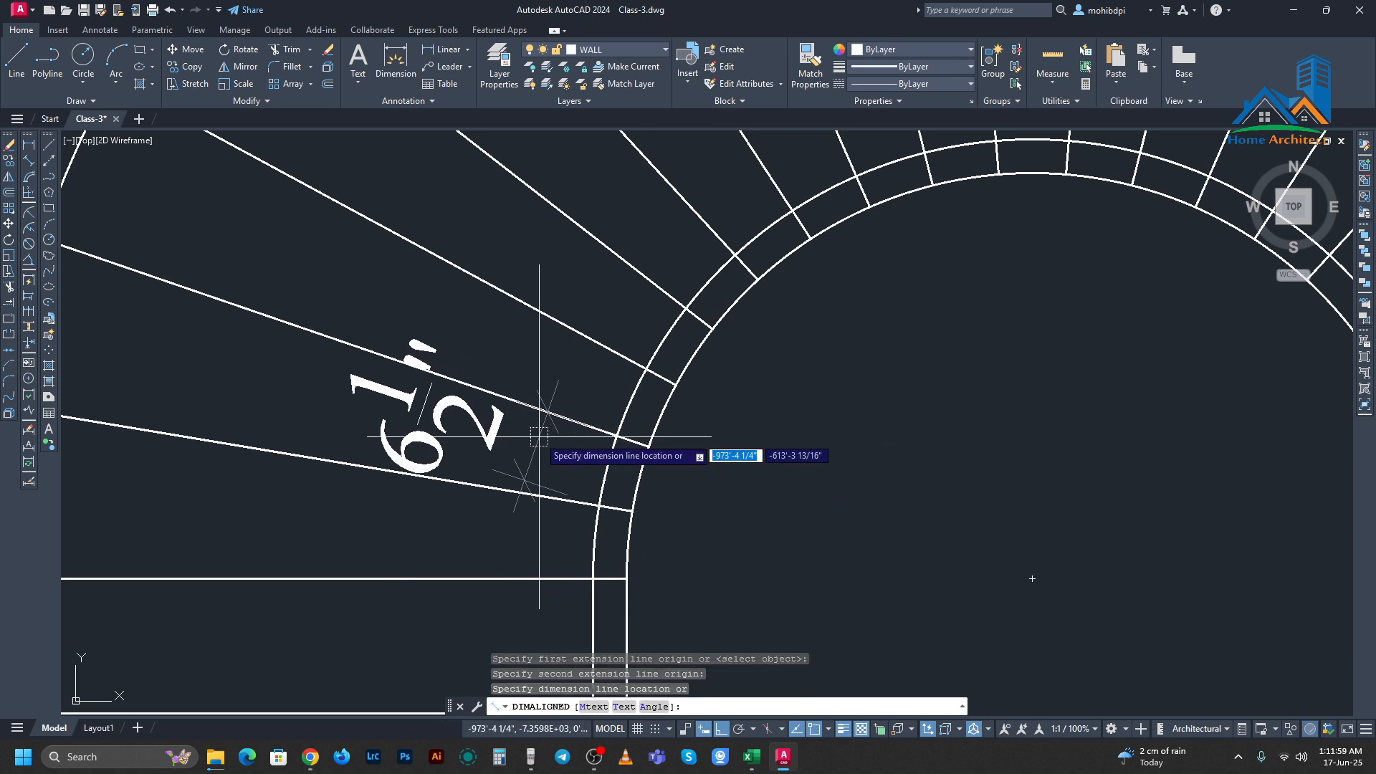
pyautogui.press('Escape')
pyautogui.scroll(-5, 539, 442)
pyautogui.scroll(4, 541, 414)
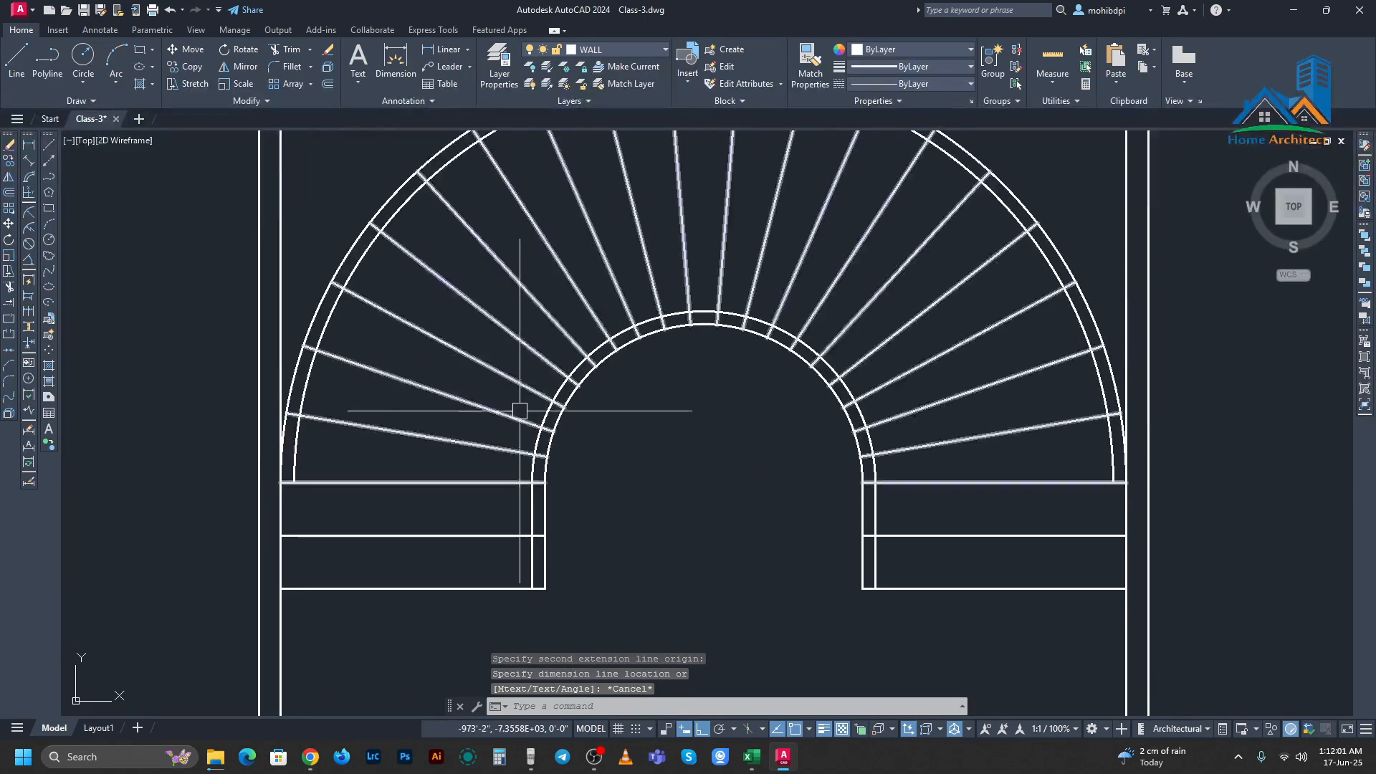
# Step: Measure the tread width between the two lowest left radial lines near mid-length and farther outward
pyautogui.scroll(-2, 582, 490)
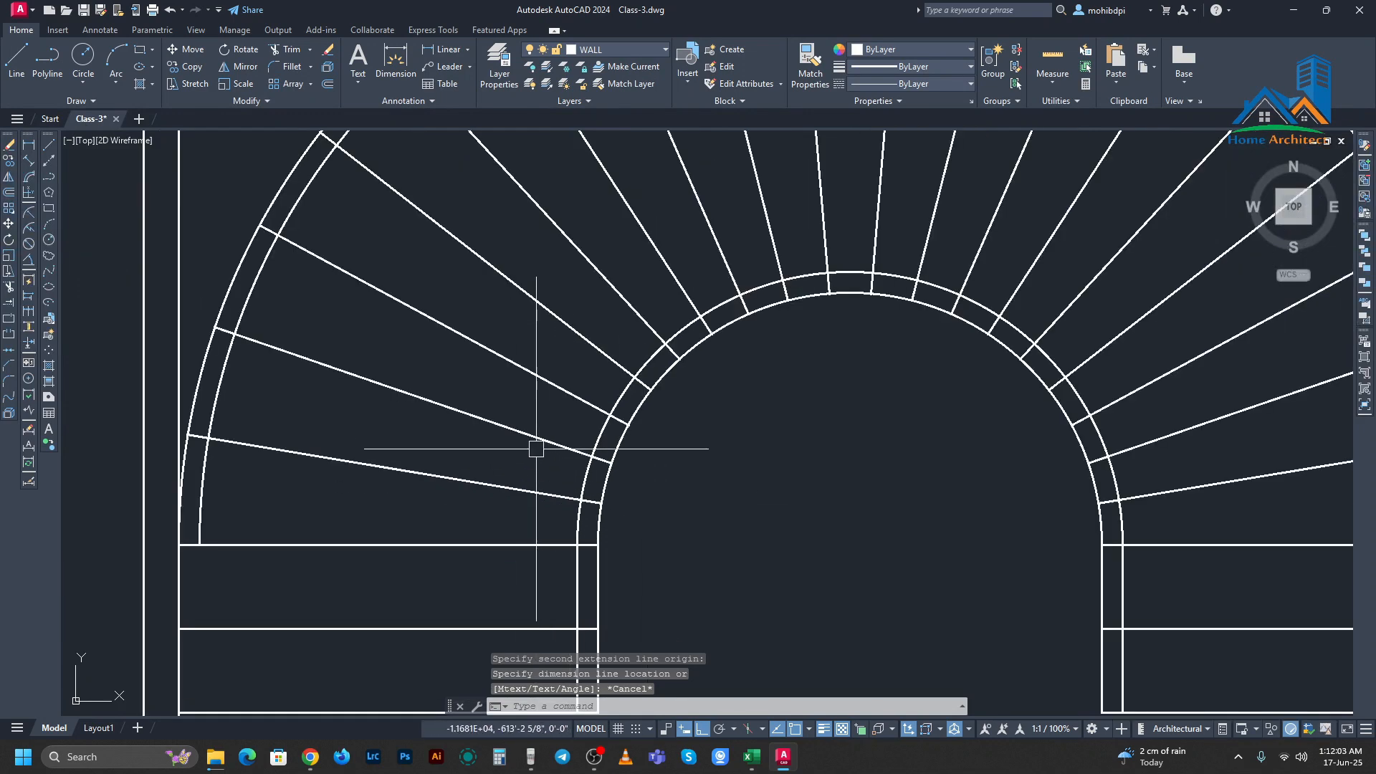
pyautogui.click(33, 168)
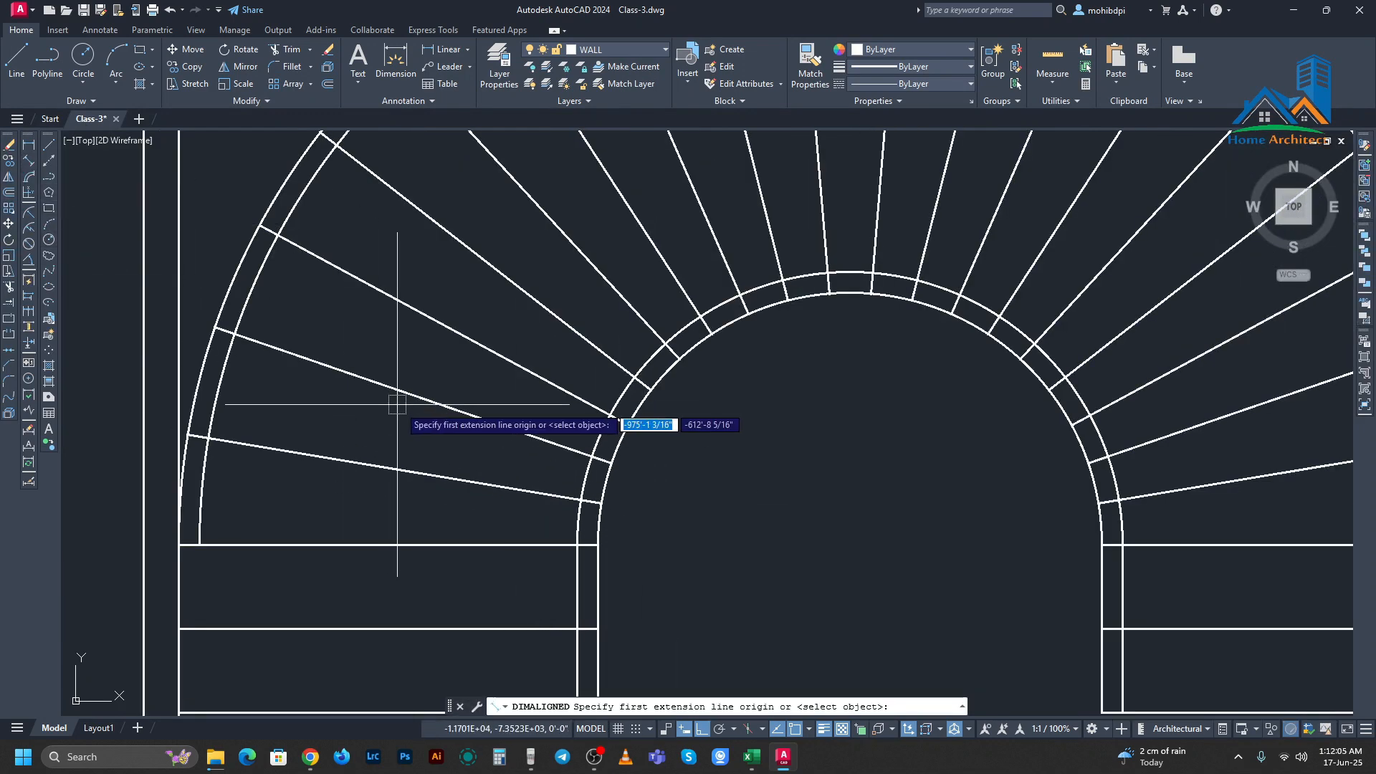
pyautogui.click(468, 480)
pyautogui.click(488, 420)
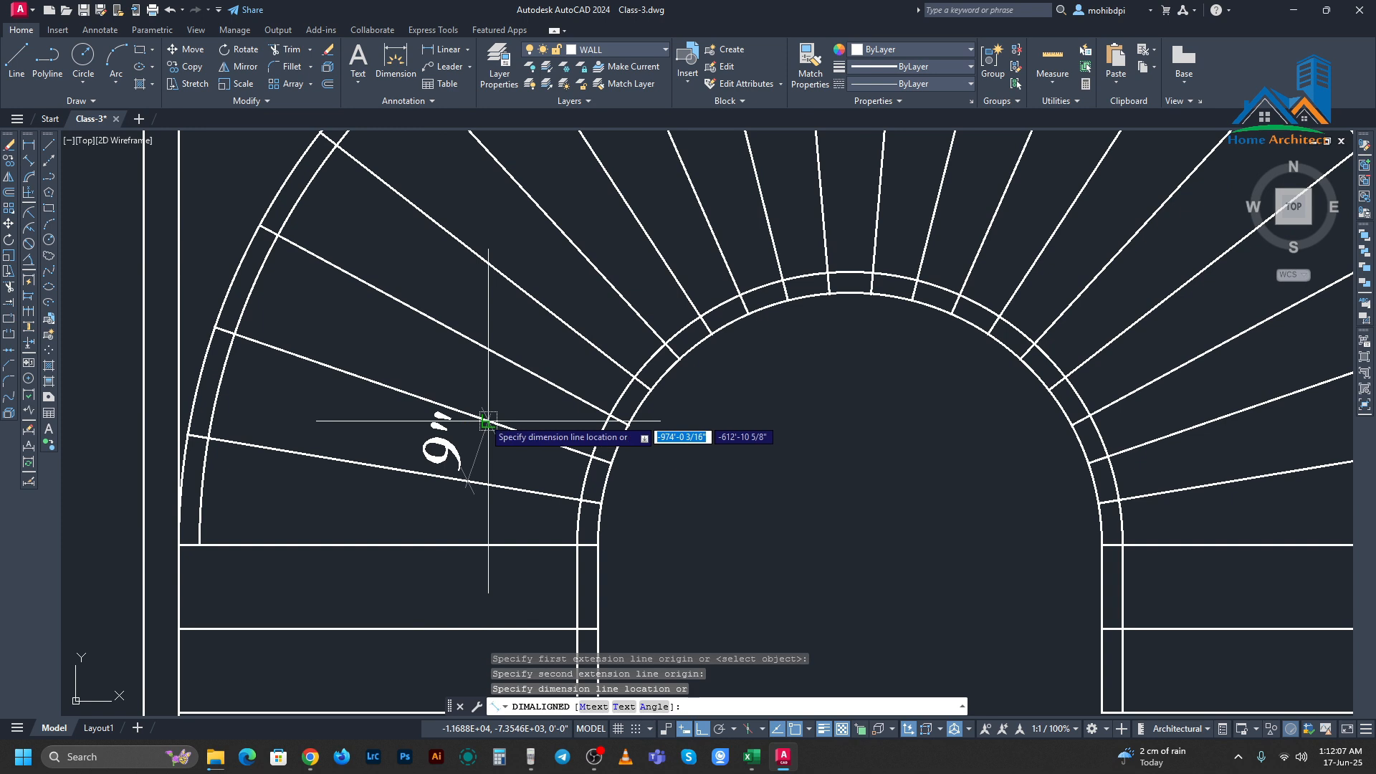
pyautogui.press('Escape')
pyautogui.press('Return')
pyautogui.click(395, 469)
pyautogui.click(396, 390)
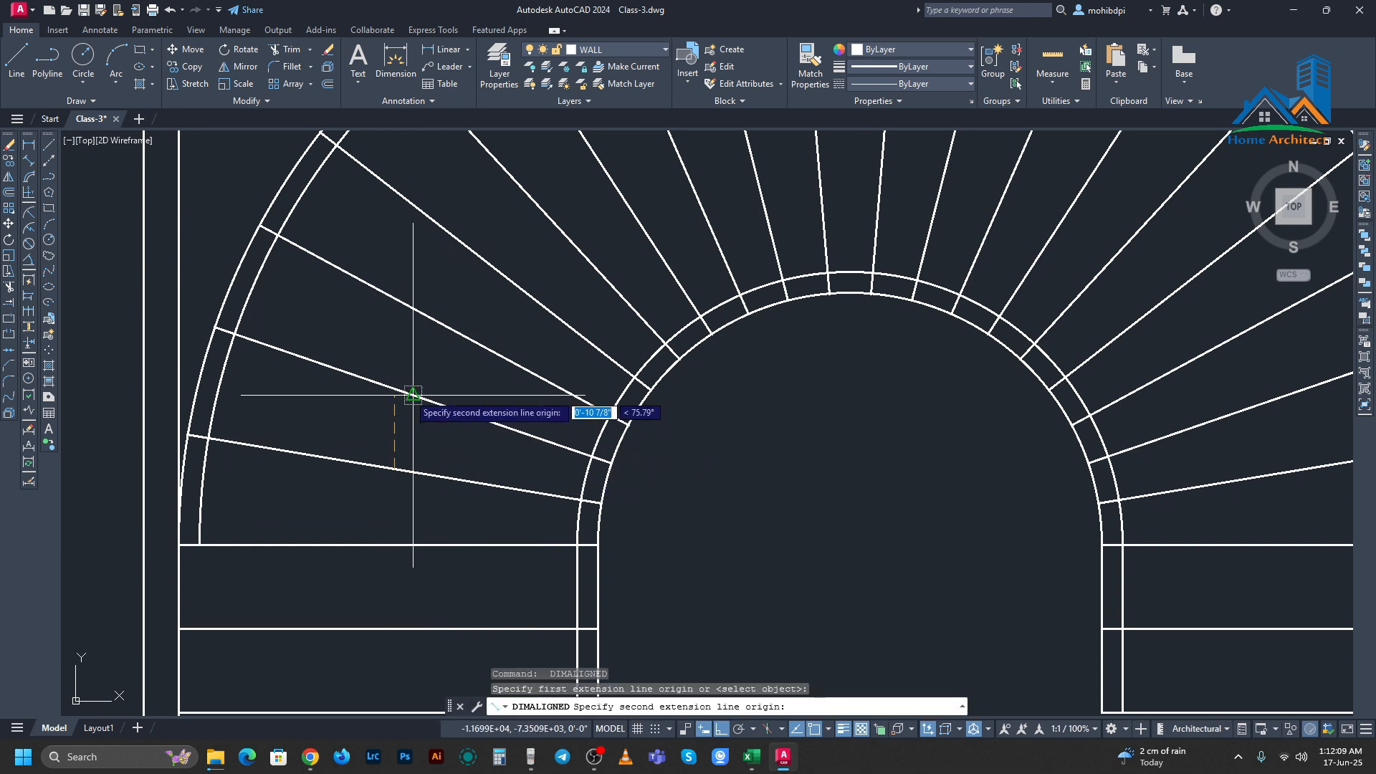
pyautogui.press('Escape')
pyautogui.scroll(-4, 396, 408)
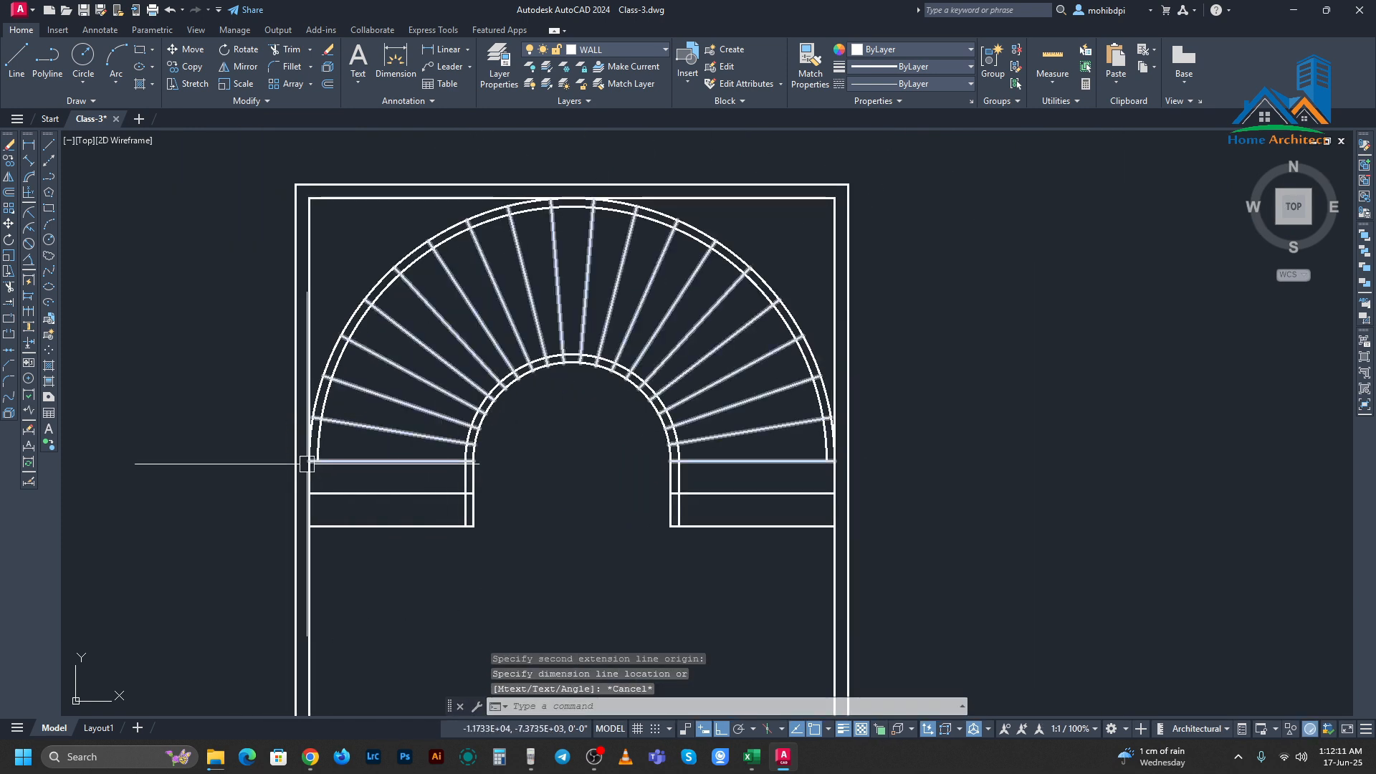
# Step: Draw 2' vertical lines from both ends of the outer strip's inner arc down across the left and right straight treads
pyautogui.scroll(2, 229, 478)
pyautogui.write('l')
pyautogui.press('Return')
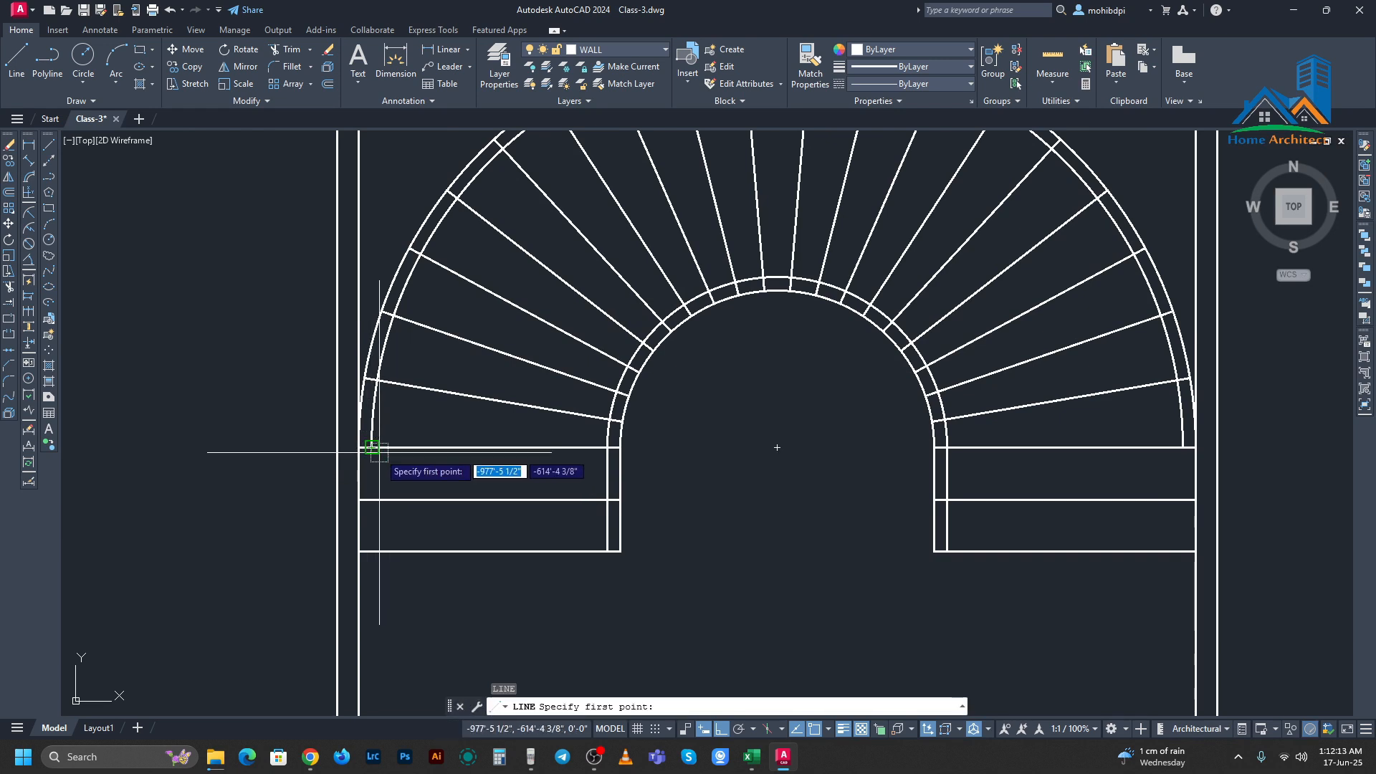
pyautogui.click(372, 448)
pyautogui.press('Escape')
pyautogui.moveTo(516, 544); pyautogui.dragTo(397, 494, button='middle')
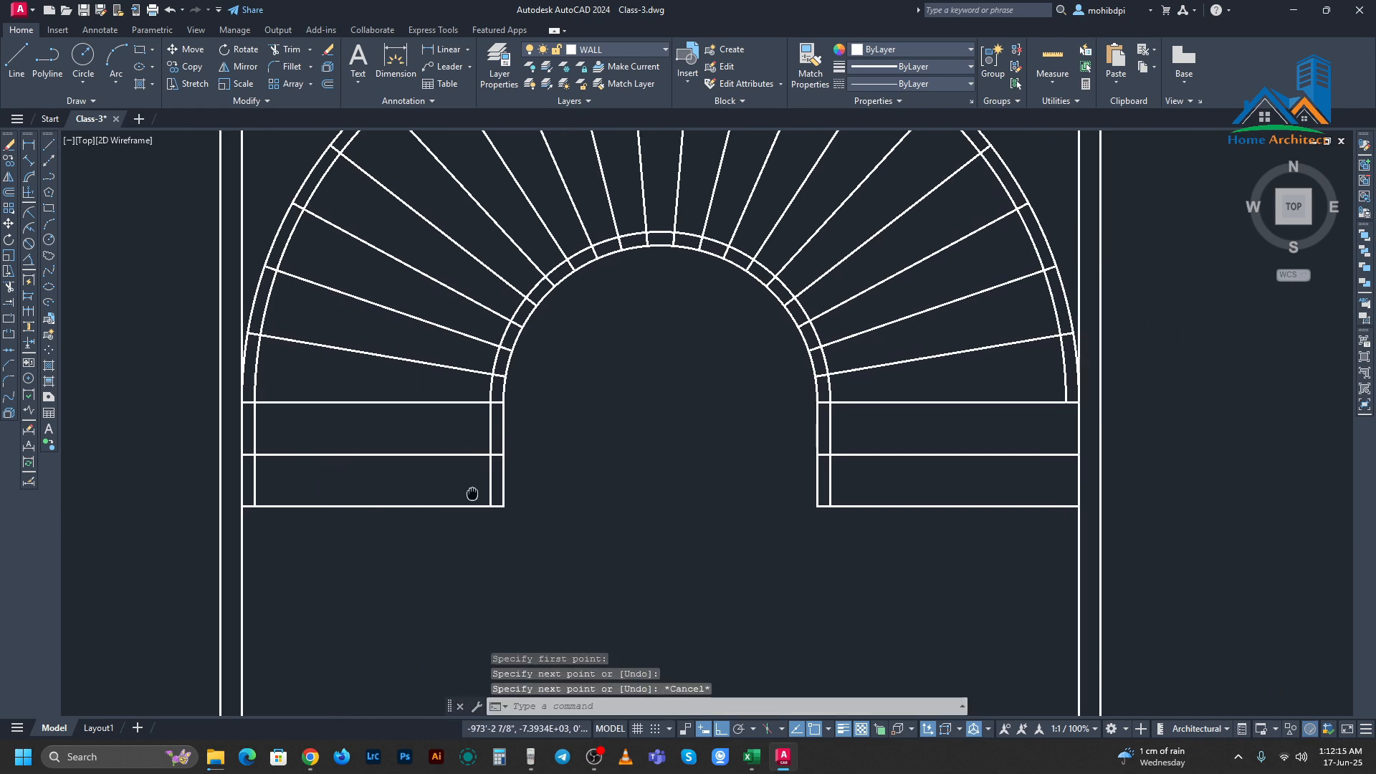
pyautogui.moveTo(953, 466); pyautogui.dragTo(903, 466, button='middle')
pyautogui.press('Return')
pyautogui.click(1012, 397)
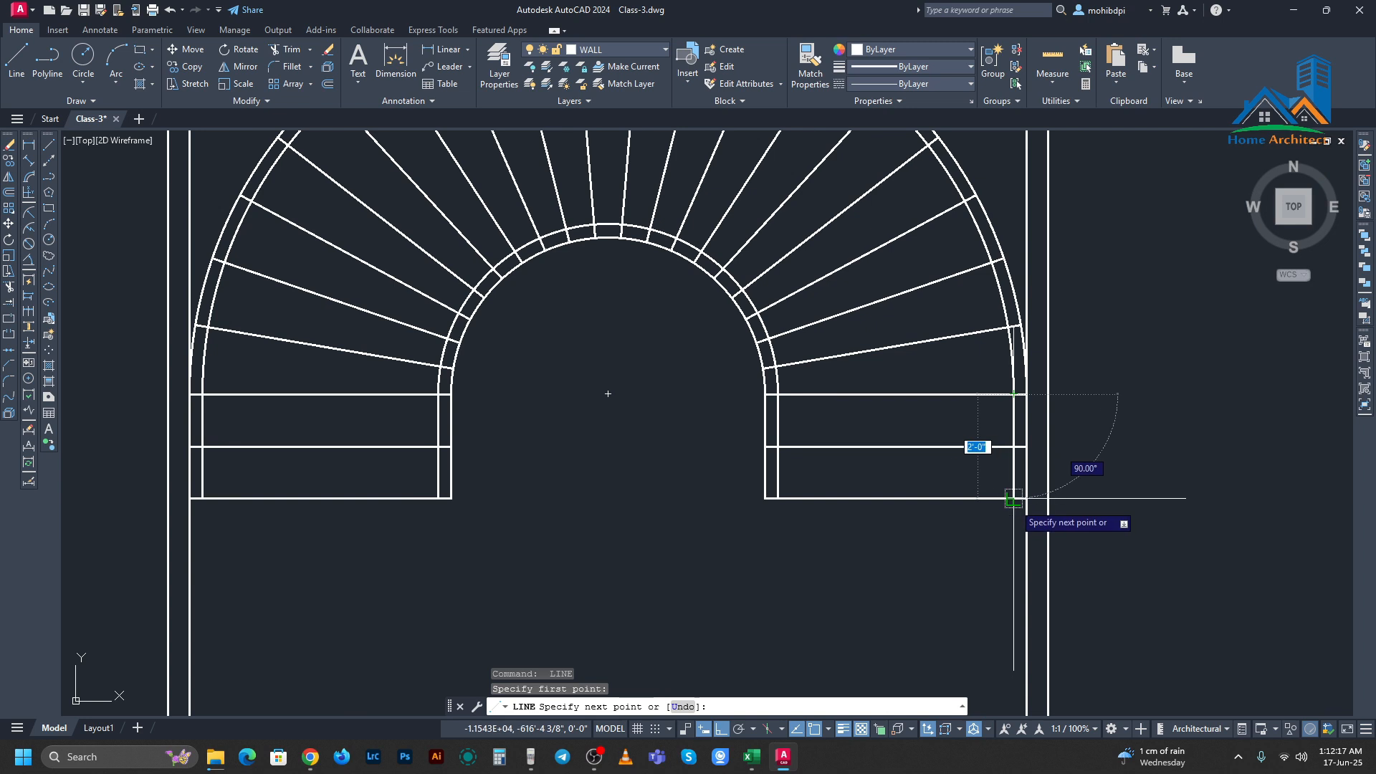
pyautogui.click(1013, 499)
pyautogui.press('Escape')
pyautogui.scroll(-6, 762, 472)
pyautogui.scroll(6, 795, 394)
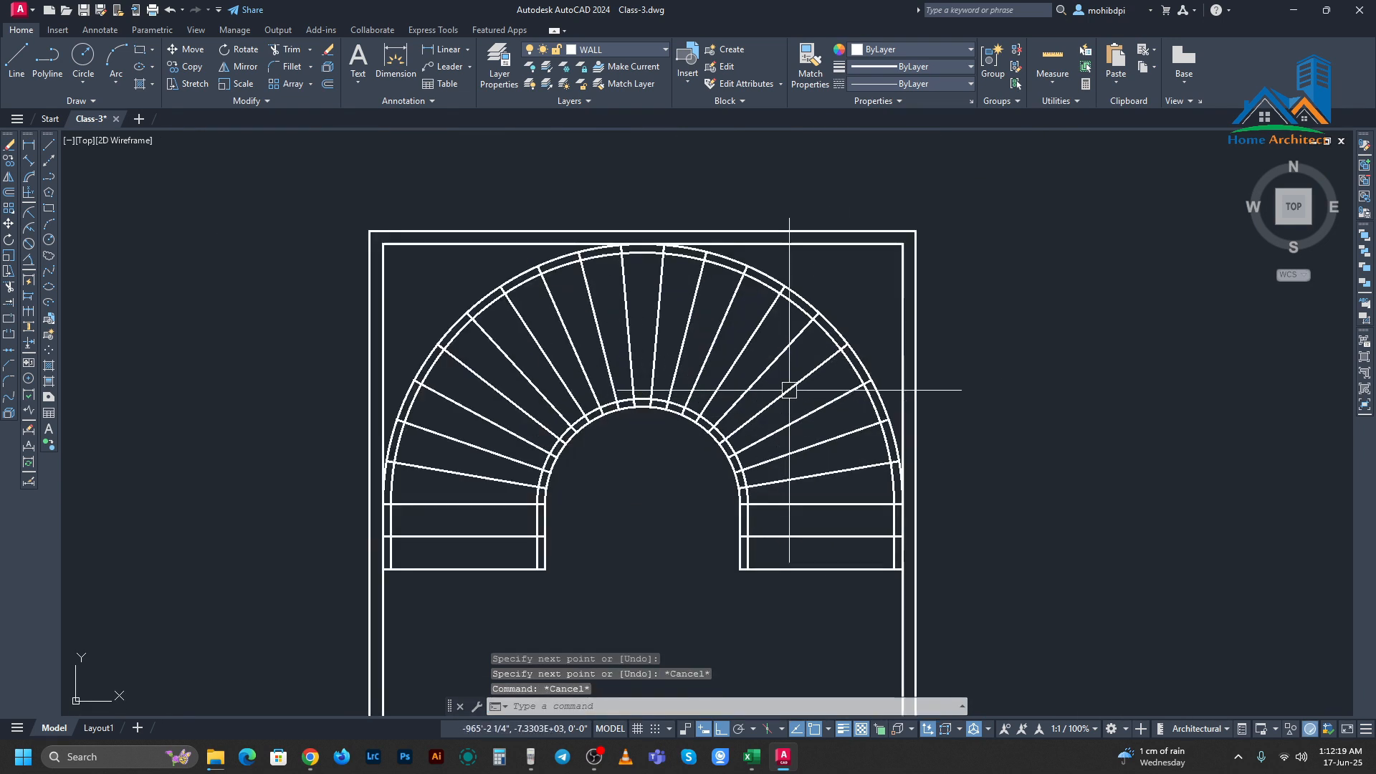
pyautogui.click(789, 391)
pyautogui.scroll(-4, 789, 392)
pyautogui.press('Escape')
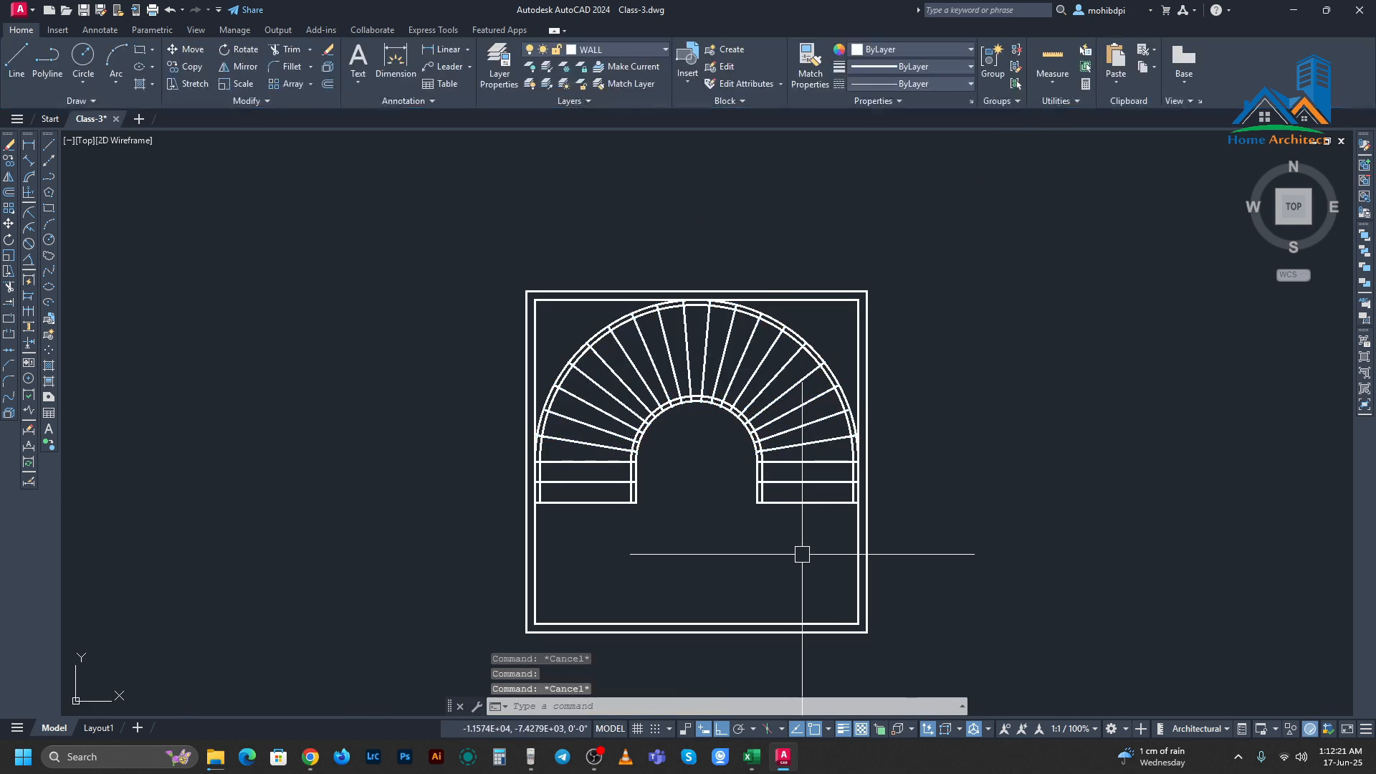
pyautogui.scroll(-2, 823, 550)
pyautogui.scroll(4, 809, 523)
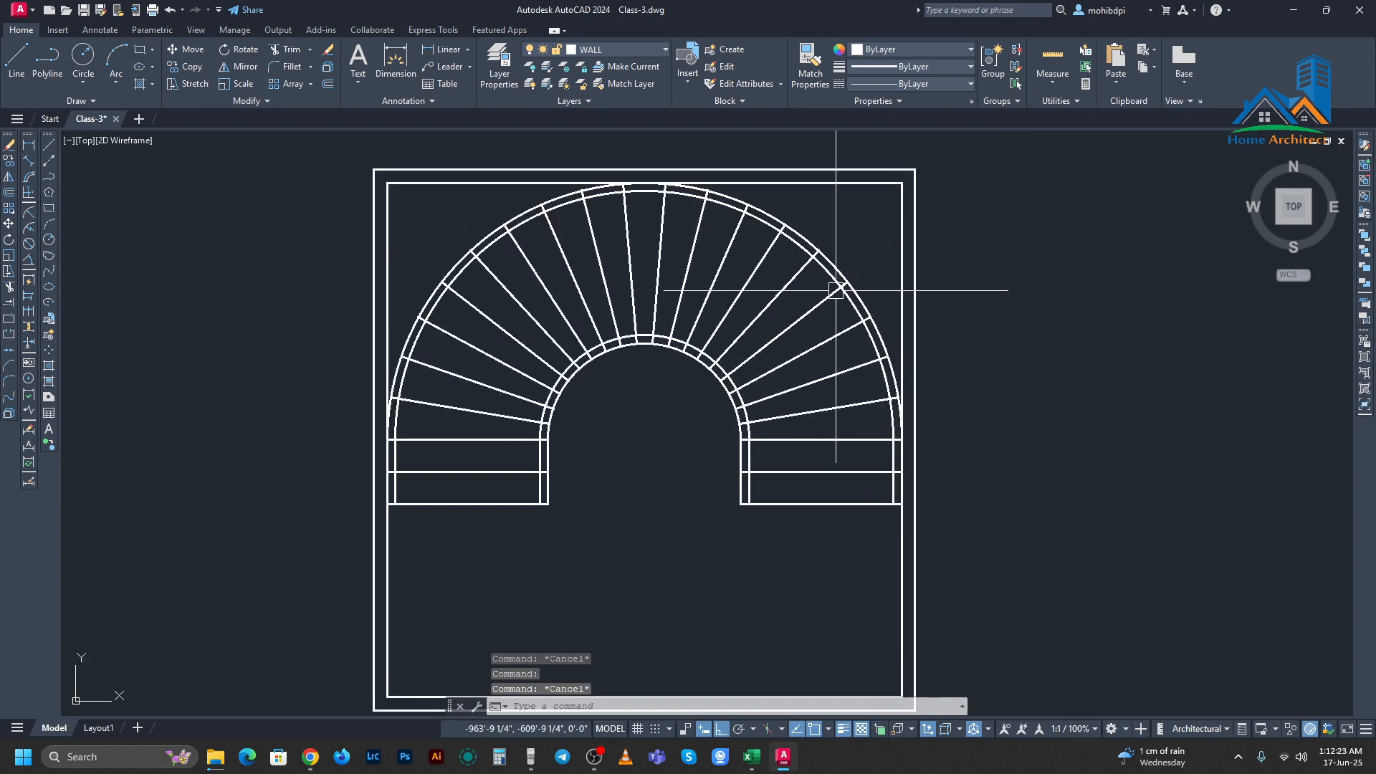
# Step: Set the lineweight of all stair arcs, treads and edge strips to 0.00 mm
pyautogui.click(870, 232)
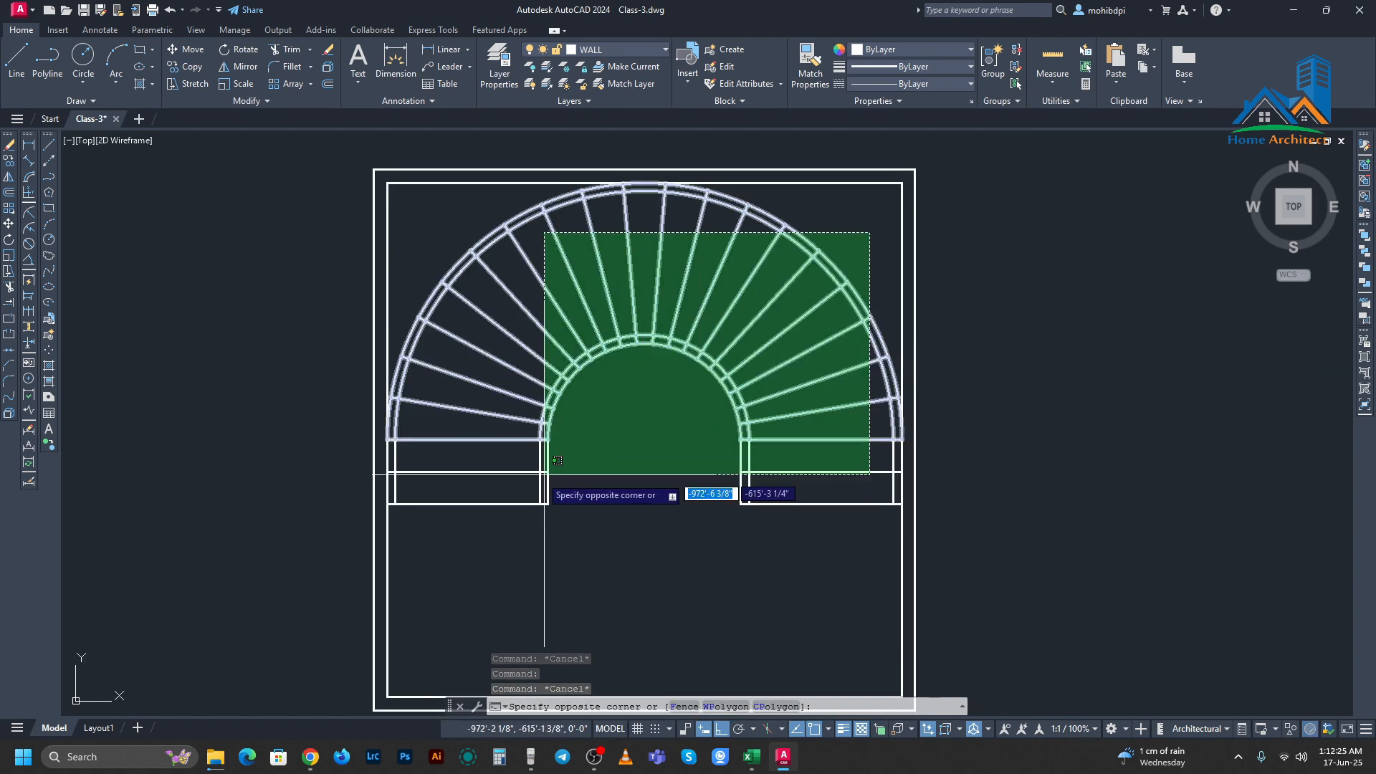
pyautogui.click(431, 570)
pyautogui.click(292, 372)
pyautogui.click(453, 507)
pyautogui.click(463, 516)
pyautogui.click(996, 373)
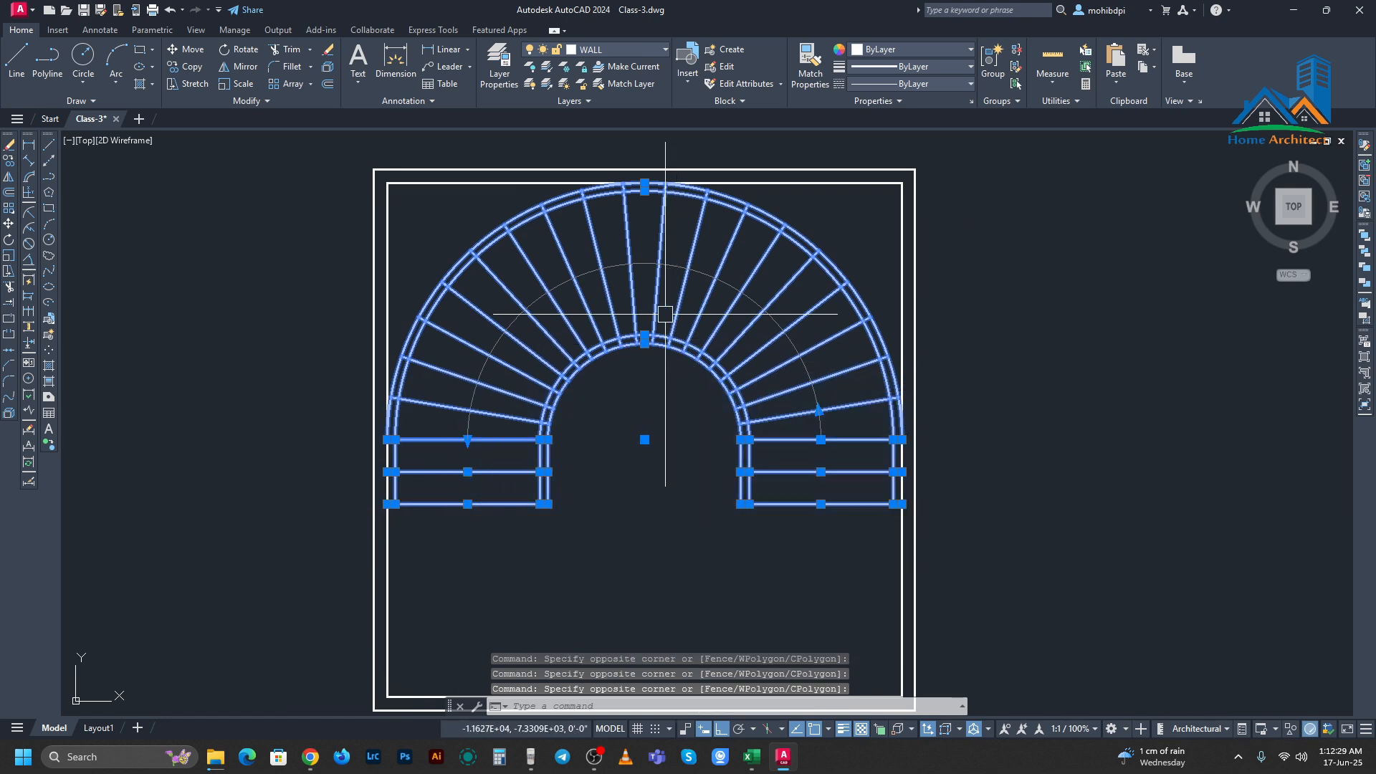
pyautogui.click(914, 69)
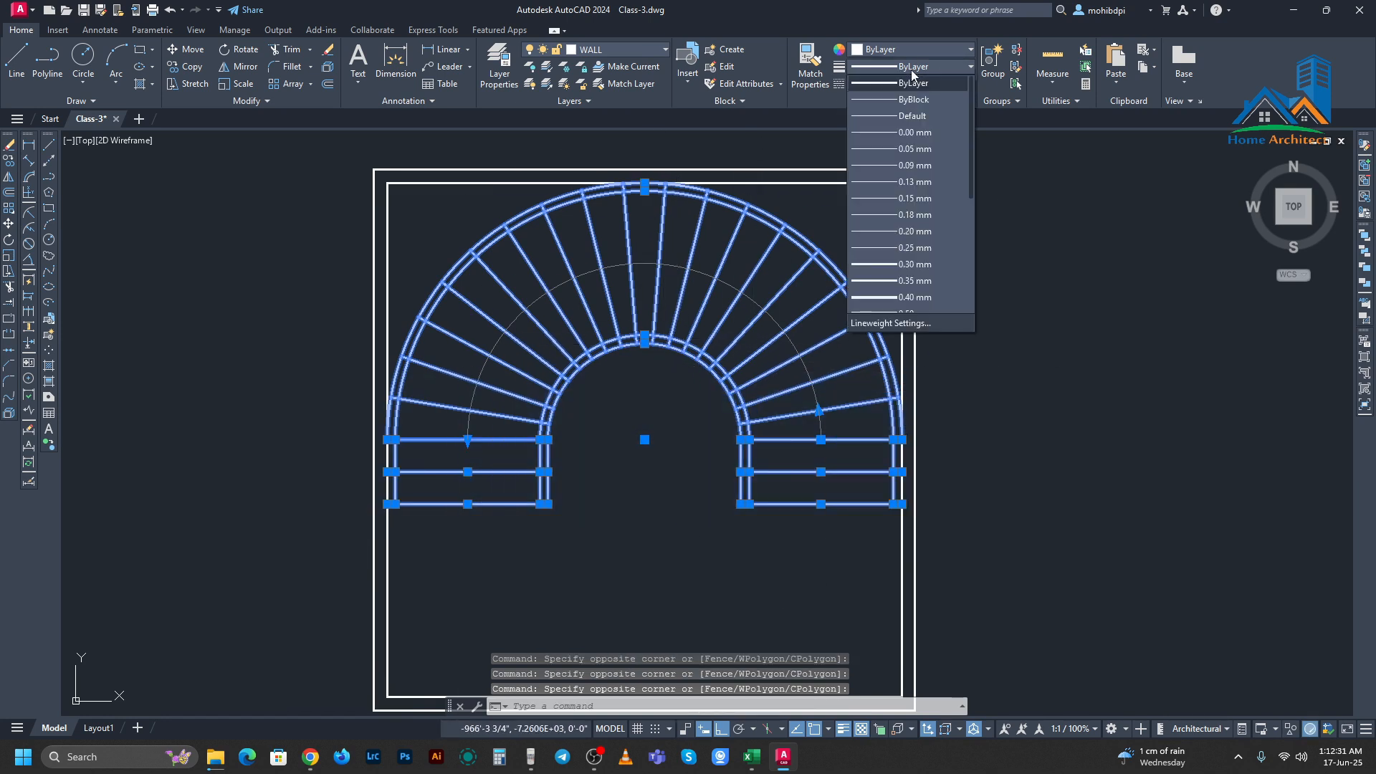
pyautogui.press('Escape')
pyautogui.press('Escape')
pyautogui.scroll(-4, 648, 413)
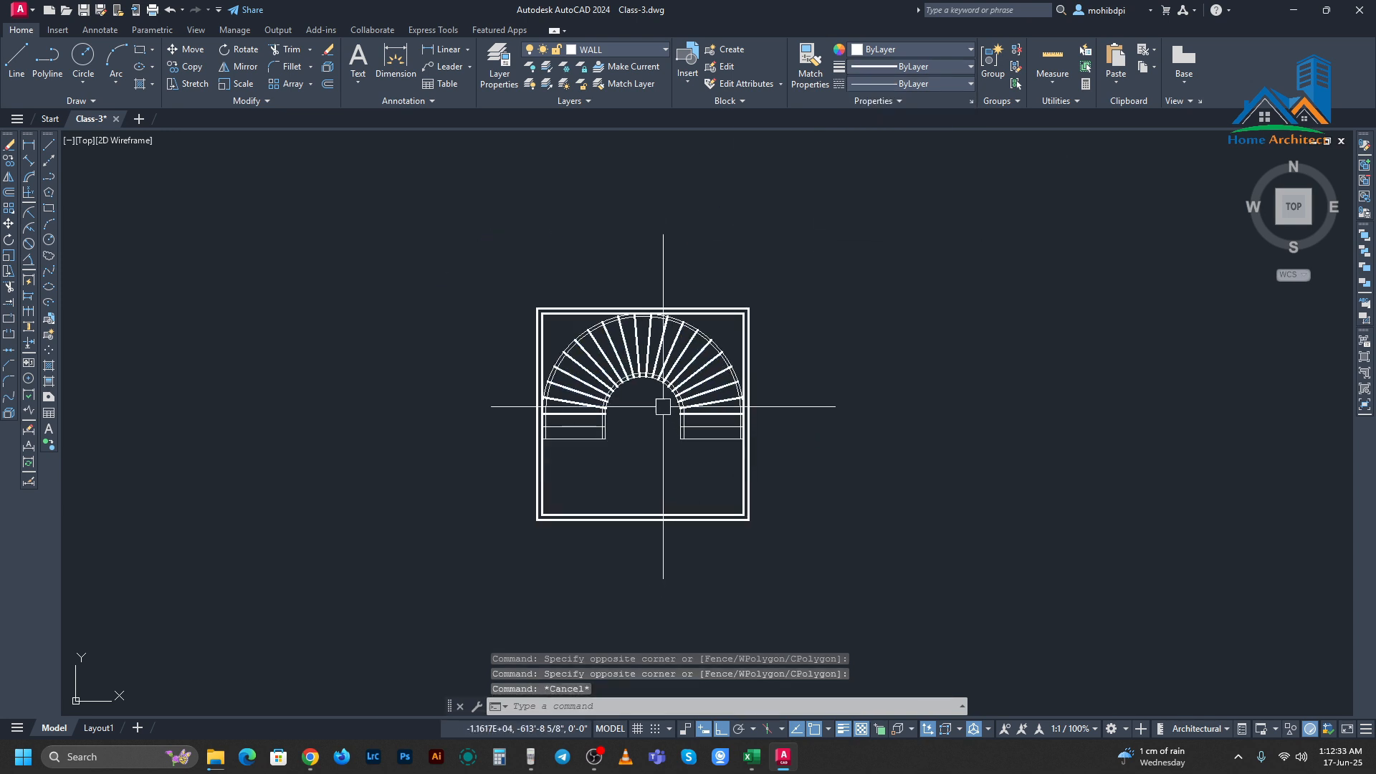
# Step: Explode the polar array of radial step lines into separate lines
pyautogui.scroll(4, 663, 406)
pyautogui.click(738, 371)
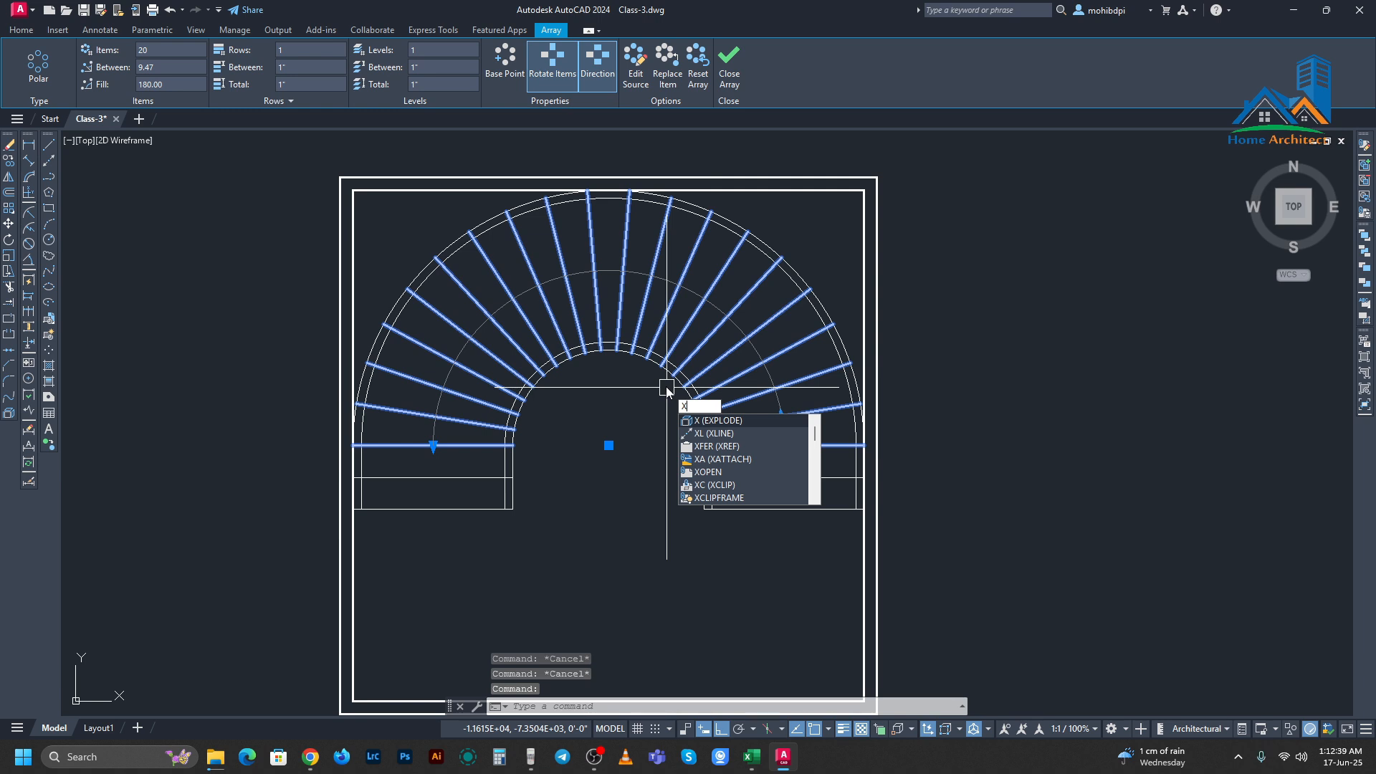
pyautogui.press('Return')
pyautogui.press('Escape')
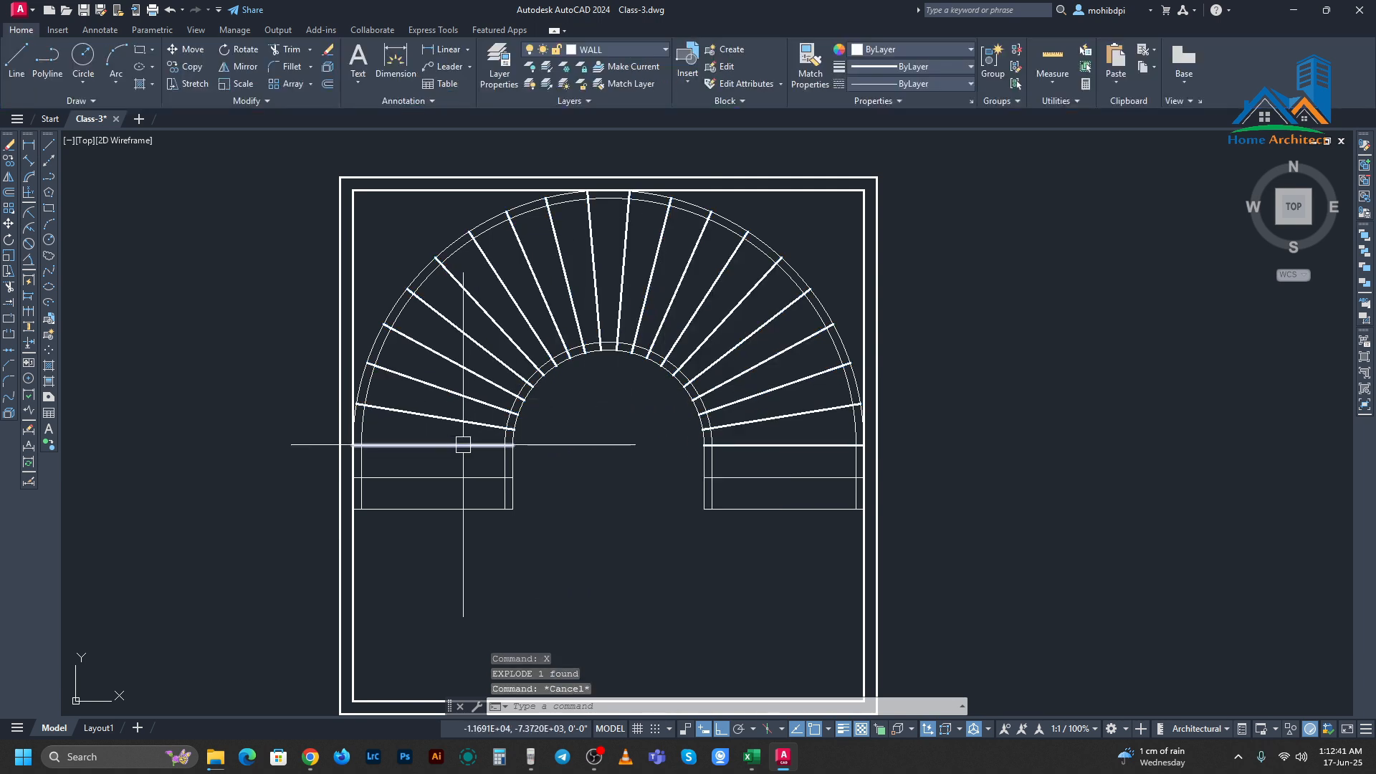
# Step: Match the properties of the lowest left straight tread line onto the radial lines and the rest of the stair
pyautogui.press('Return')
pyautogui.click(444, 509)
pyautogui.click(788, 568)
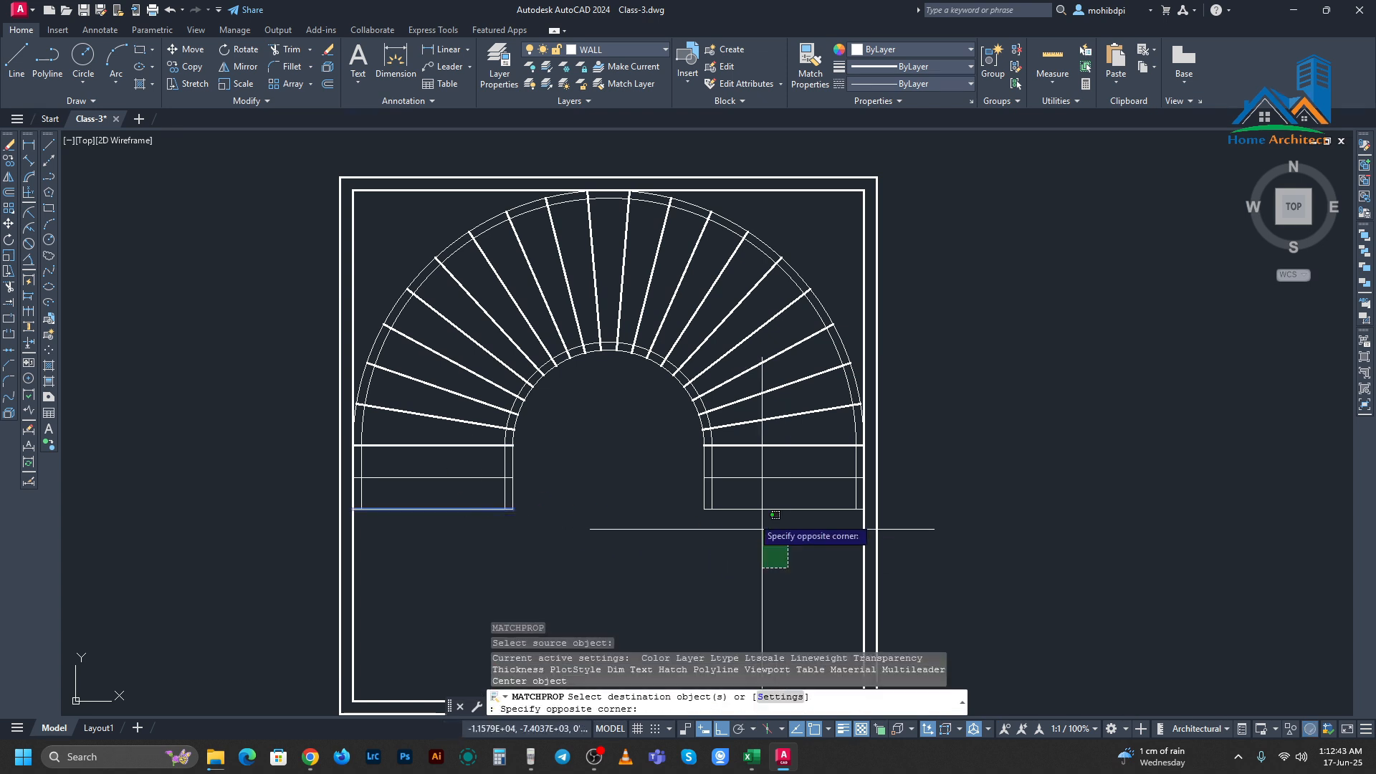
pyautogui.click(470, 288)
pyautogui.press('Return')
# Step: Delete the duplicate horizontal line where the left straight treads meet the curved part of the stair
pyautogui.click(439, 445)
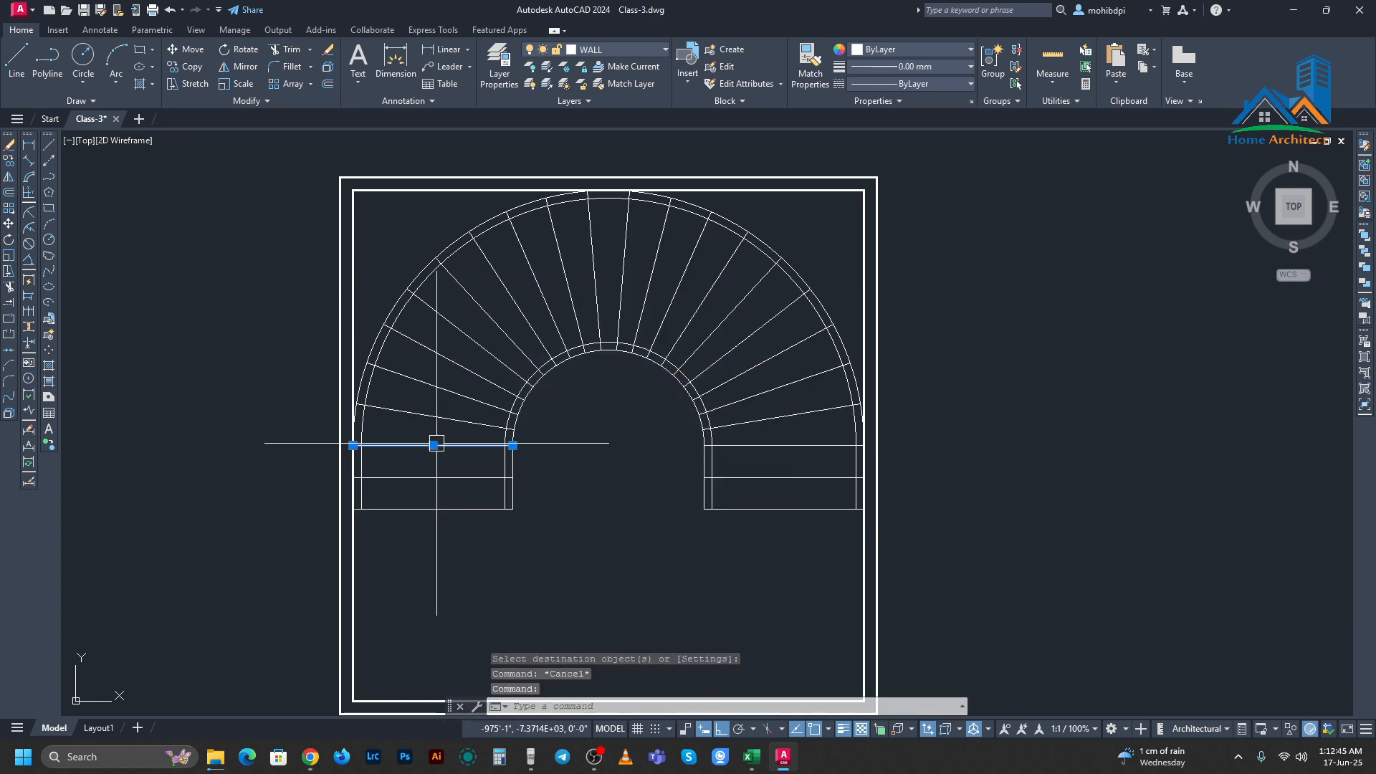
pyautogui.press('Delete')
pyautogui.scroll(-2, 559, 459)
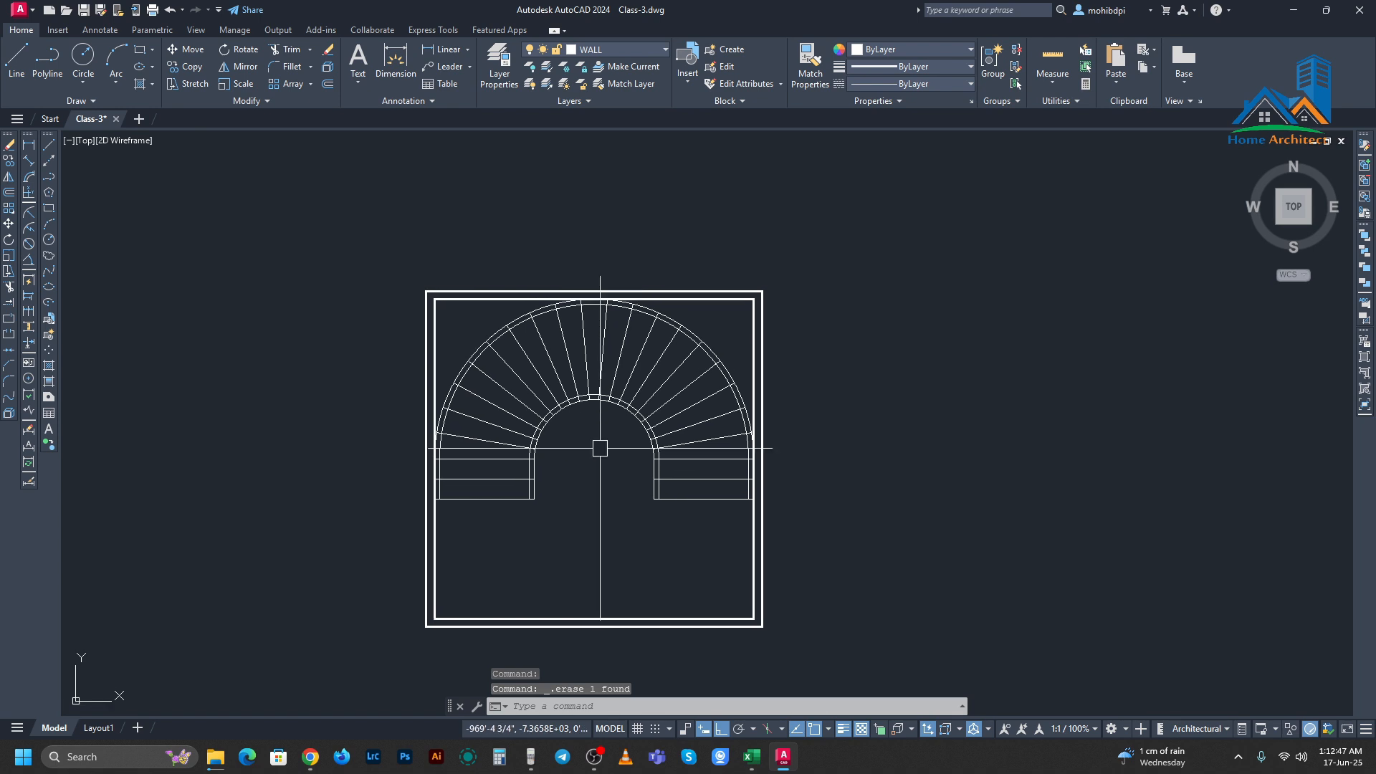
pyautogui.press('Escape')
pyautogui.scroll(2, 672, 486)
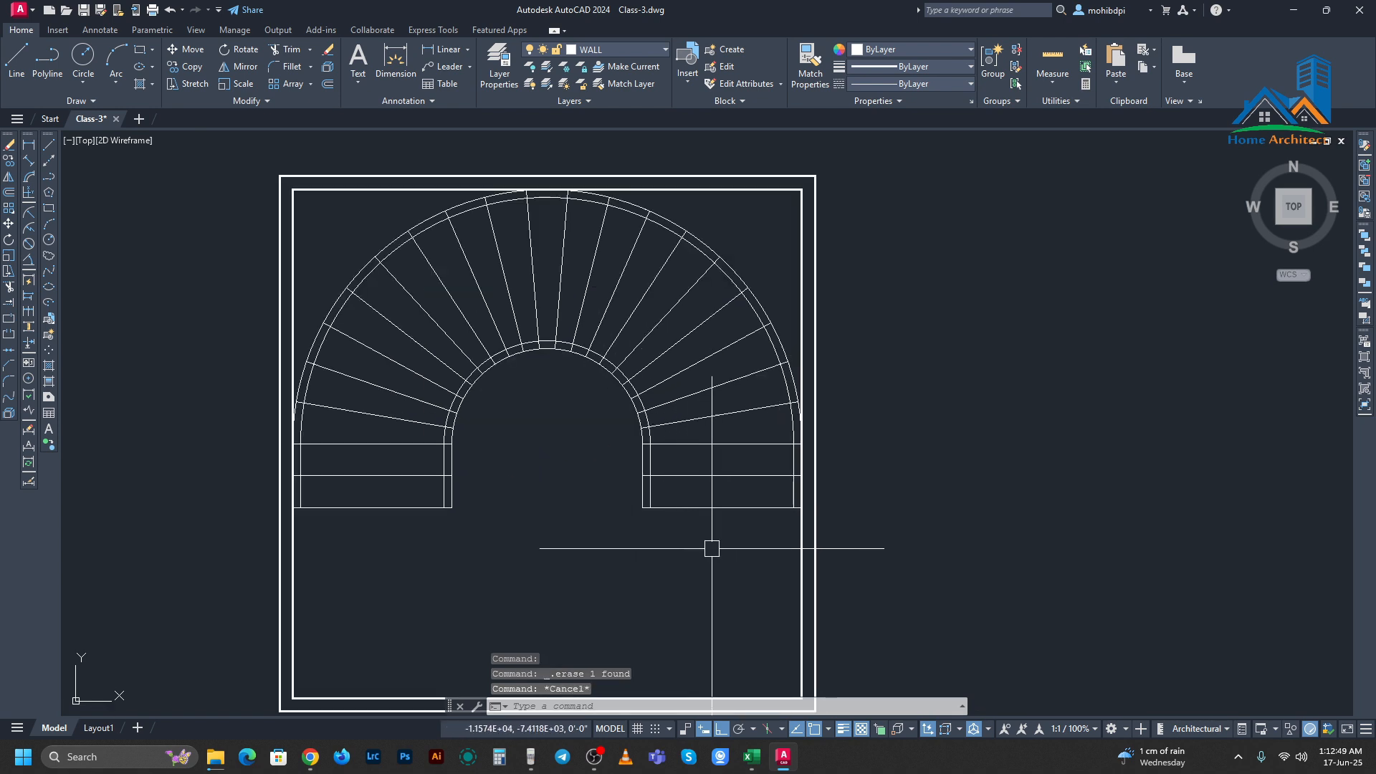
pyautogui.click(768, 547)
pyautogui.click(692, 329)
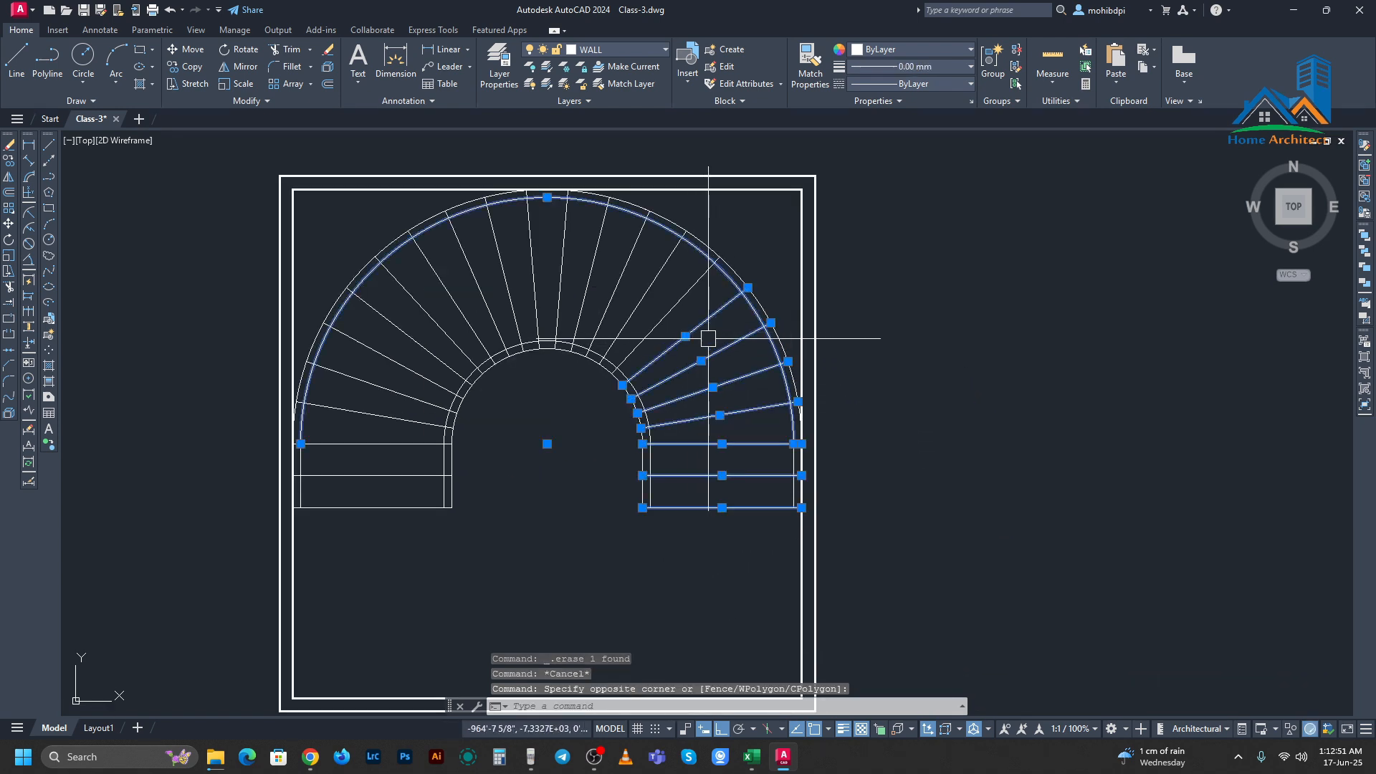
pyautogui.press('Escape')
pyautogui.press('Escape')
pyautogui.press('Escape')
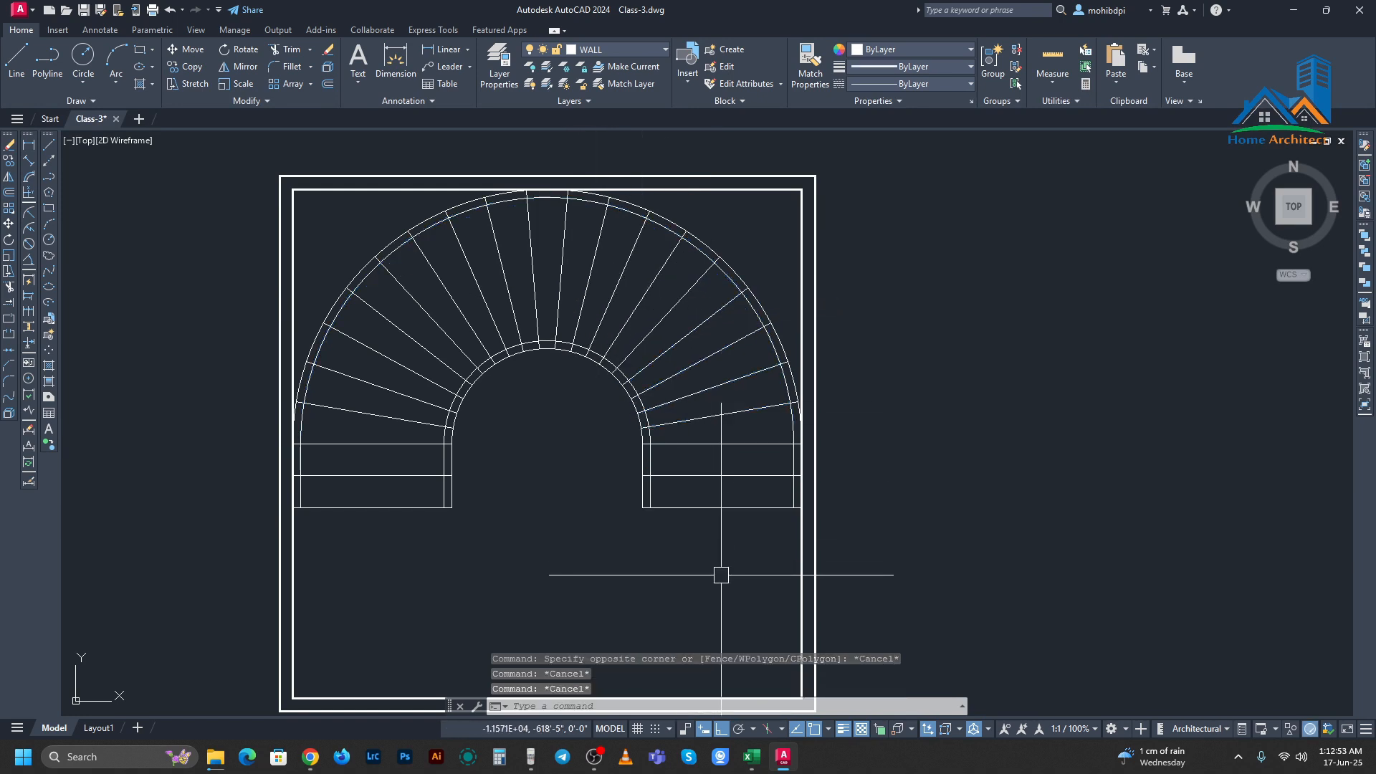
# Step: Move all radial lines and straight tread lines, without the arcs and edge strips, to the STAIR layer
pyautogui.click(726, 573)
pyautogui.click(716, 352)
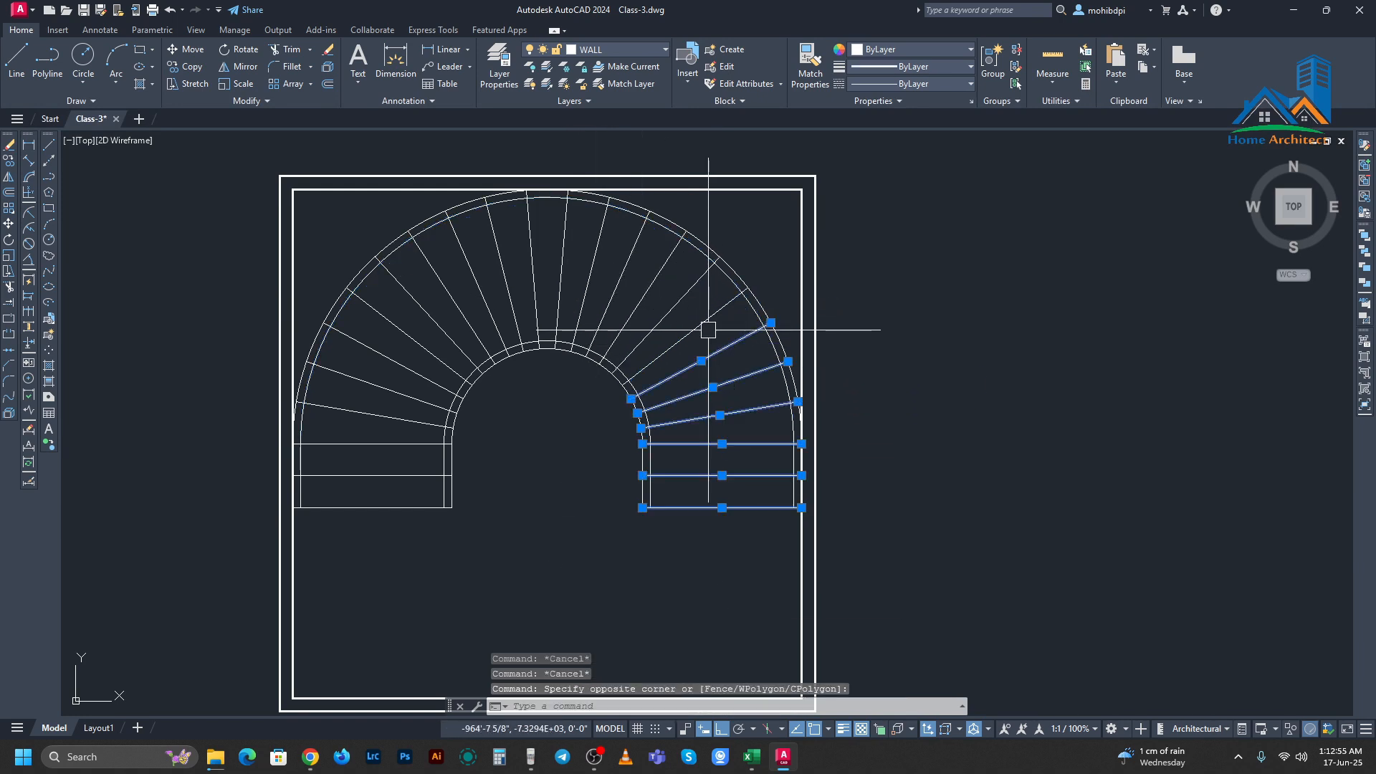
pyautogui.scroll(2, 679, 308)
pyautogui.click(749, 334)
pyautogui.click(590, 272)
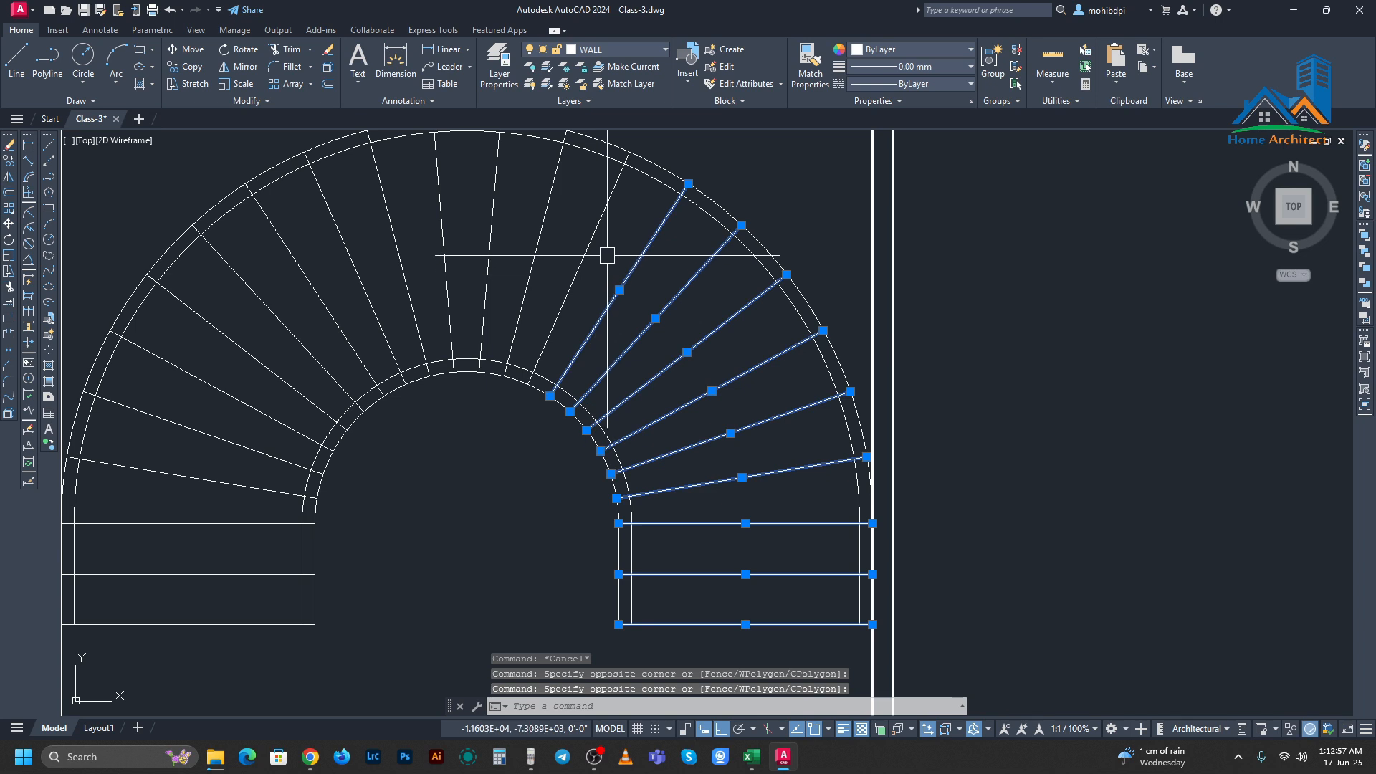
pyautogui.click(325, 289)
pyautogui.click(313, 264)
pyautogui.click(252, 320)
pyautogui.click(218, 342)
pyautogui.click(216, 349)
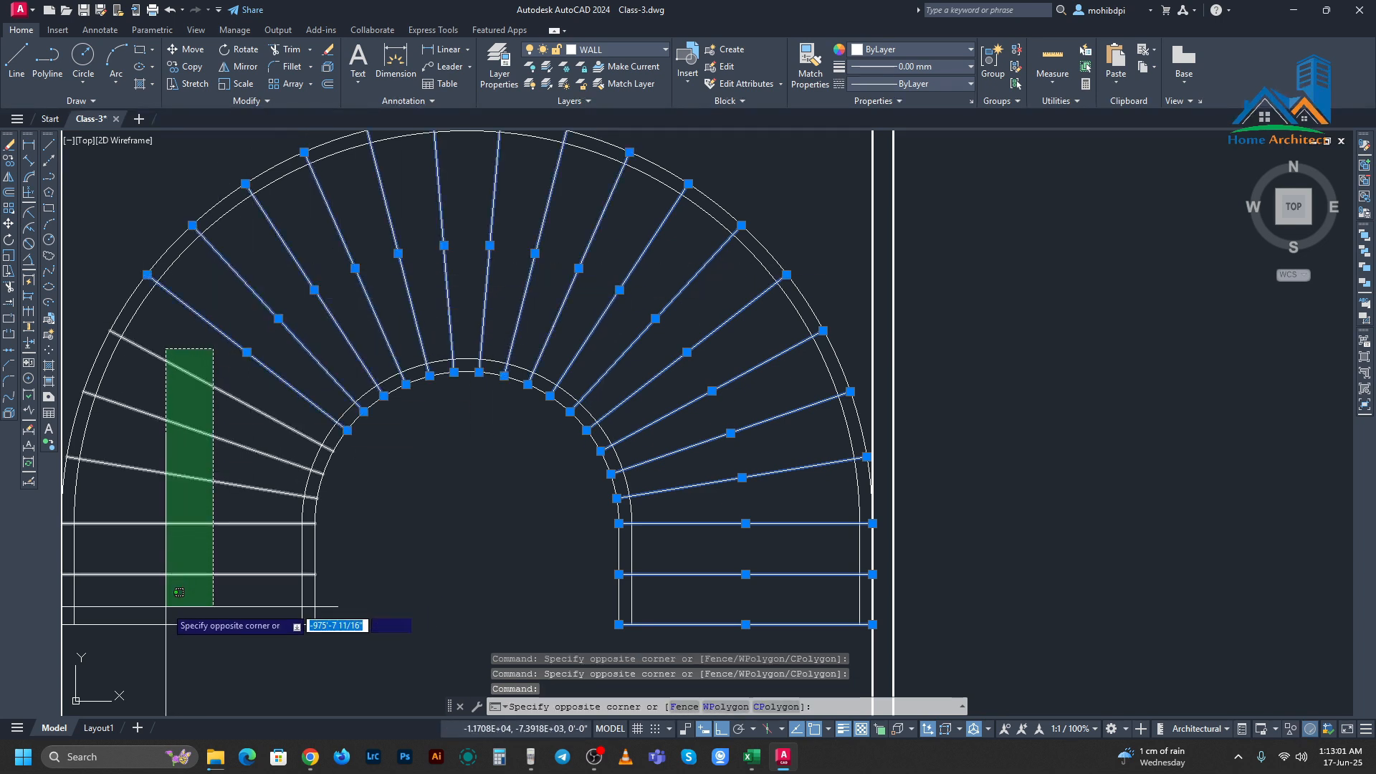
pyautogui.click(171, 632)
pyautogui.scroll(-4, 385, 511)
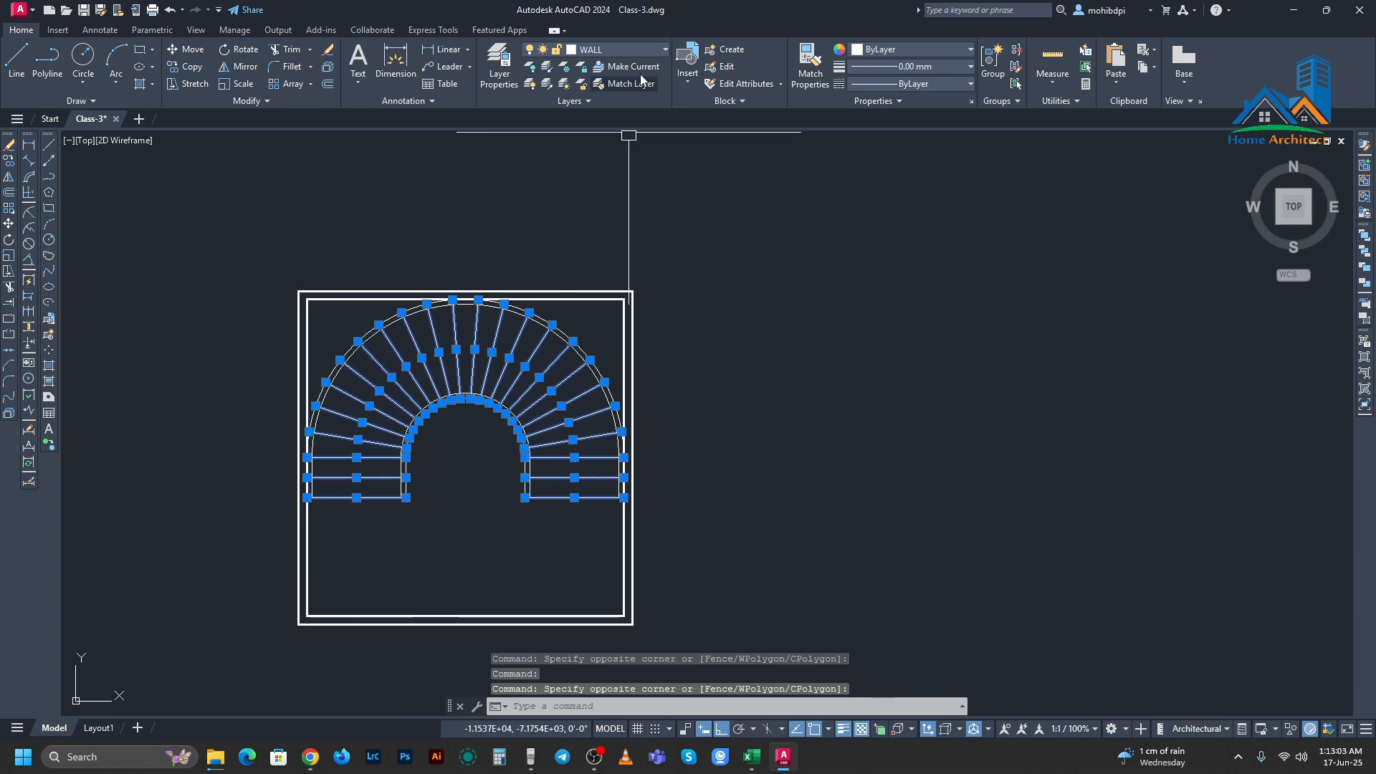
pyautogui.click(619, 53)
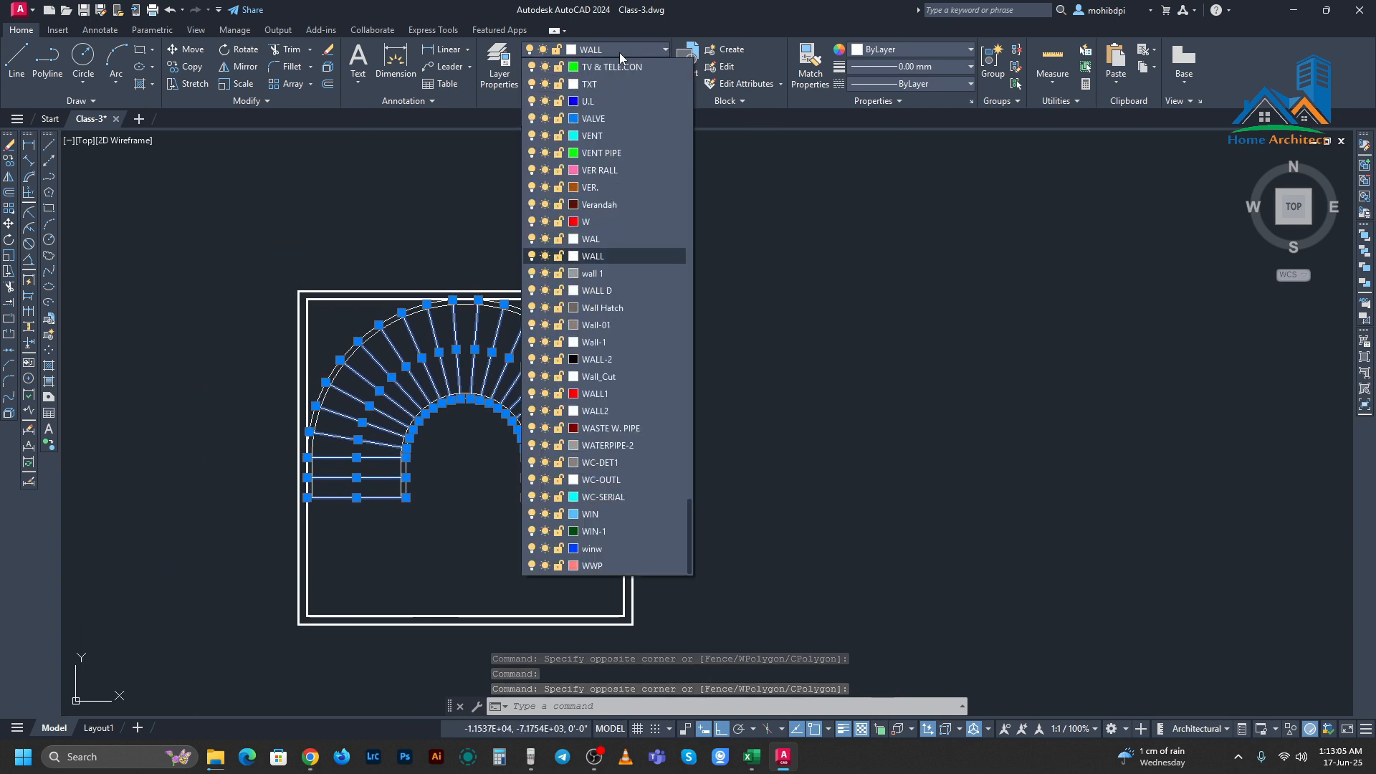
pyautogui.press('s')
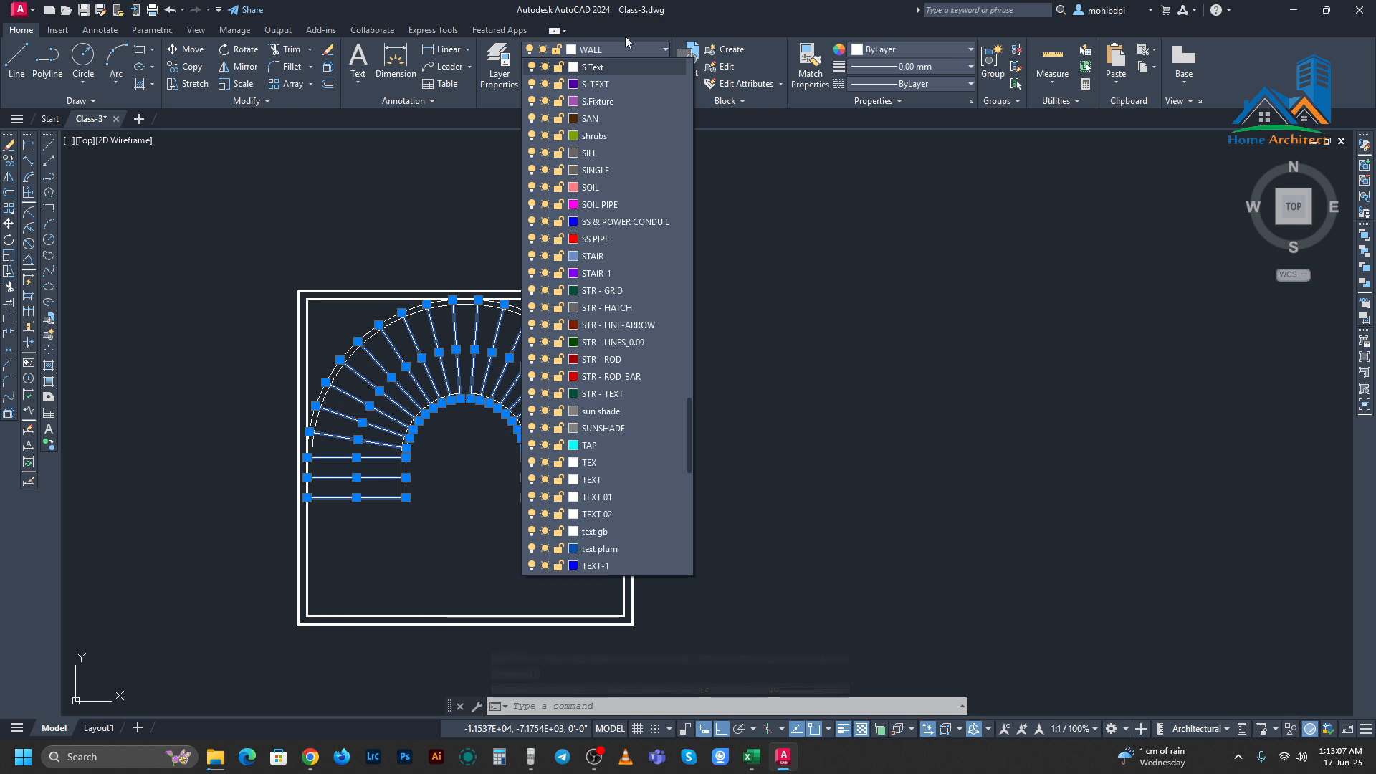
pyautogui.click(610, 263)
pyautogui.press('Escape')
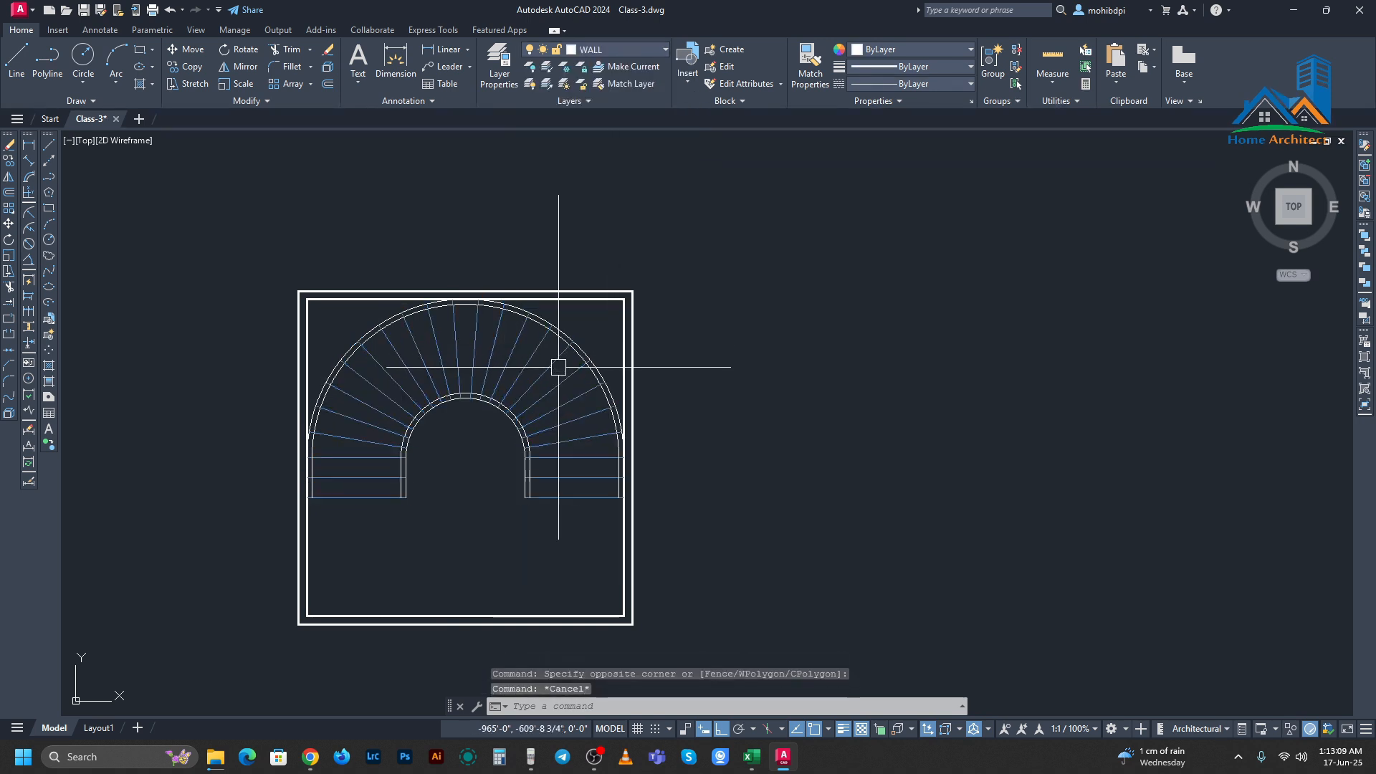
# Step: Colour the two outer stair arcs and the straight edge-strip lines of both flights orange
pyautogui.scroll(4, 562, 365)
pyautogui.click(631, 316)
pyautogui.click(590, 355)
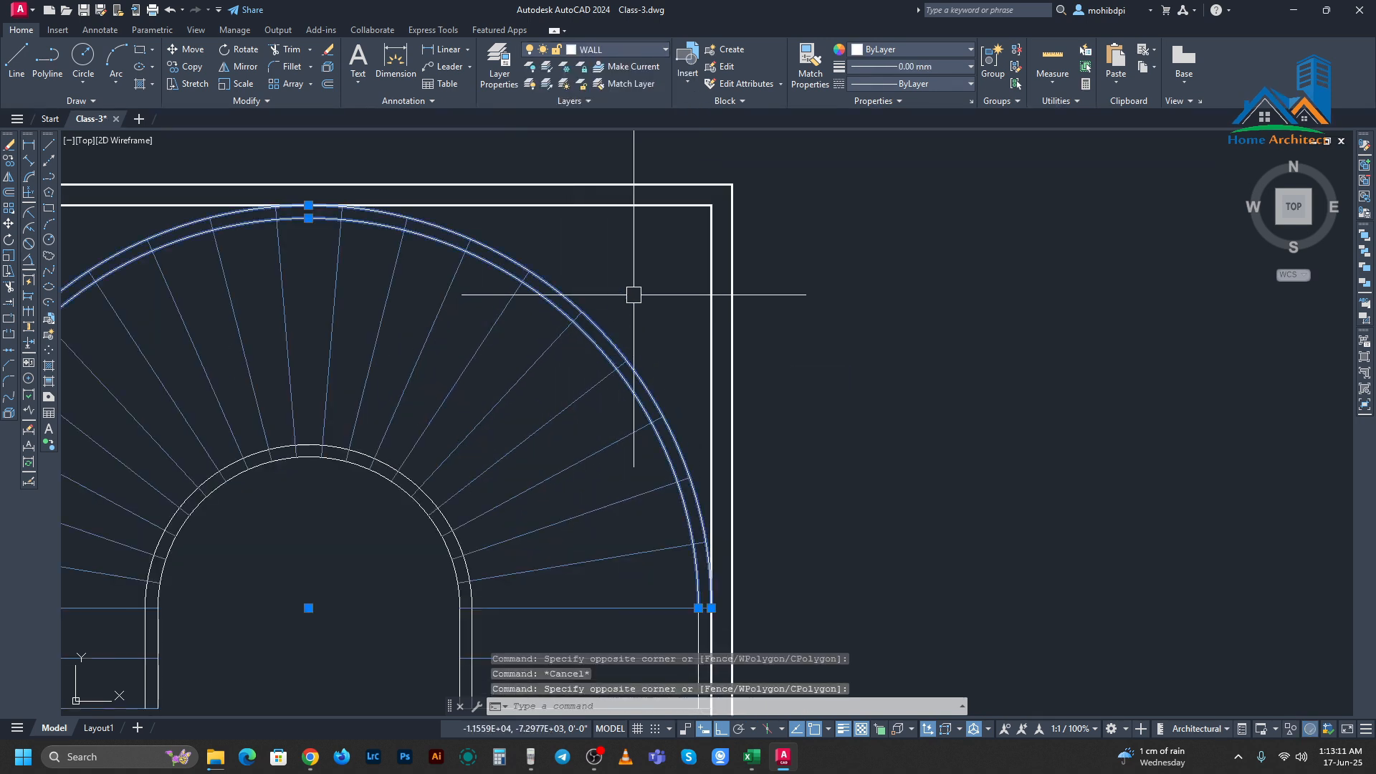
pyautogui.scroll(-2, 645, 323)
pyautogui.moveTo(652, 348); pyautogui.dragTo(659, 249, button='middle')
pyautogui.scroll(2, 676, 479)
pyautogui.click(656, 500)
pyautogui.click(793, 340)
pyautogui.click(415, 500)
pyautogui.click(539, 376)
pyautogui.click(500, 379)
pyautogui.click(423, 385)
pyautogui.moveTo(348, 420); pyautogui.dragTo(556, 415, button='middle')
pyautogui.click(410, 416)
pyautogui.click(313, 424)
pyautogui.moveTo(282, 401); pyautogui.dragTo(471, 425, button='middle')
pyautogui.click(231, 326)
pyautogui.click(343, 474)
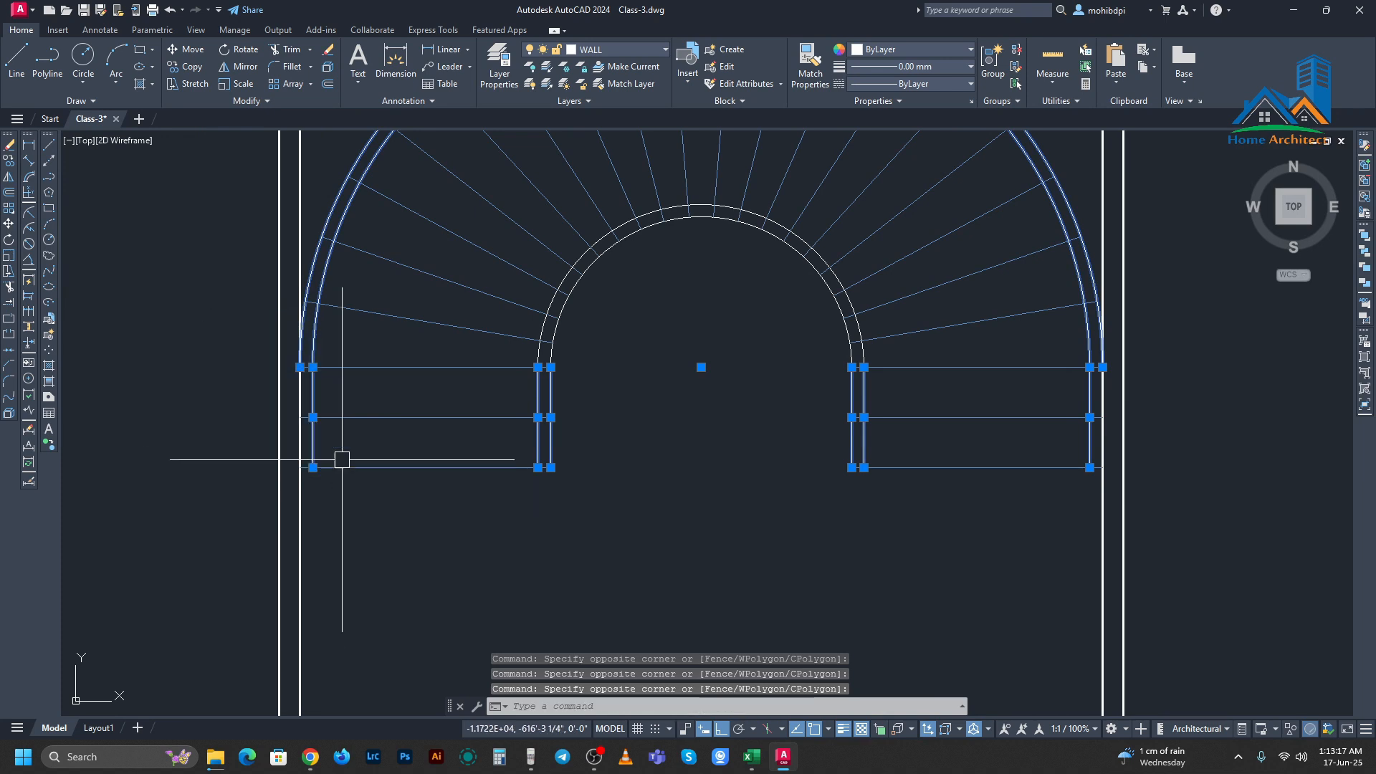
pyautogui.click(887, 50)
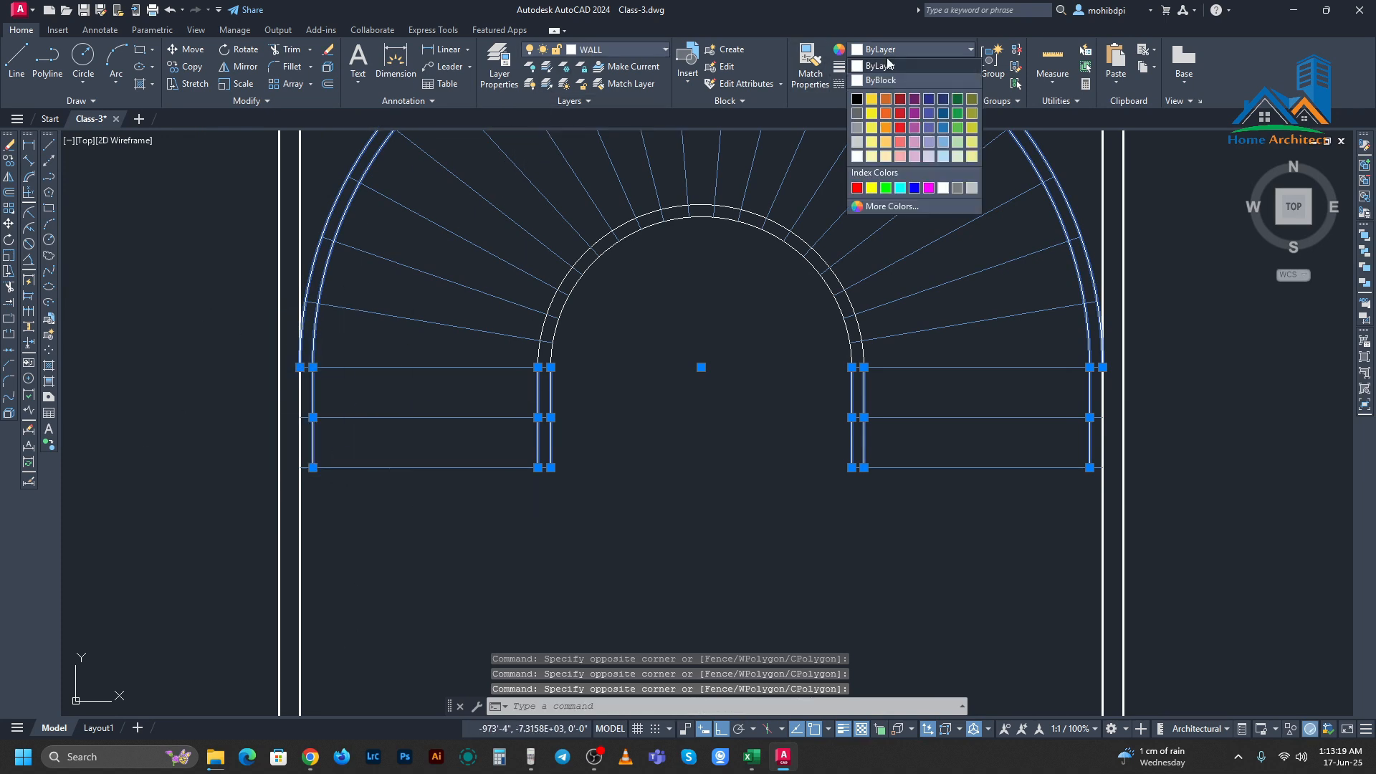
pyautogui.click(888, 110)
pyautogui.press('Escape')
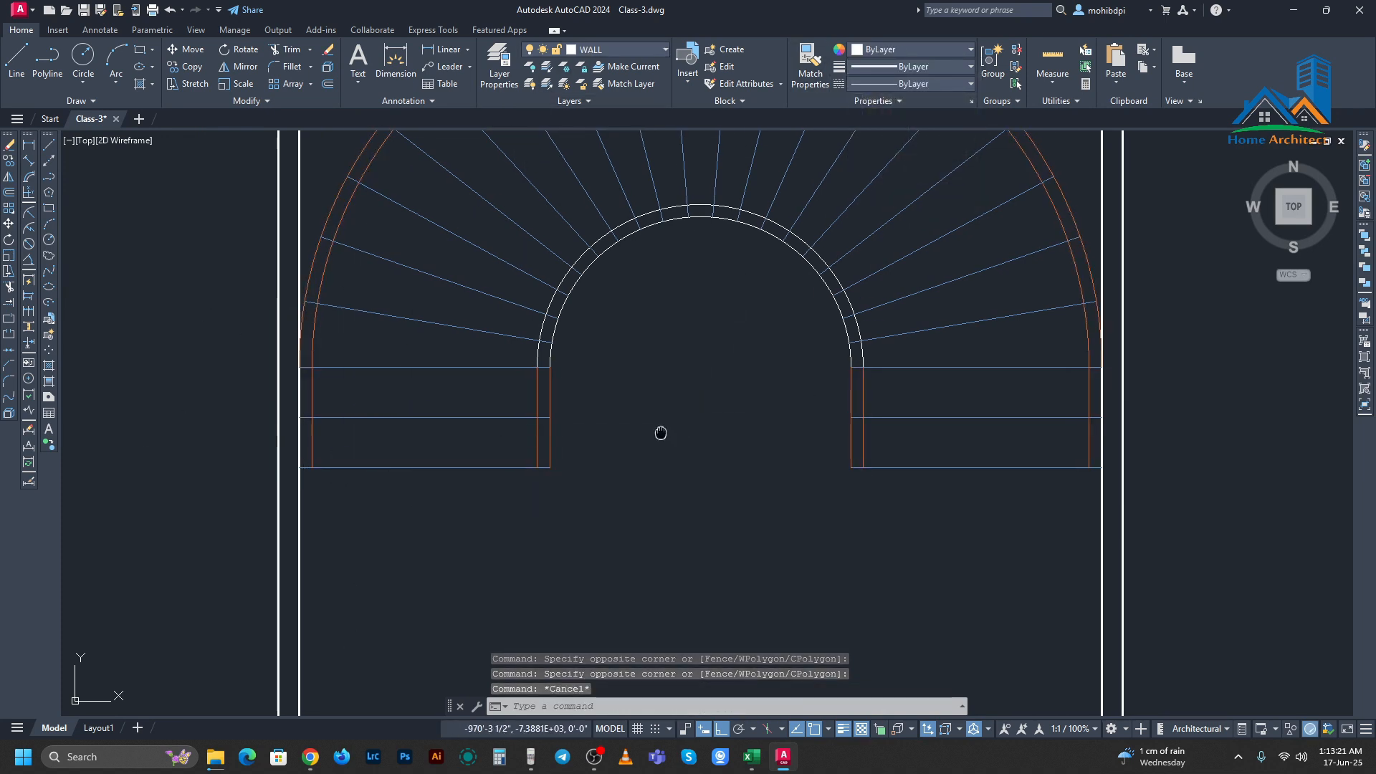
# Step: Match the properties of an orange straight edge-strip line onto the two inner stair arcs
pyautogui.moveTo(672, 433); pyautogui.dragTo(602, 433, button='middle')
pyautogui.press('Return')
pyautogui.scroll(2, 479, 401)
pyautogui.click(480, 390)
pyautogui.click(485, 332)
pyautogui.click(461, 318)
pyautogui.press('Escape')
pyautogui.scroll(-6, 565, 407)
pyautogui.press('Escape')
pyautogui.scroll(-1, 593, 452)
pyautogui.scroll(6, 578, 451)
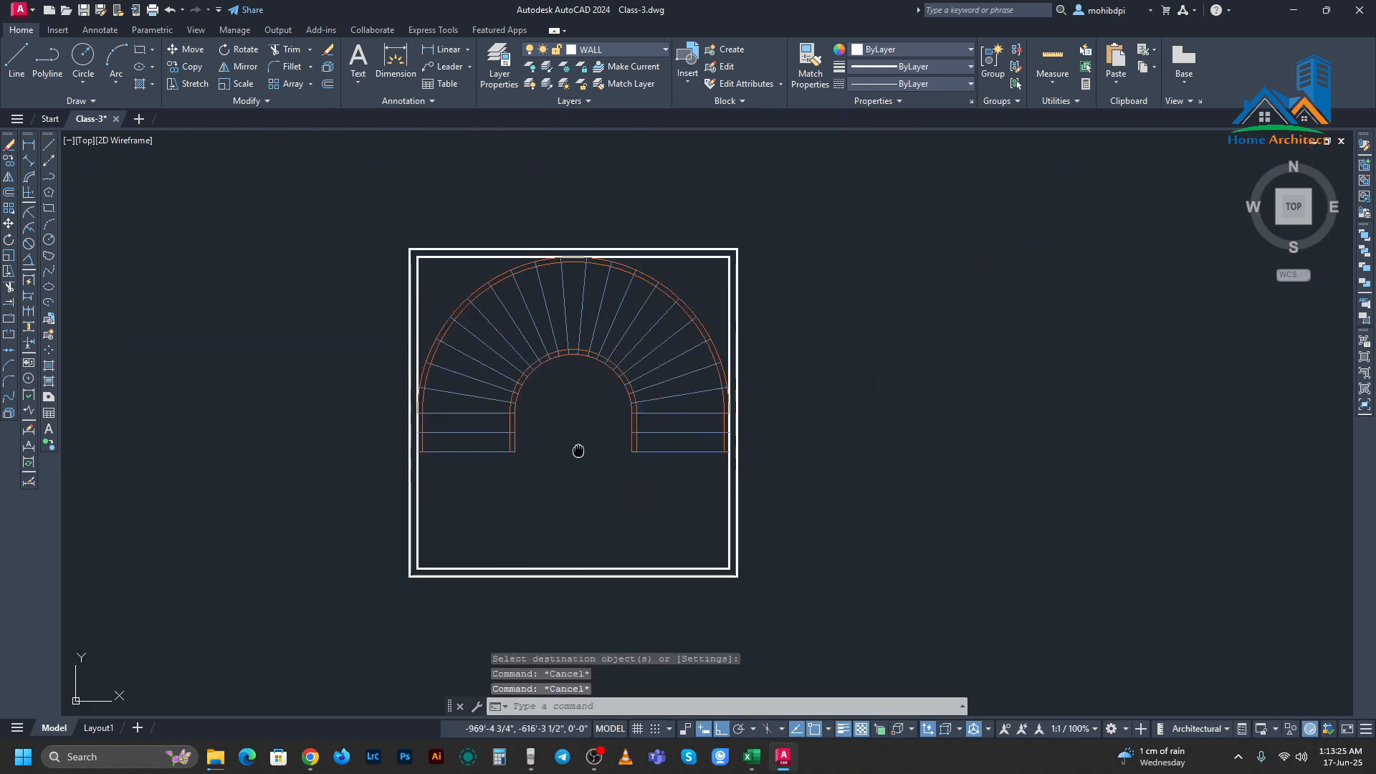
pyautogui.scroll(-4, 493, 495)
pyautogui.scroll(4, 316, 415)
pyautogui.scroll(-1, 399, 402)
pyautogui.scroll(-3, 638, 475)
pyautogui.scroll(4, 444, 341)
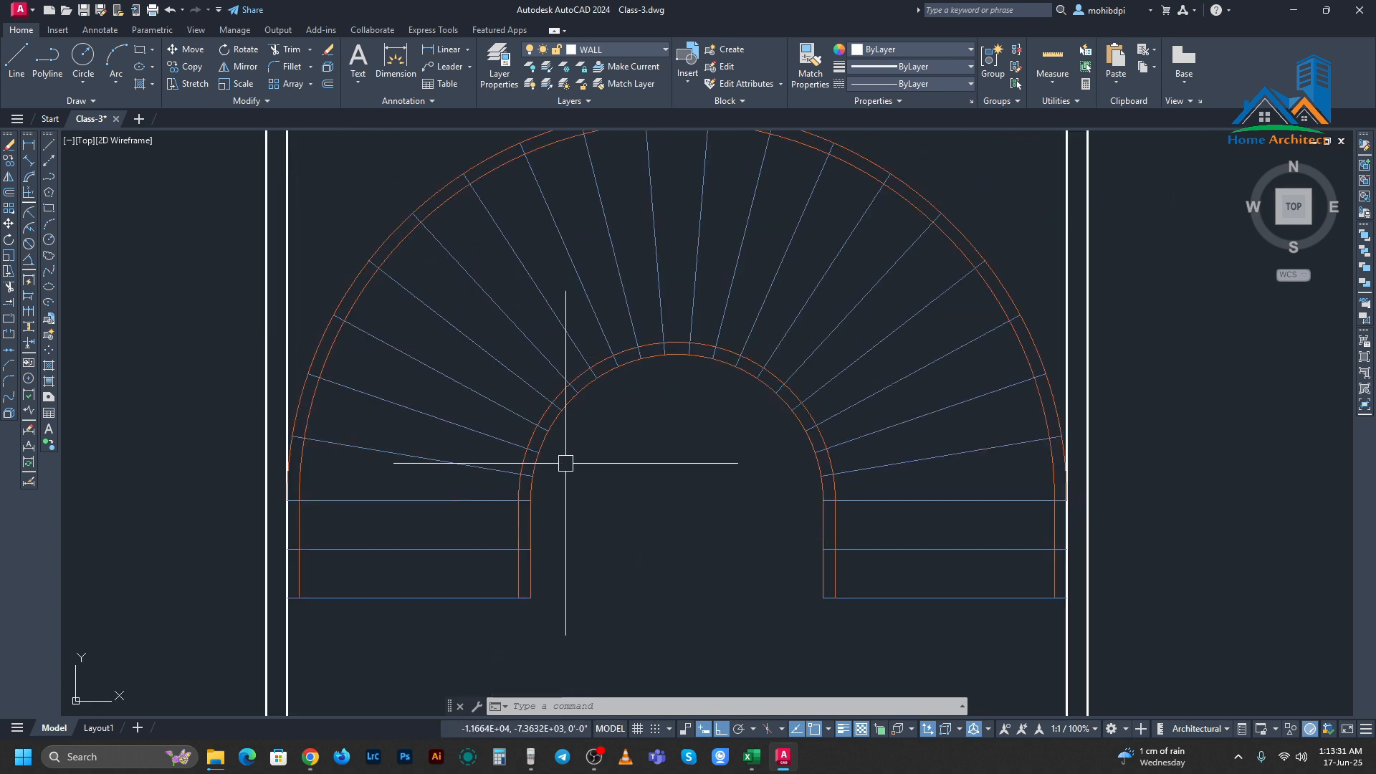
pyautogui.scroll(-4, 728, 502)
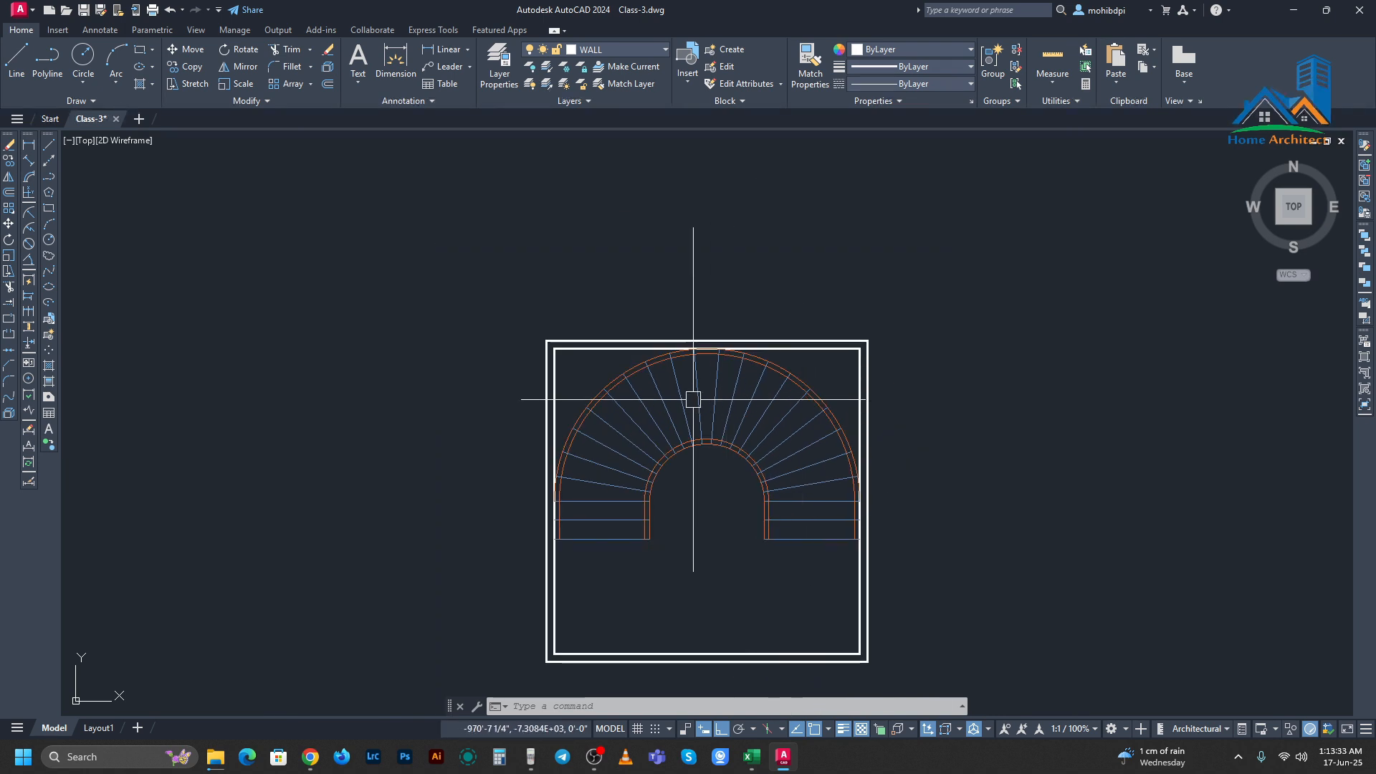
pyautogui.scroll(2, 654, 513)
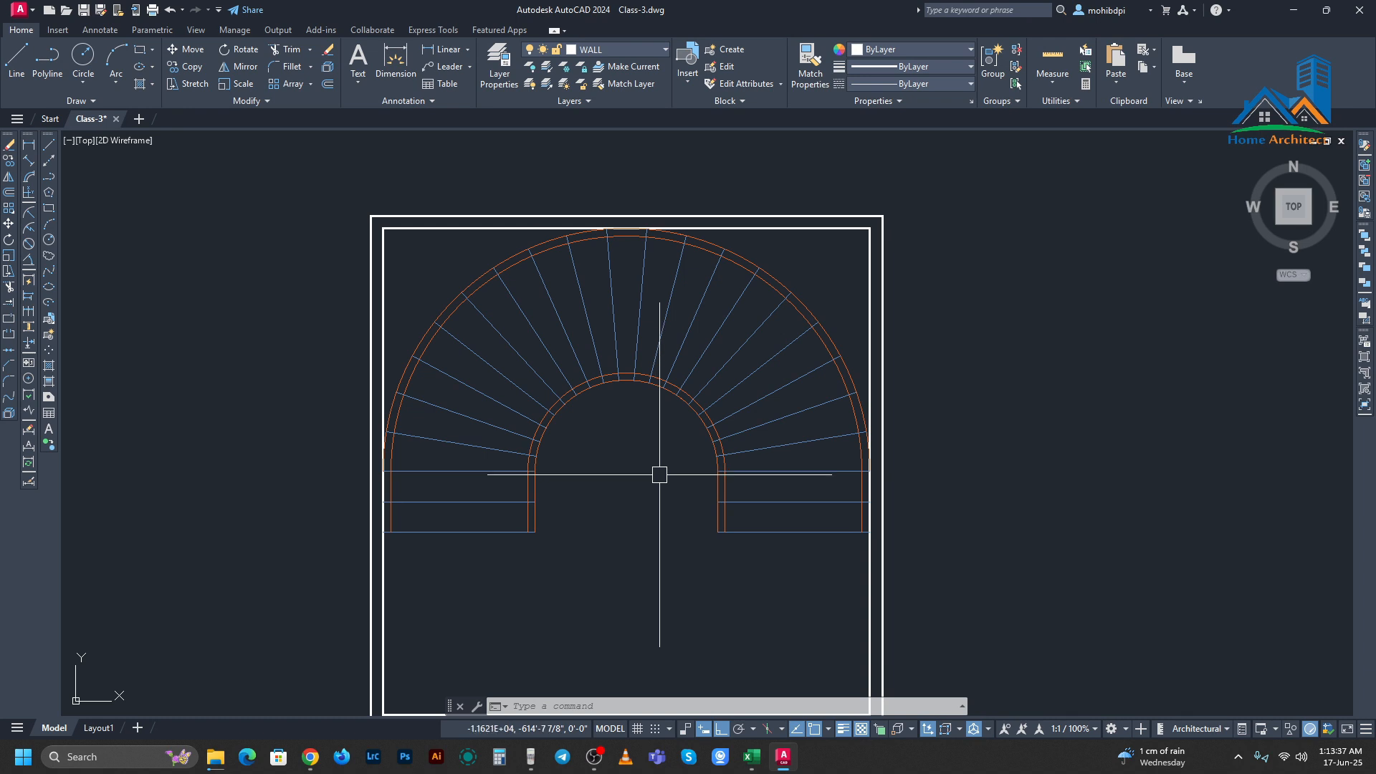
# Step: Offset the innermost stair arc outward by 30 inches to create the centre walking line
pyautogui.moveTo(607, 432); pyautogui.dragTo(608, 471, button='middle')
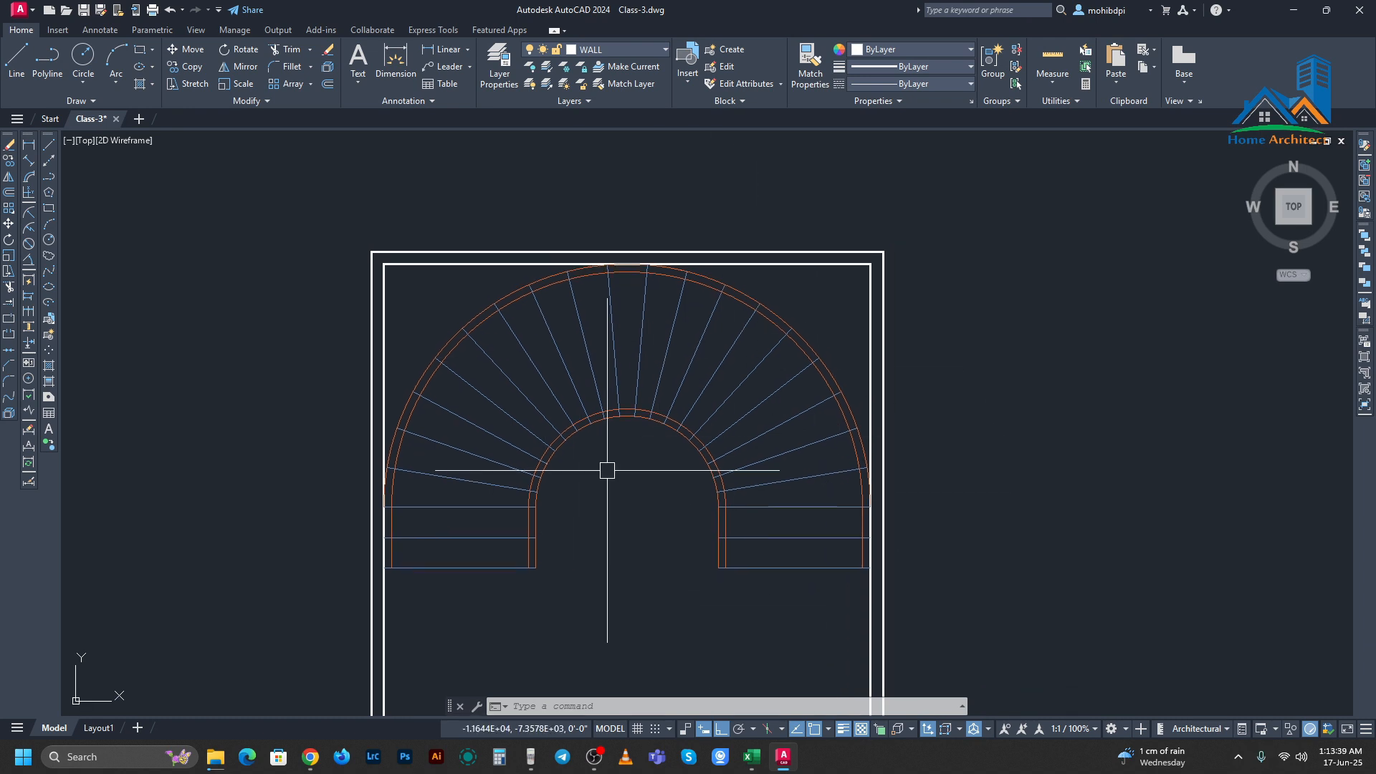
pyautogui.write('o')
pyautogui.press('Return')
pyautogui.write('30')
pyautogui.press('Return')
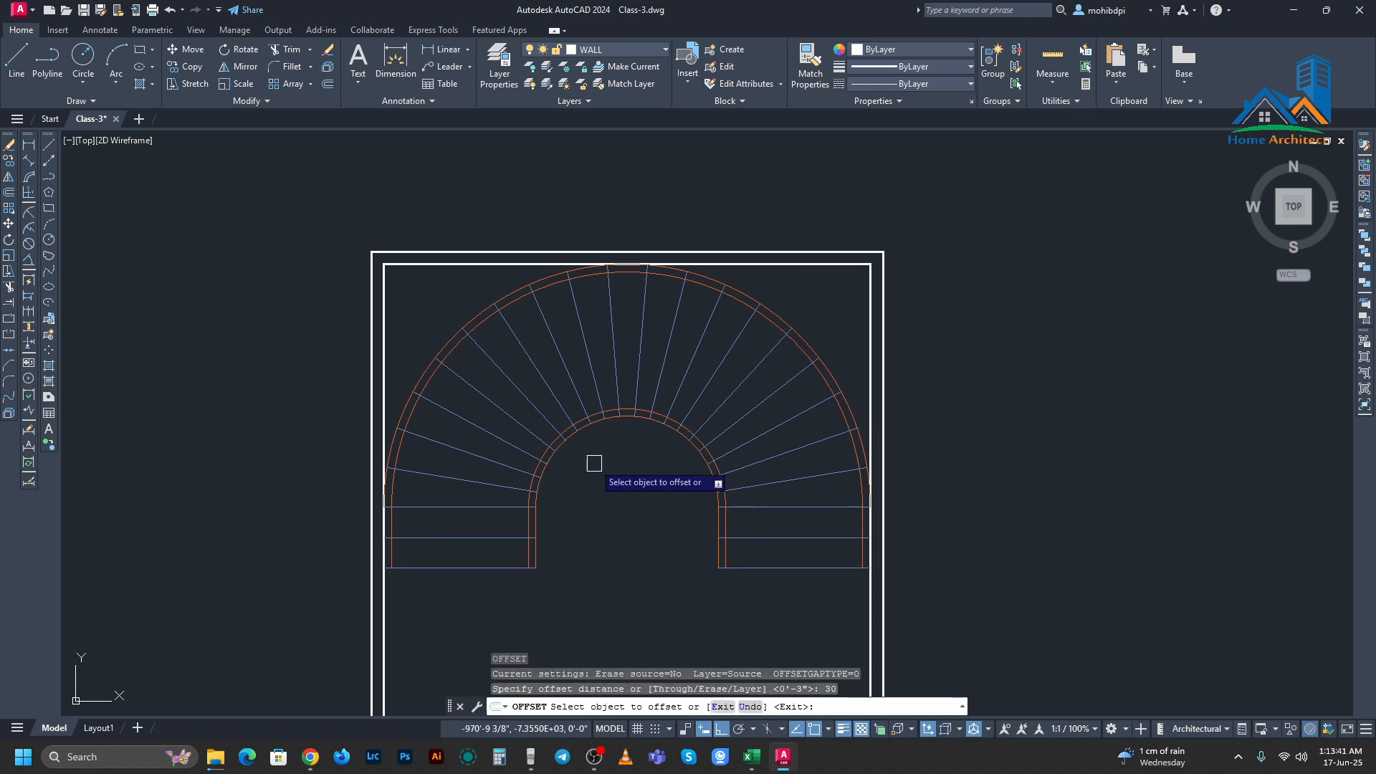
pyautogui.scroll(4, 647, 453)
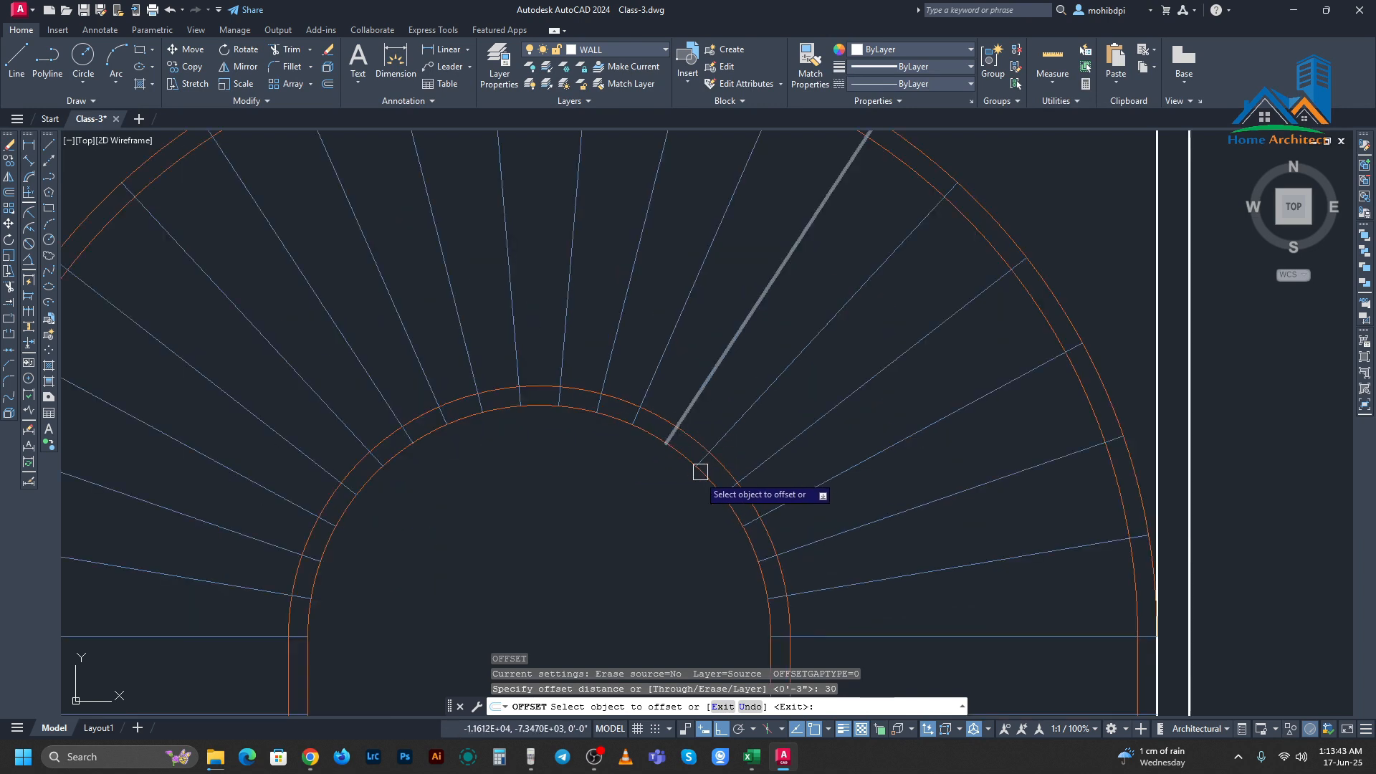
pyautogui.click(649, 436)
pyautogui.click(700, 359)
pyautogui.scroll(-4, 740, 402)
pyautogui.press('Escape')
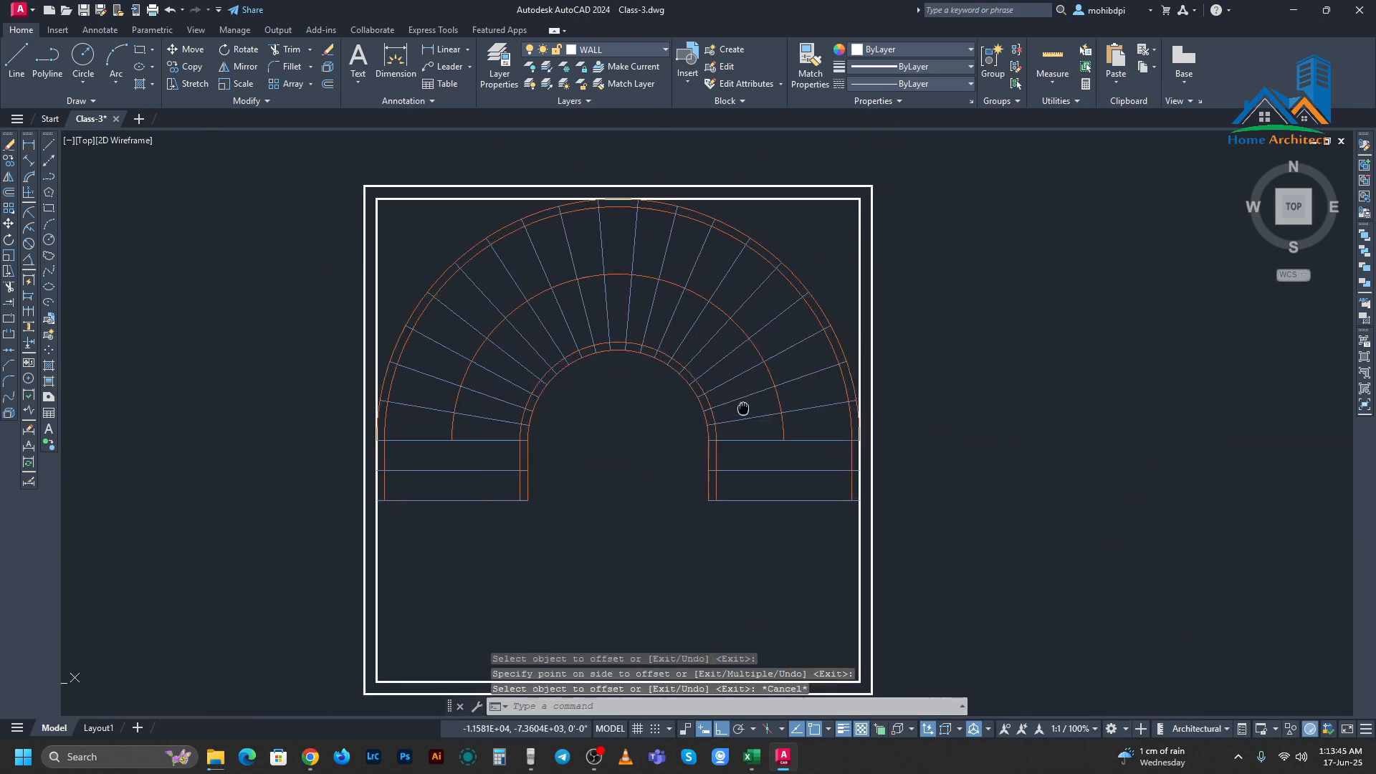
# Step: Draw straight lines from both ends of the centre arc down to the lowest tread line of each flight
pyautogui.write('l')
pyautogui.press('Return')
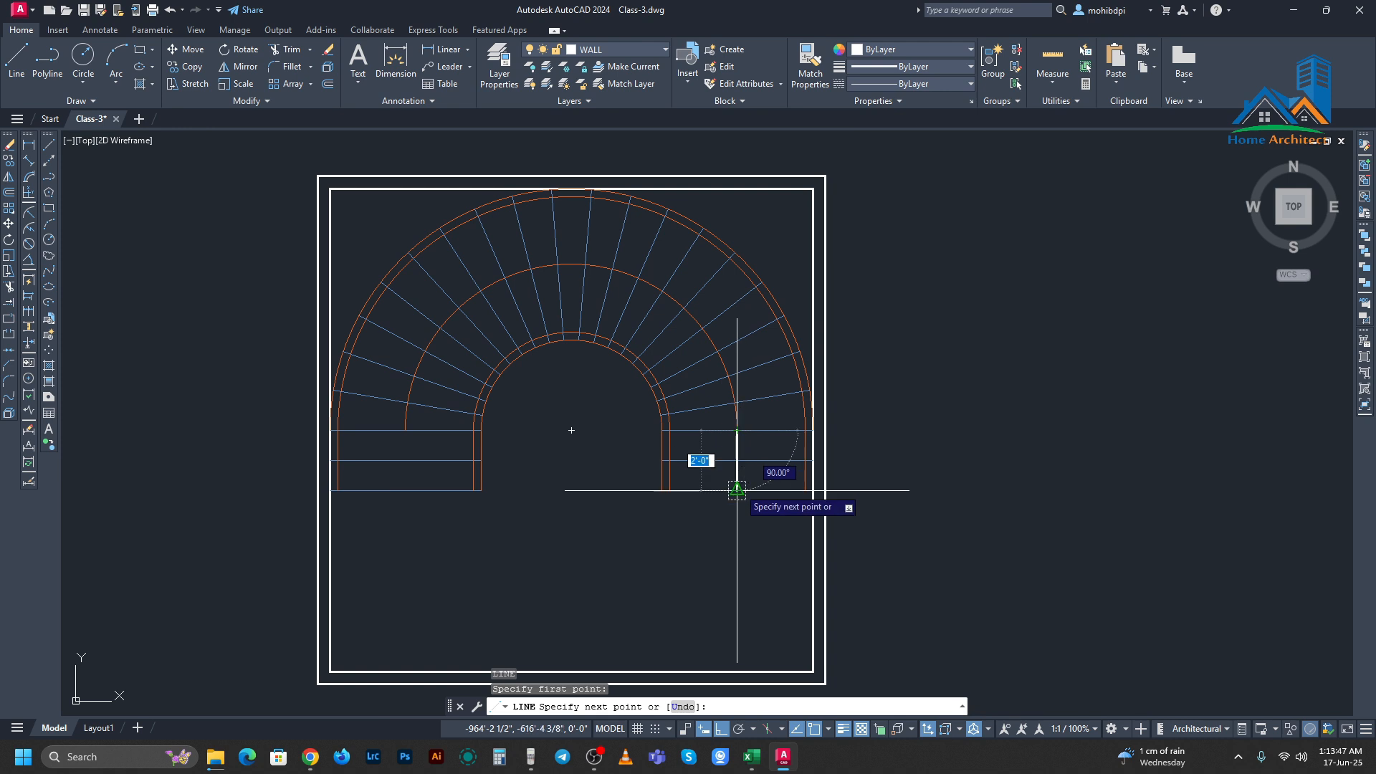
pyautogui.click(405, 430)
pyautogui.click(405, 491)
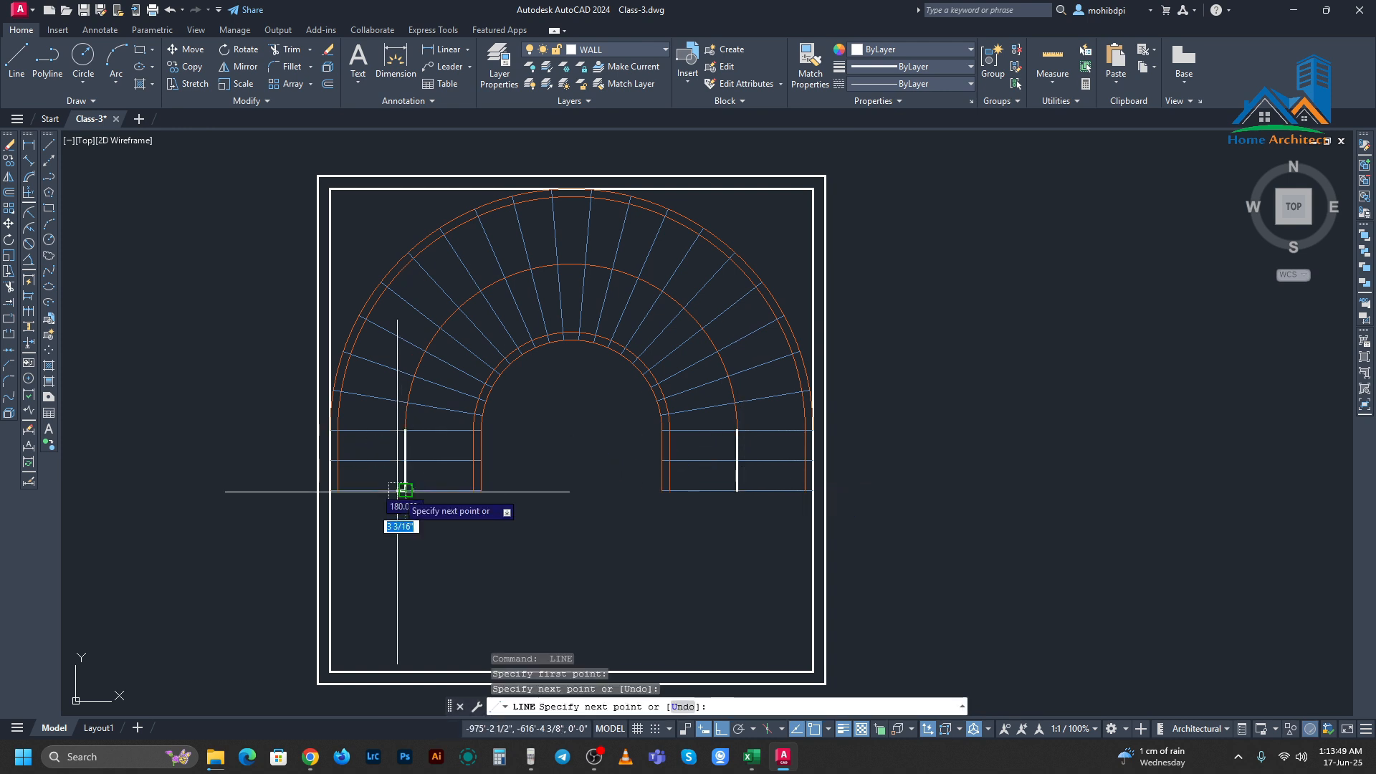
pyautogui.press('Escape')
pyautogui.write('ma')
pyautogui.press('Return')
pyautogui.scroll(2, 427, 466)
pyautogui.click(403, 434)
pyautogui.press('Escape')
# Step: Give the centre arc and its two straight extensions the green colour 19,155,72 and the ByLayer lineweight
pyautogui.click(408, 402)
pyautogui.click(405, 442)
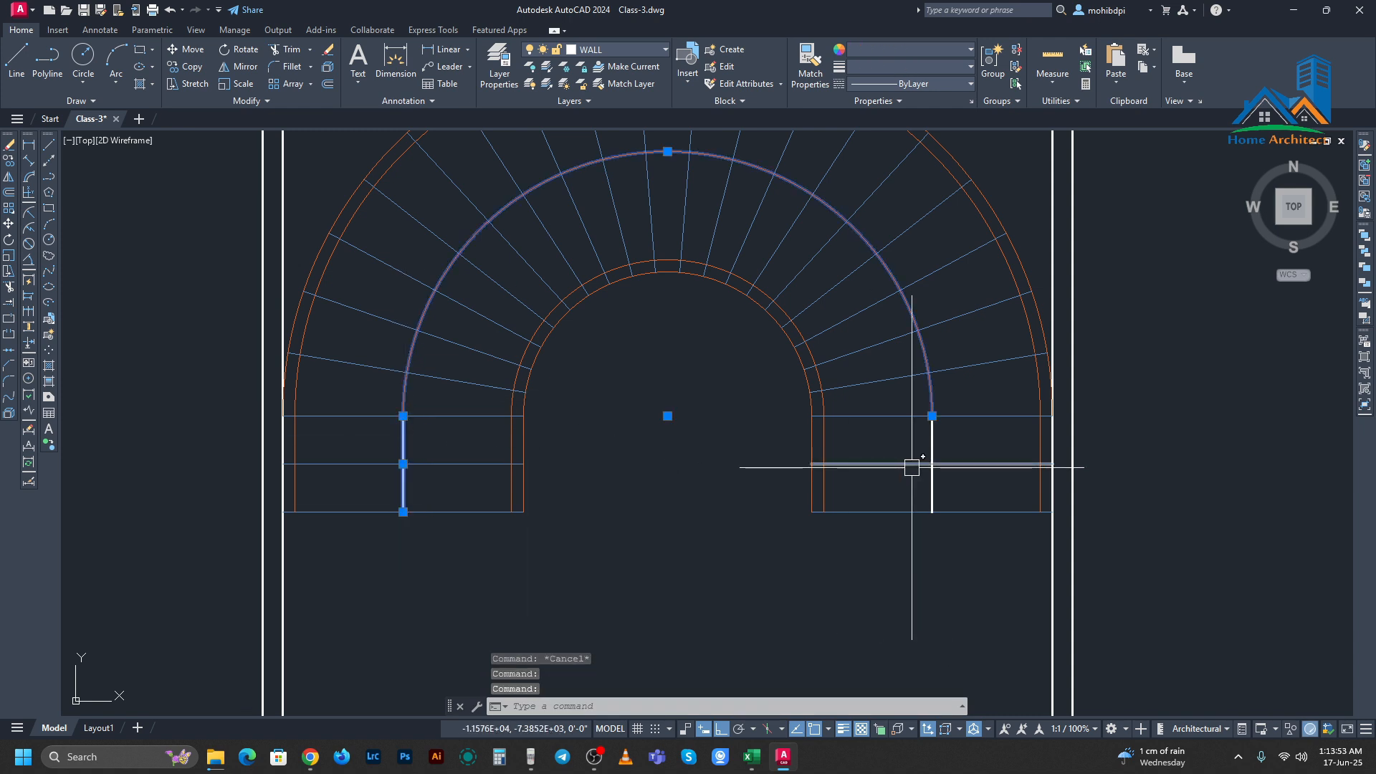
pyautogui.click(919, 49)
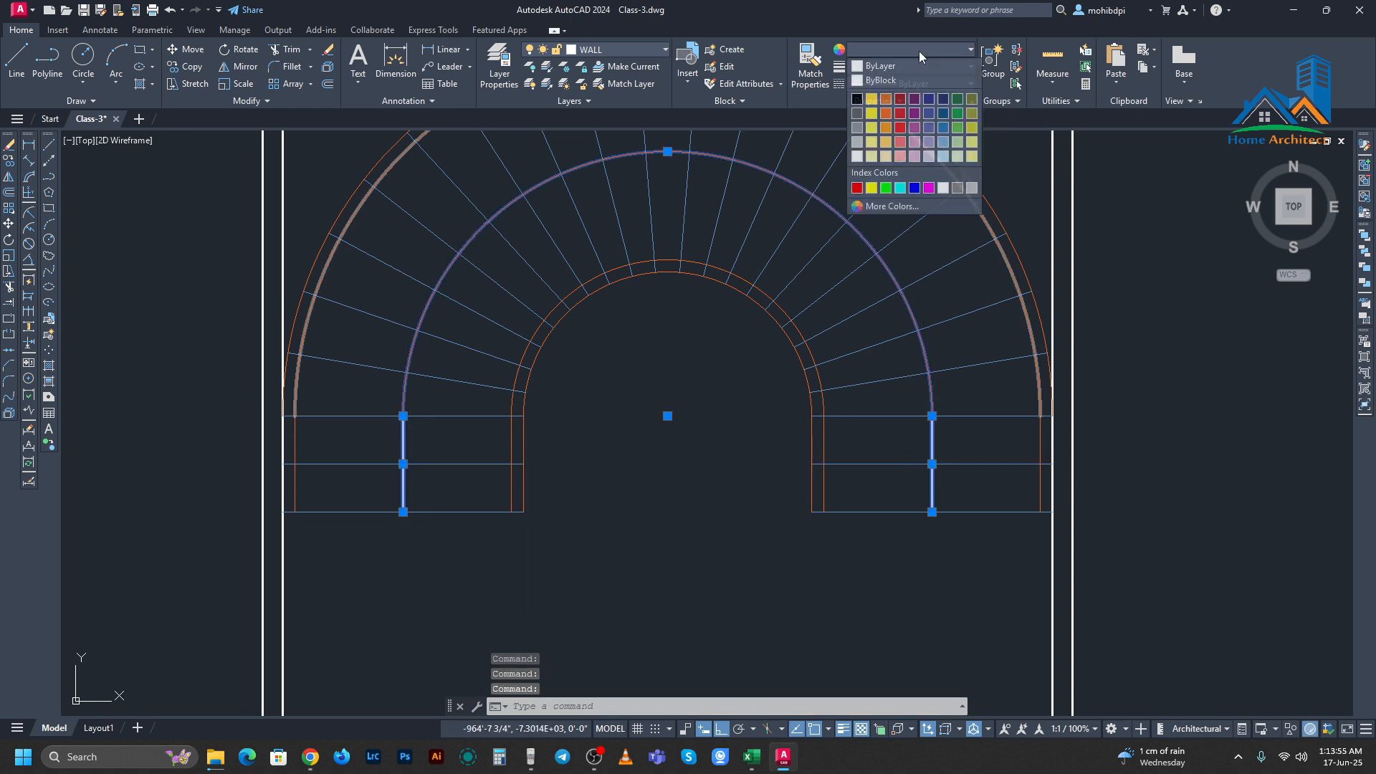
pyautogui.click(958, 114)
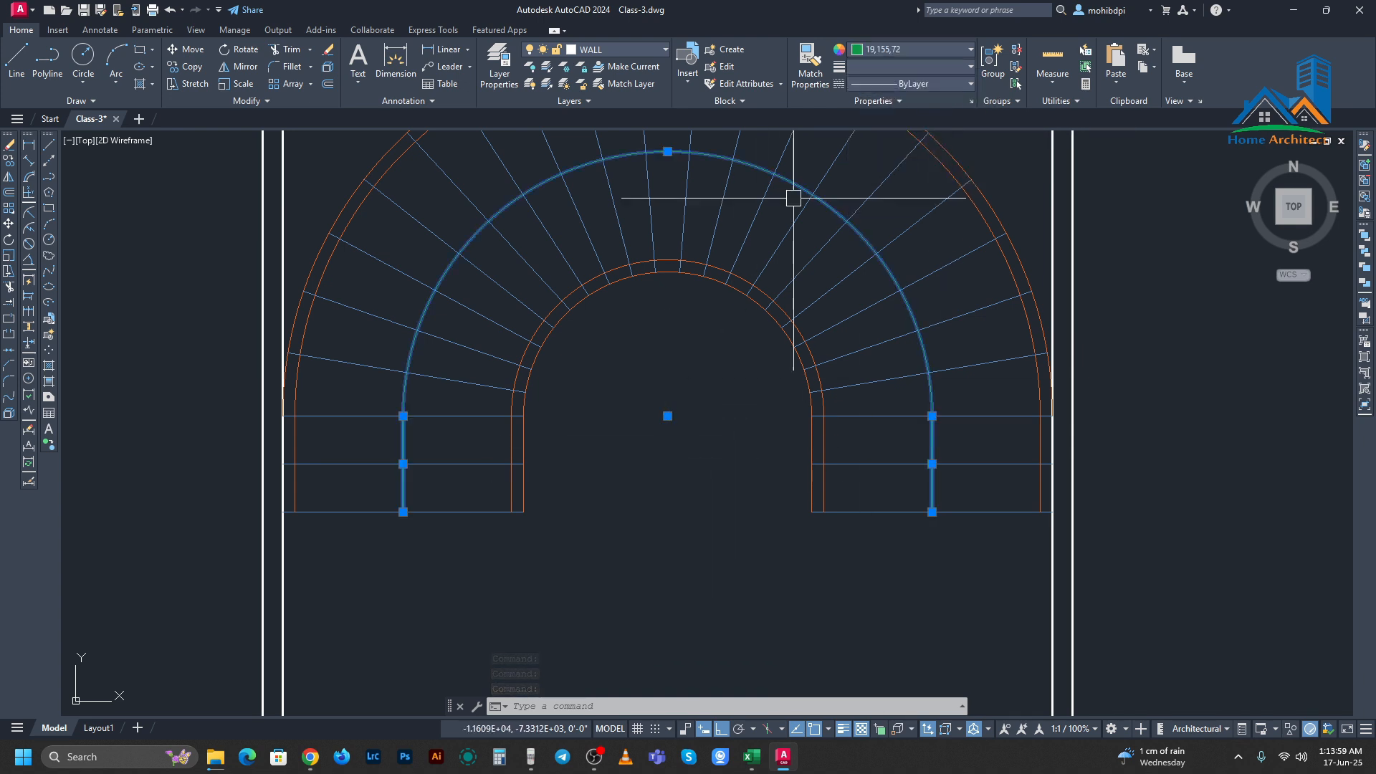
pyautogui.click(900, 67)
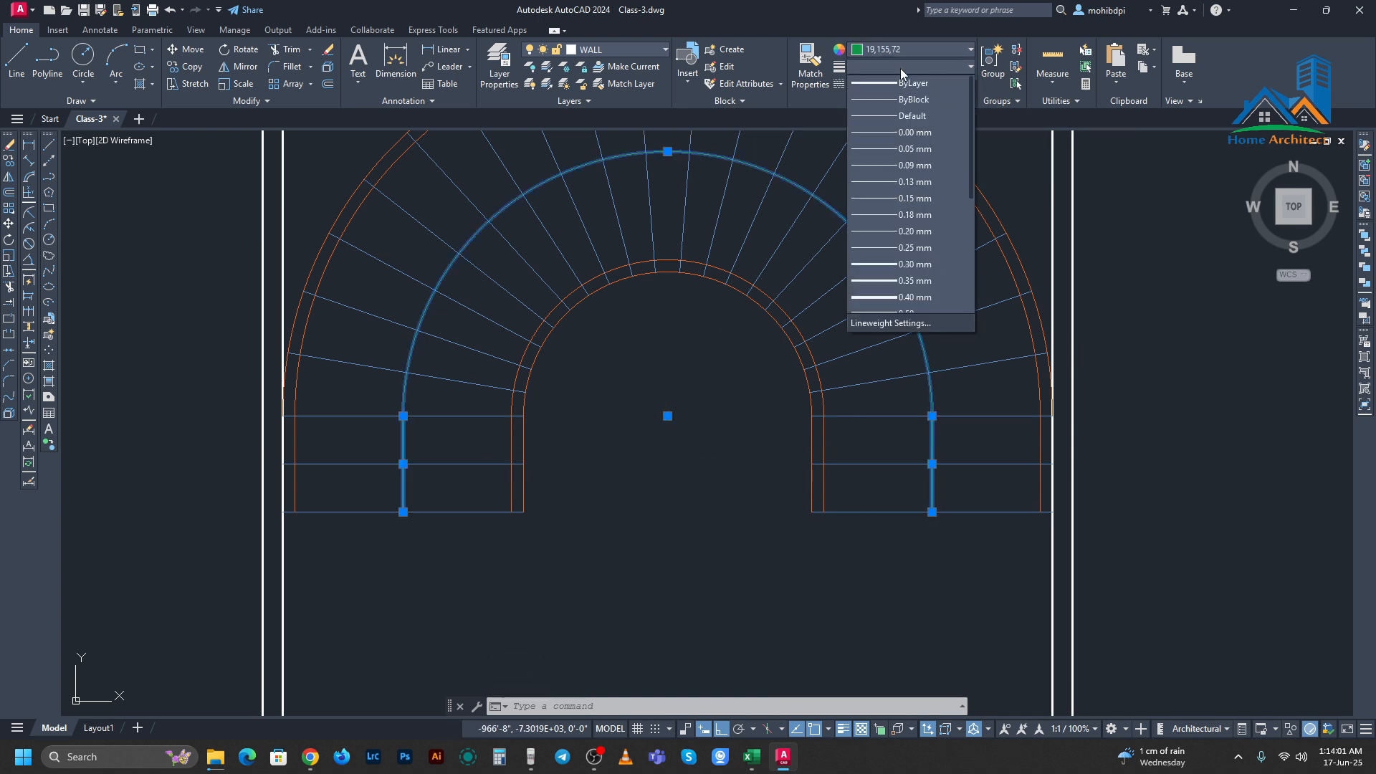
pyautogui.click(906, 83)
pyautogui.press('Escape')
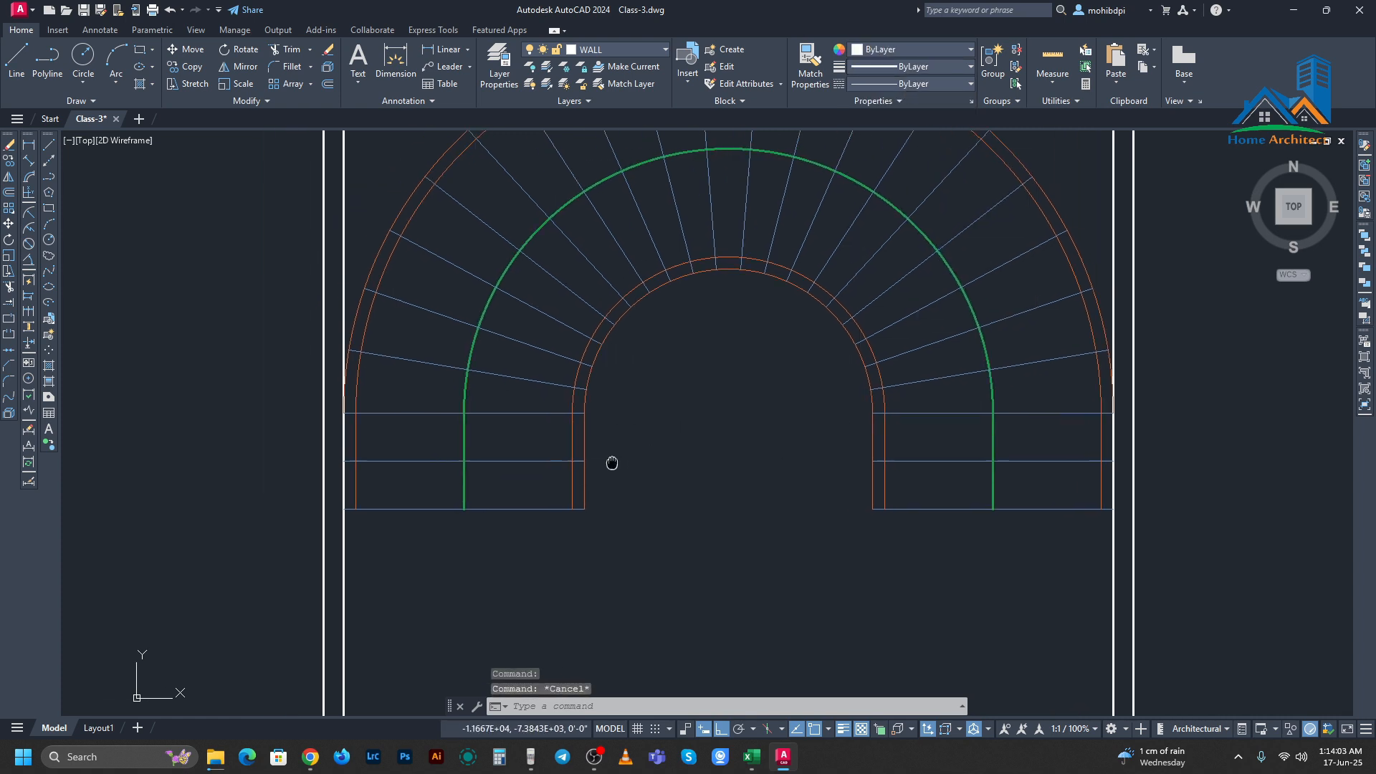
# Step: Draw a closed triangular polyline as half an arrowhead, starting at the lower end of the left centre line
pyautogui.write('pl')
pyautogui.press('Return')
pyautogui.scroll(2, 474, 536)
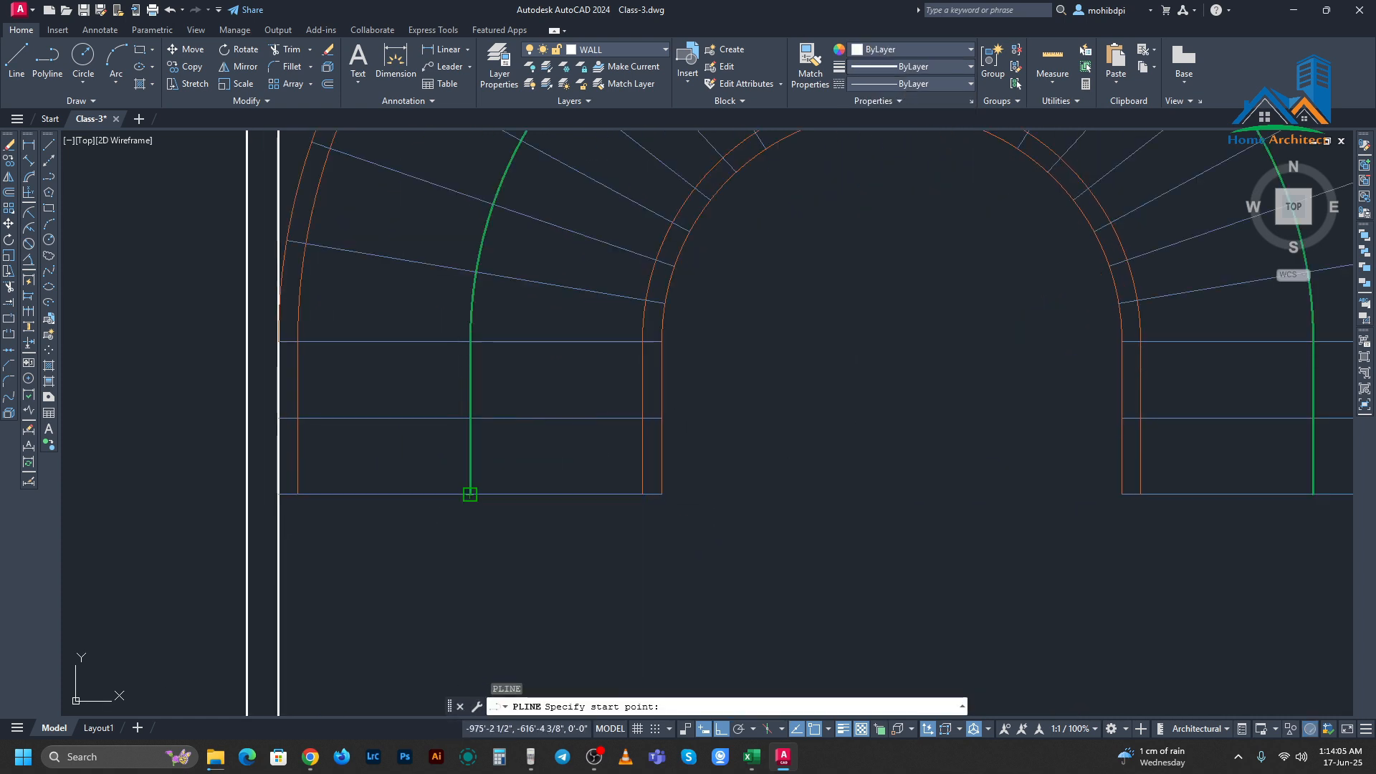
pyautogui.click(470, 493)
pyautogui.click(531, 417)
pyautogui.click(470, 493)
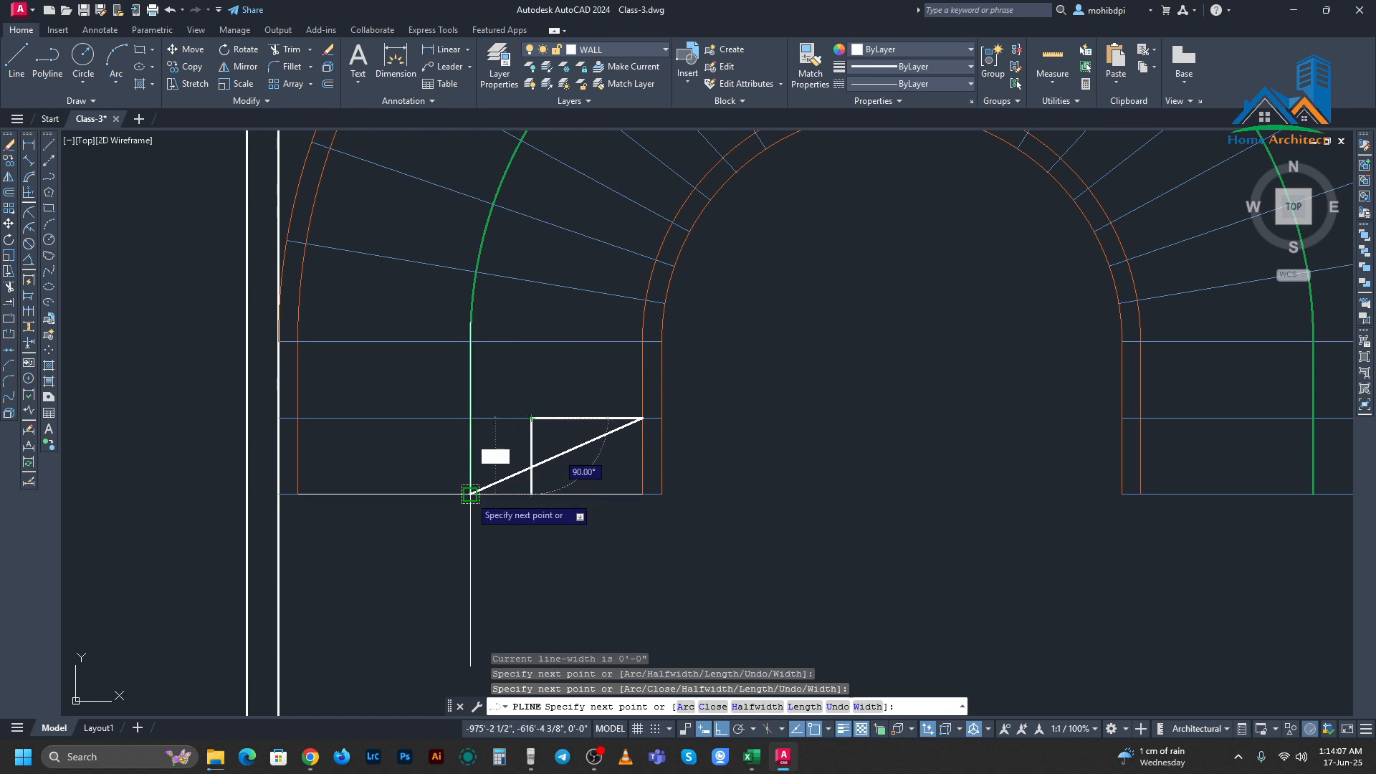
pyautogui.press('Escape')
# Step: Mirror the half arrowhead about the left centre line, keeping the original
pyautogui.click(529, 467)
pyautogui.moveTo(568, 436); pyautogui.dragTo(623, 487, button='middle')
pyautogui.write('mi')
pyautogui.press('Return')
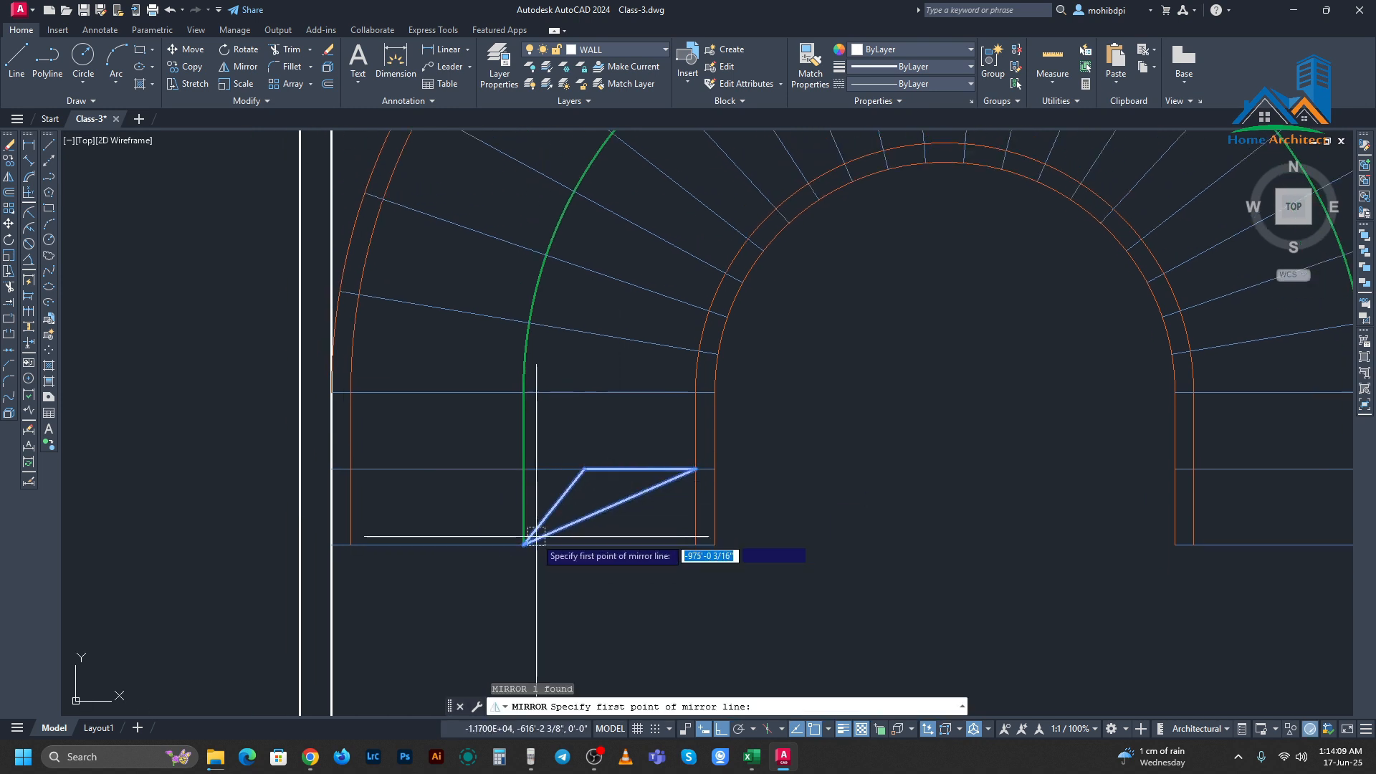
pyautogui.click(524, 545)
pyautogui.click(527, 597)
pyautogui.press('Return')
pyautogui.press('Escape')
# Step: Match the properties of the green centre line onto both halves of the arrowhead
pyautogui.write('ma')
pyautogui.press('Return')
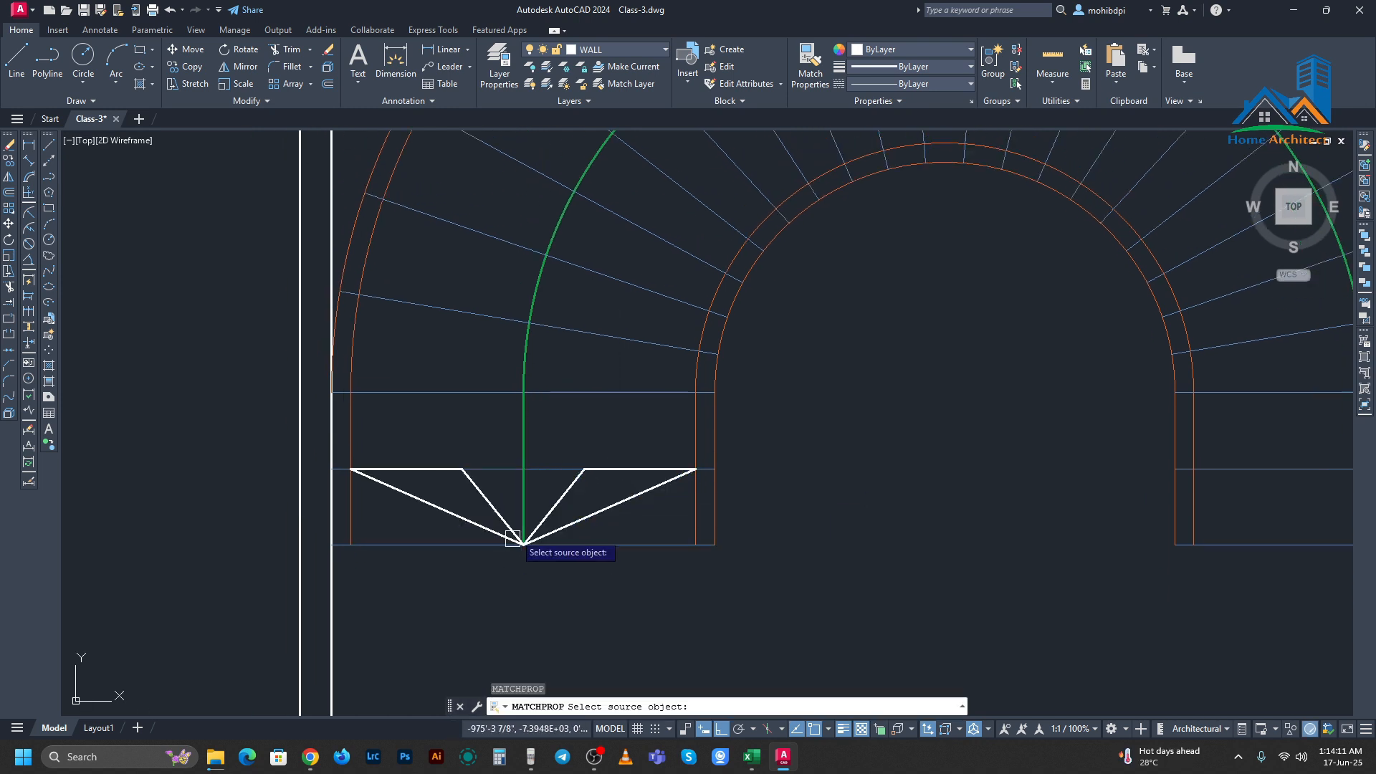
pyautogui.click(524, 436)
pyautogui.click(554, 487)
pyautogui.click(461, 521)
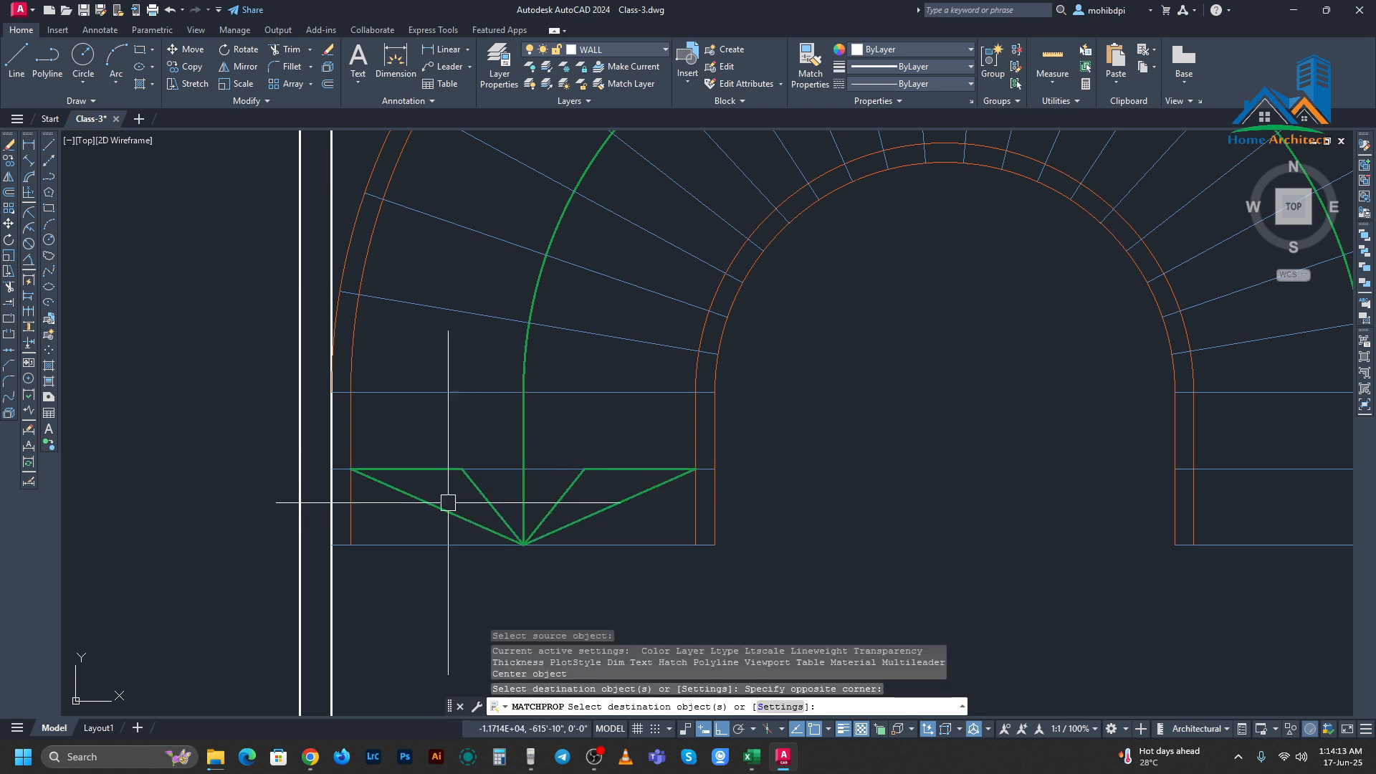
pyautogui.scroll(-5, 540, 467)
pyautogui.scroll(3, 728, 438)
pyautogui.press('Escape')
# Step: Stretch the lower end of the right centre line slightly below the lowest tread line
pyautogui.click(782, 437)
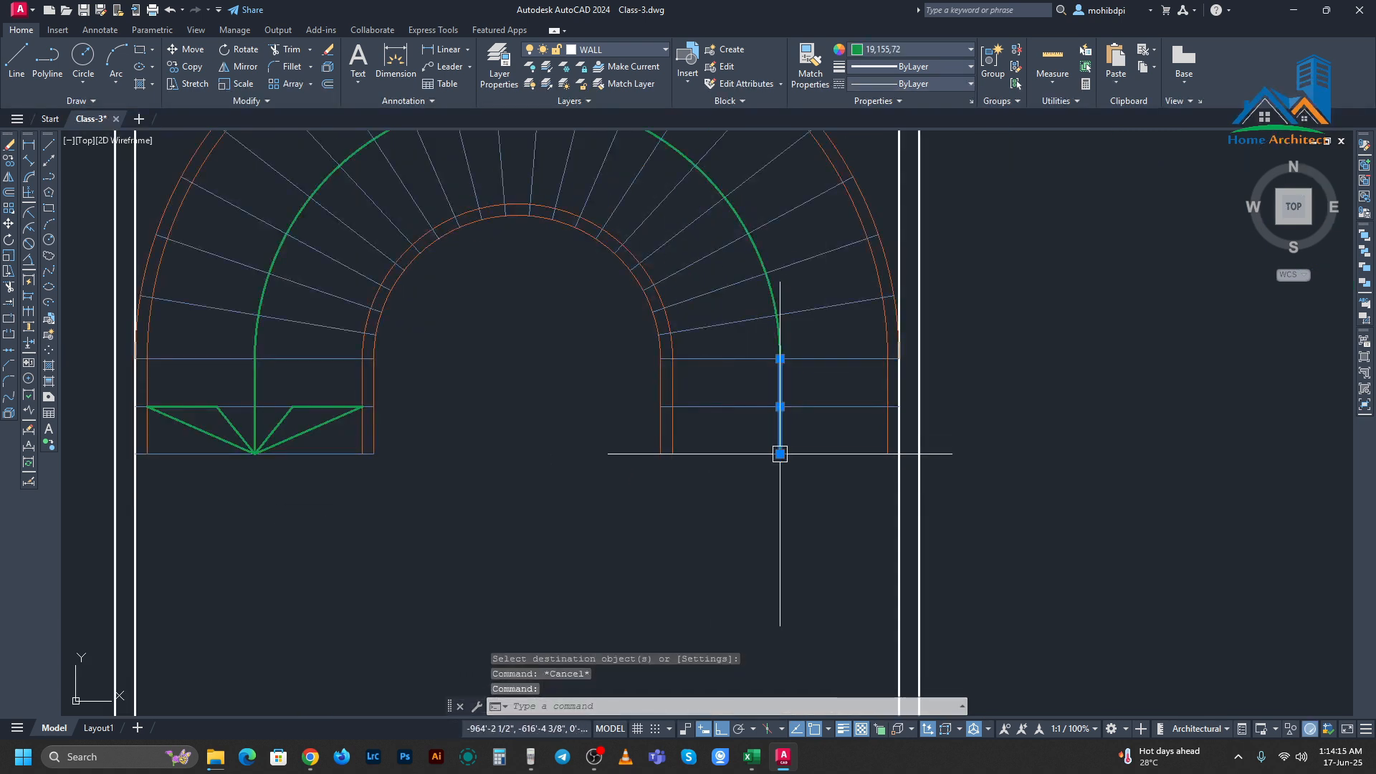
pyautogui.click(781, 454)
pyautogui.scroll(-2, 717, 459)
pyautogui.scroll(-2, 746, 479)
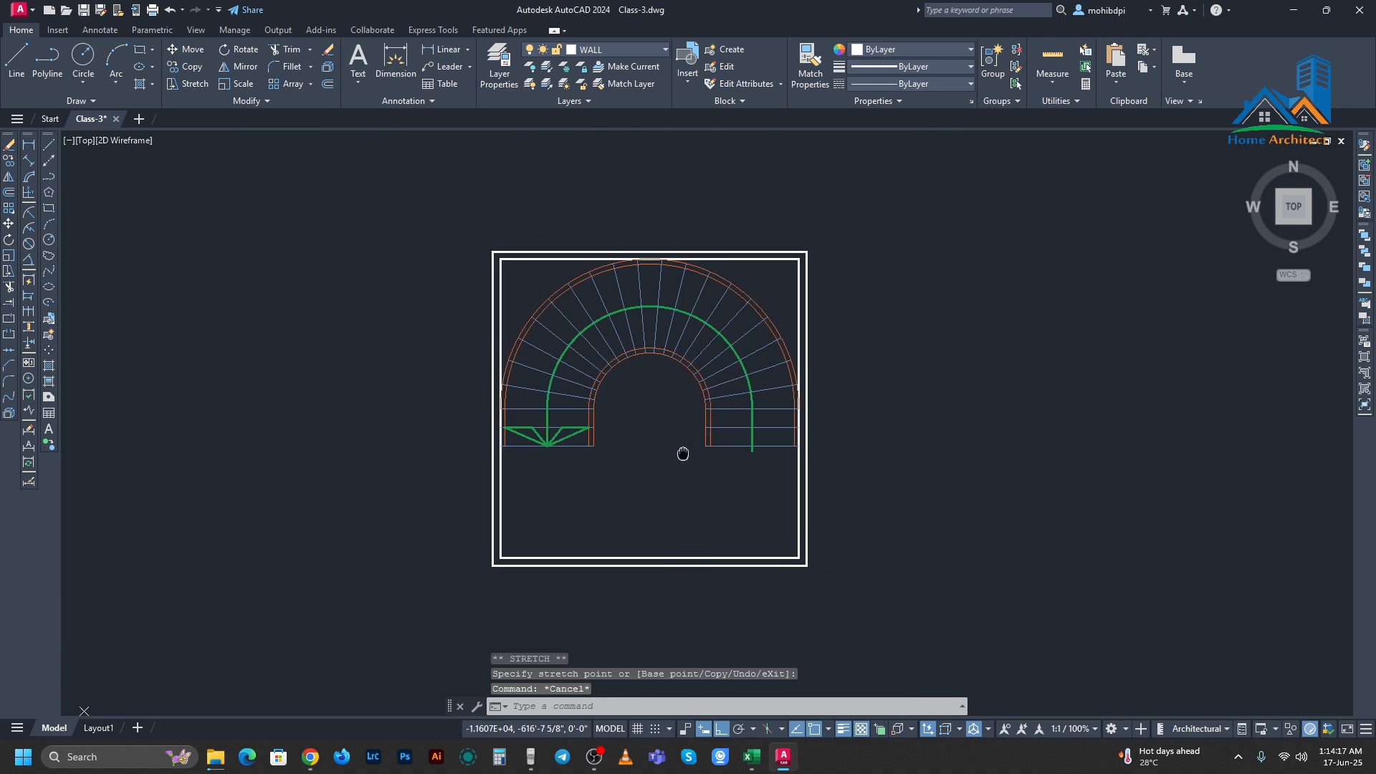
# Step: Extend the inner side wall lines to the outer bottom wall line and trim away the bottom wall between the side walls
pyautogui.write('tr')
pyautogui.press('Return')
pyautogui.keyDown('shift'); pyautogui.click(487, 492); pyautogui.keyUp('shift')
pyautogui.keyDown('shift'); pyautogui.click(771, 494); pyautogui.keyUp('shift')
pyautogui.click(715, 460)
pyautogui.click(657, 552)
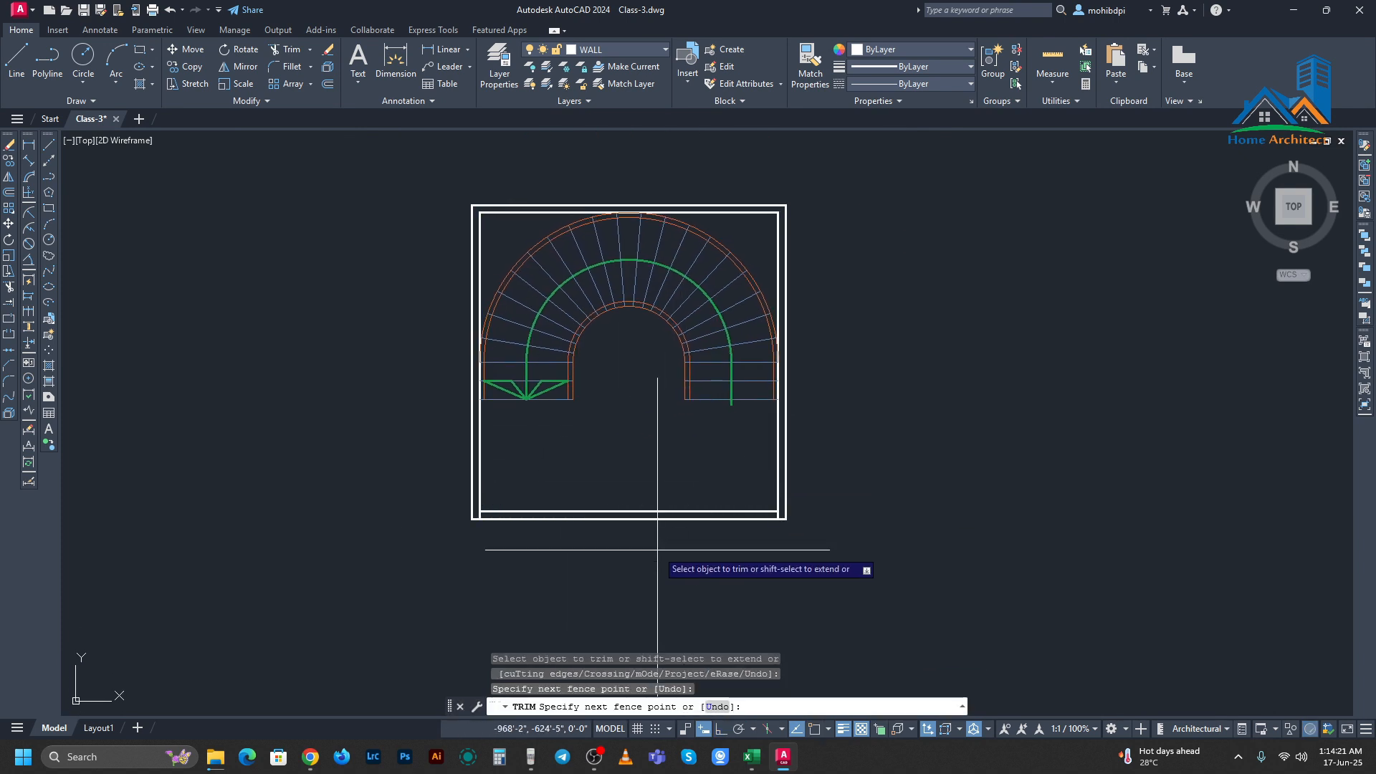
pyautogui.press('Escape')
pyautogui.scroll(-4, 675, 479)
pyautogui.scroll(4, 677, 502)
pyautogui.moveTo(614, 459)
pyautogui.mouseDown(button='middle')
pyautogui.moveTo(698, 430)
pyautogui.moveTo(651, 431)
pyautogui.mouseUp(button='middle')
pyautogui.click(692, 452)
pyautogui.click(633, 506)
pyautogui.click(625, 453)
pyautogui.click(647, 465)
pyautogui.scroll(-2, 658, 450)
pyautogui.scroll(2, 703, 428)
pyautogui.click(673, 390)
pyautogui.click(637, 434)
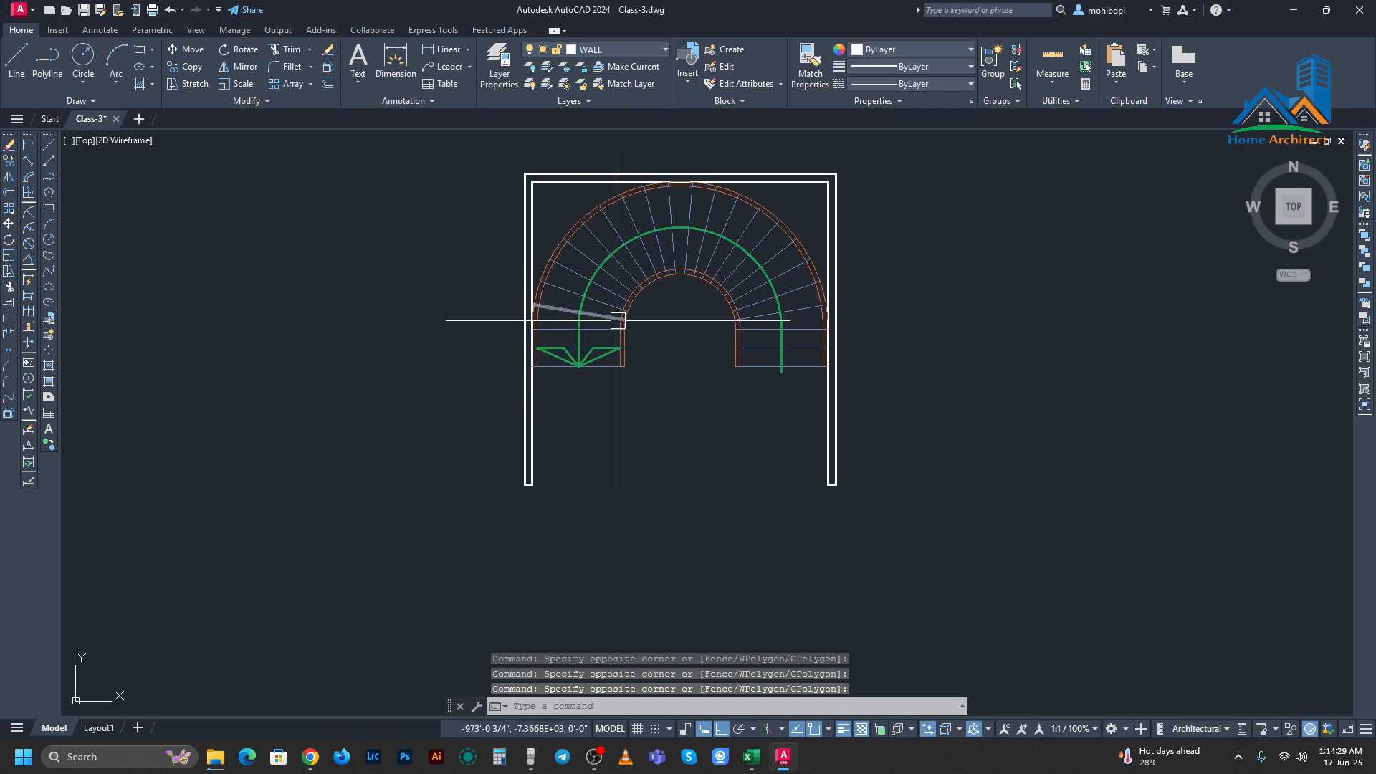
pyautogui.moveTo(643, 335); pyautogui.dragTo(631, 403, button='middle')
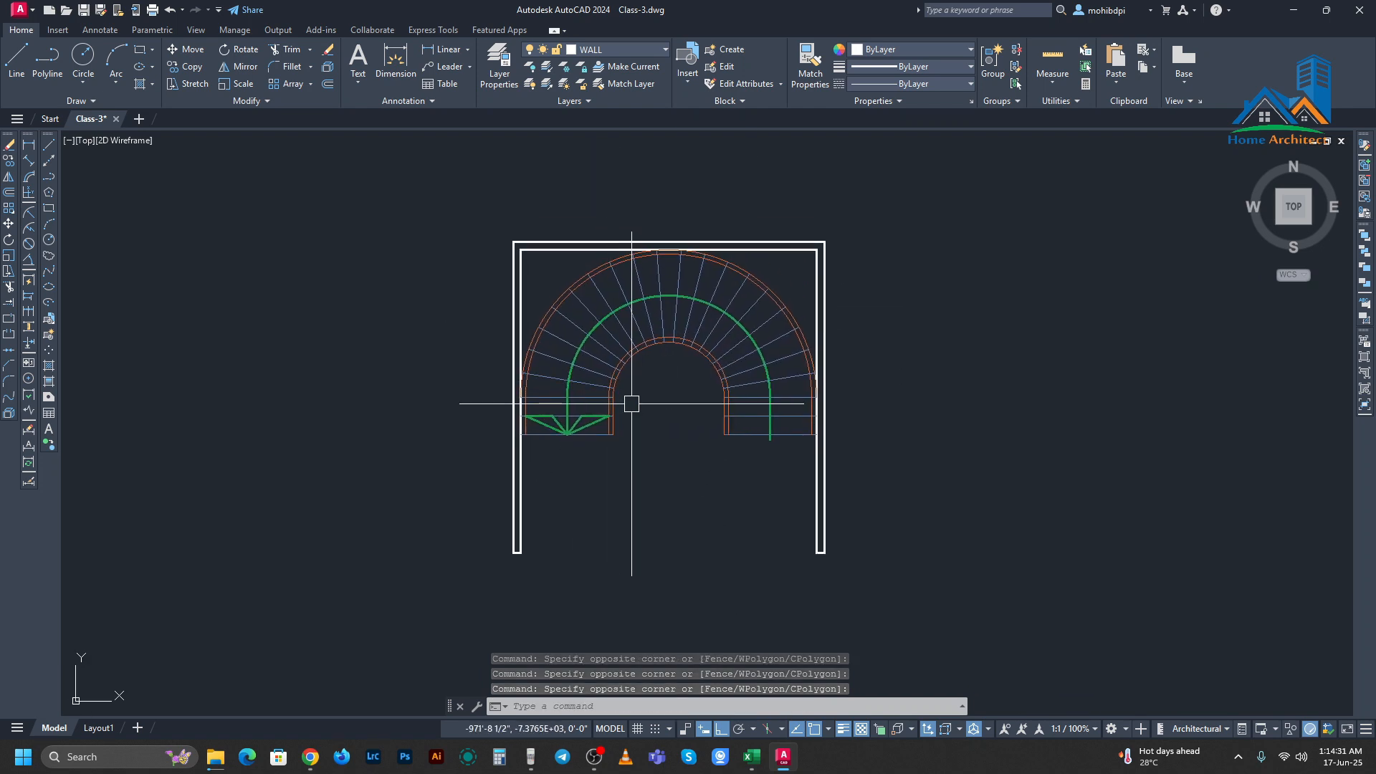
pyautogui.moveTo(719, 450); pyautogui.dragTo(644, 495, button='middle')
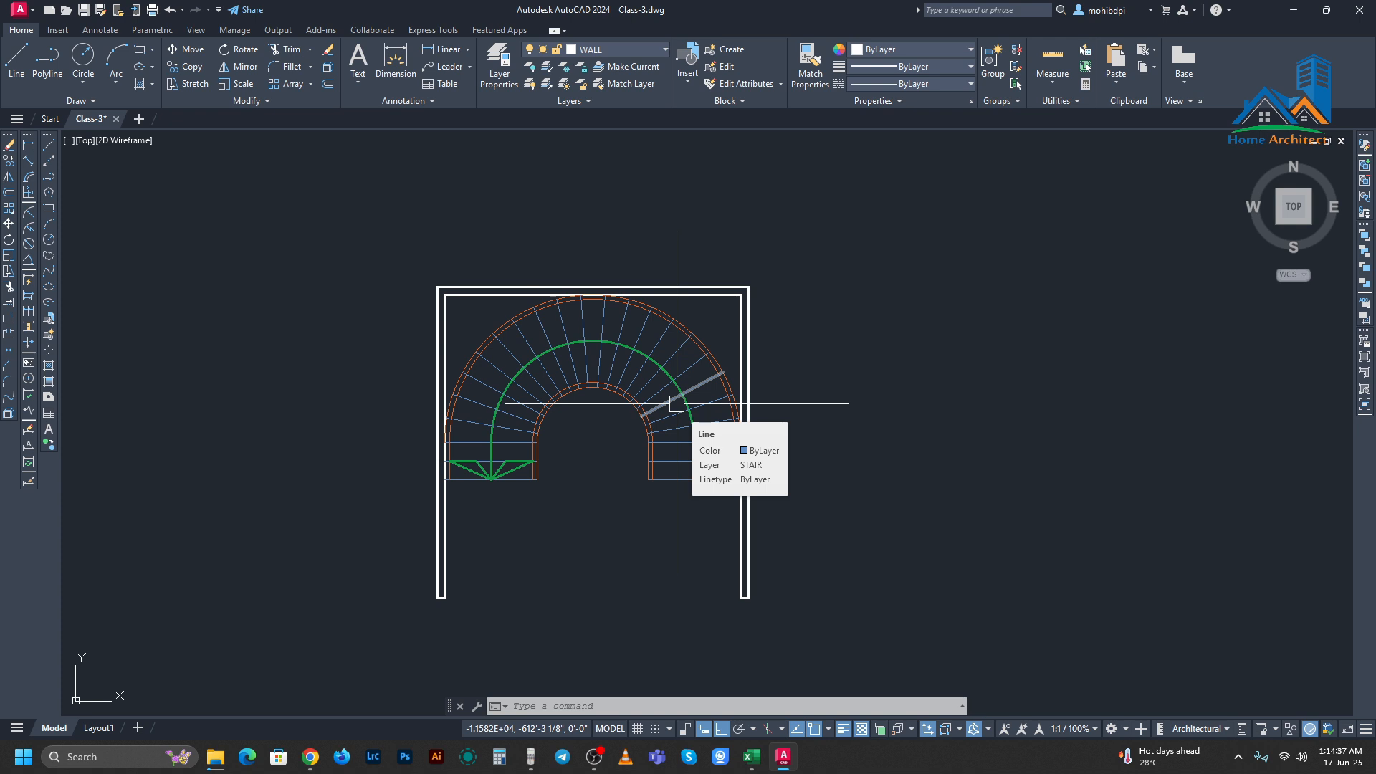
# Step: Save the drawing
pyautogui.scroll(3, 604, 513)
pyautogui.moveTo(604, 517)
pyautogui.mouseDown(button='middle')
pyautogui.moveTo(639, 427)
pyautogui.moveTo(625, 440)
pyautogui.mouseUp(button='middle')
pyautogui.scroll(-2, 639, 427)
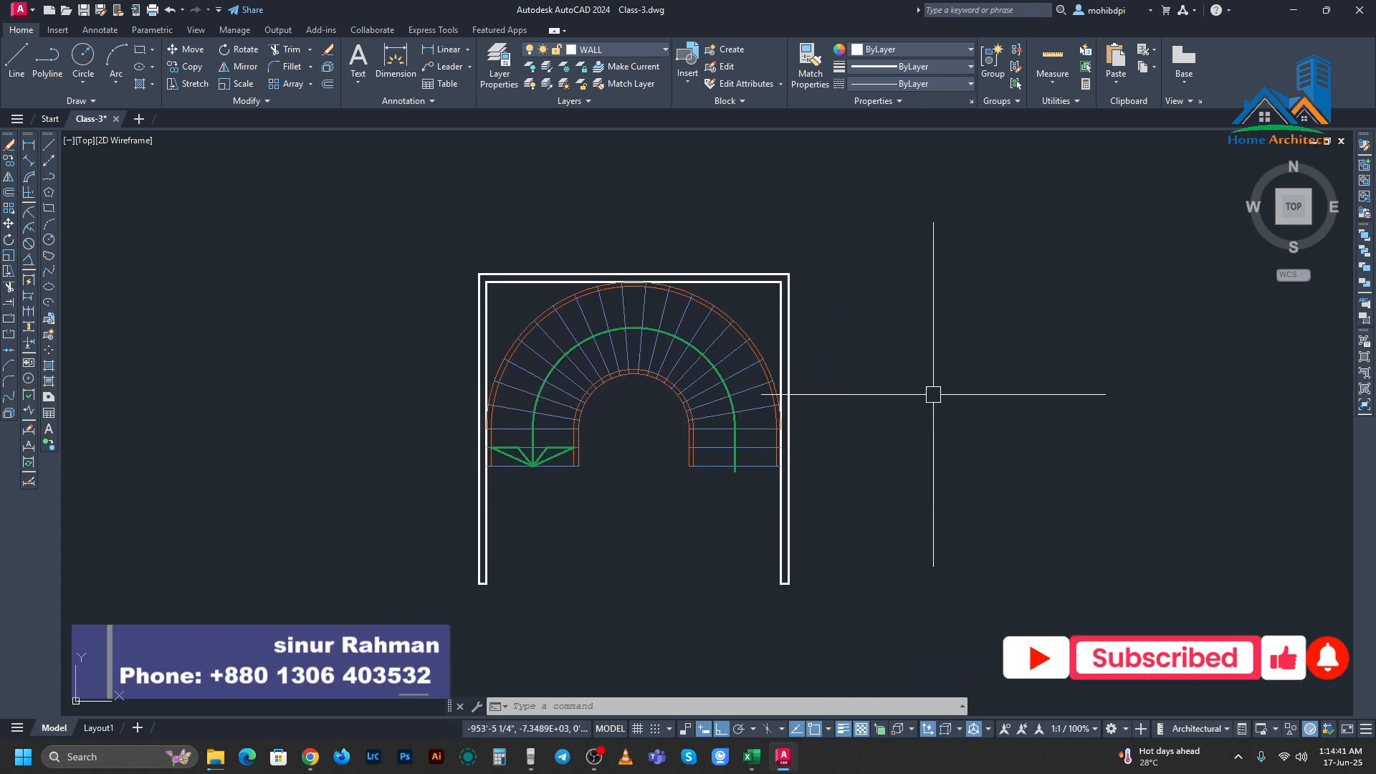
pyautogui.hotkey('ctrl', 's')
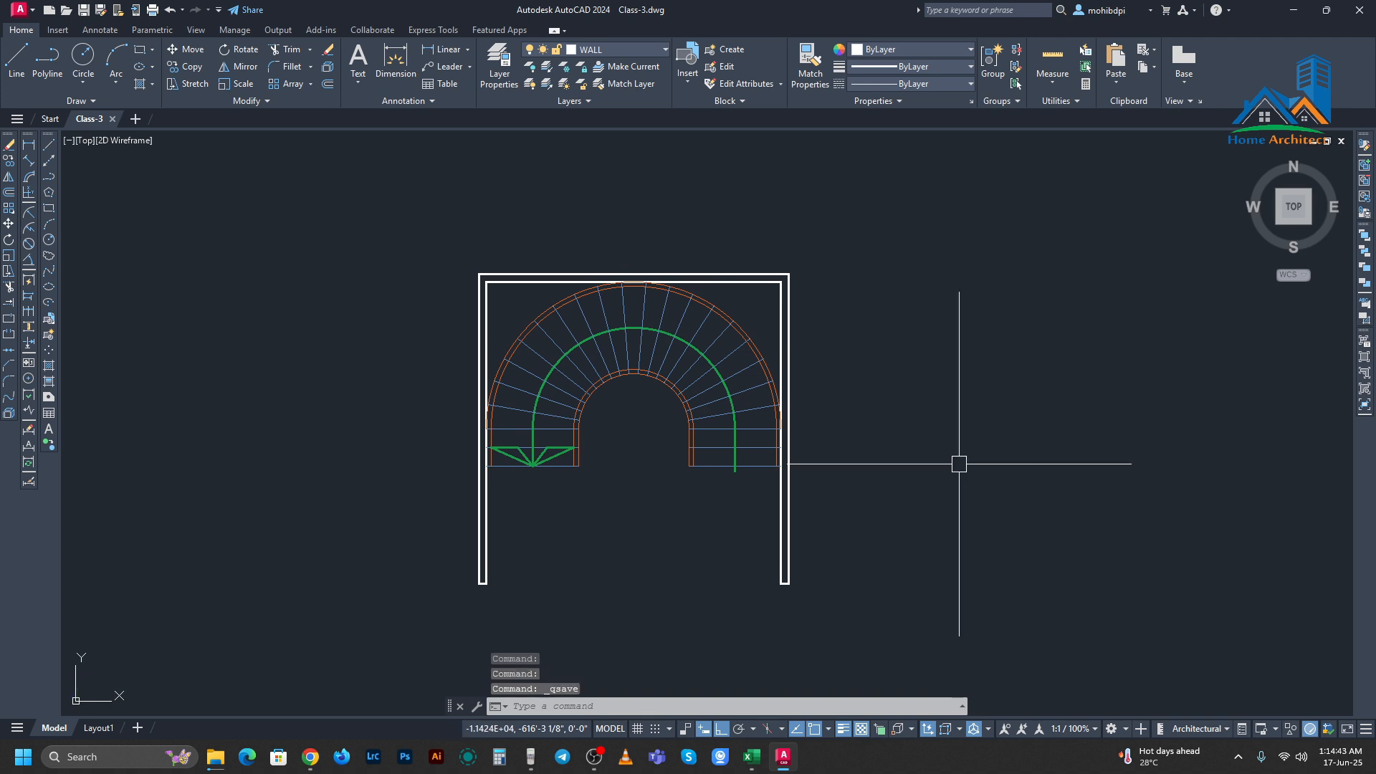